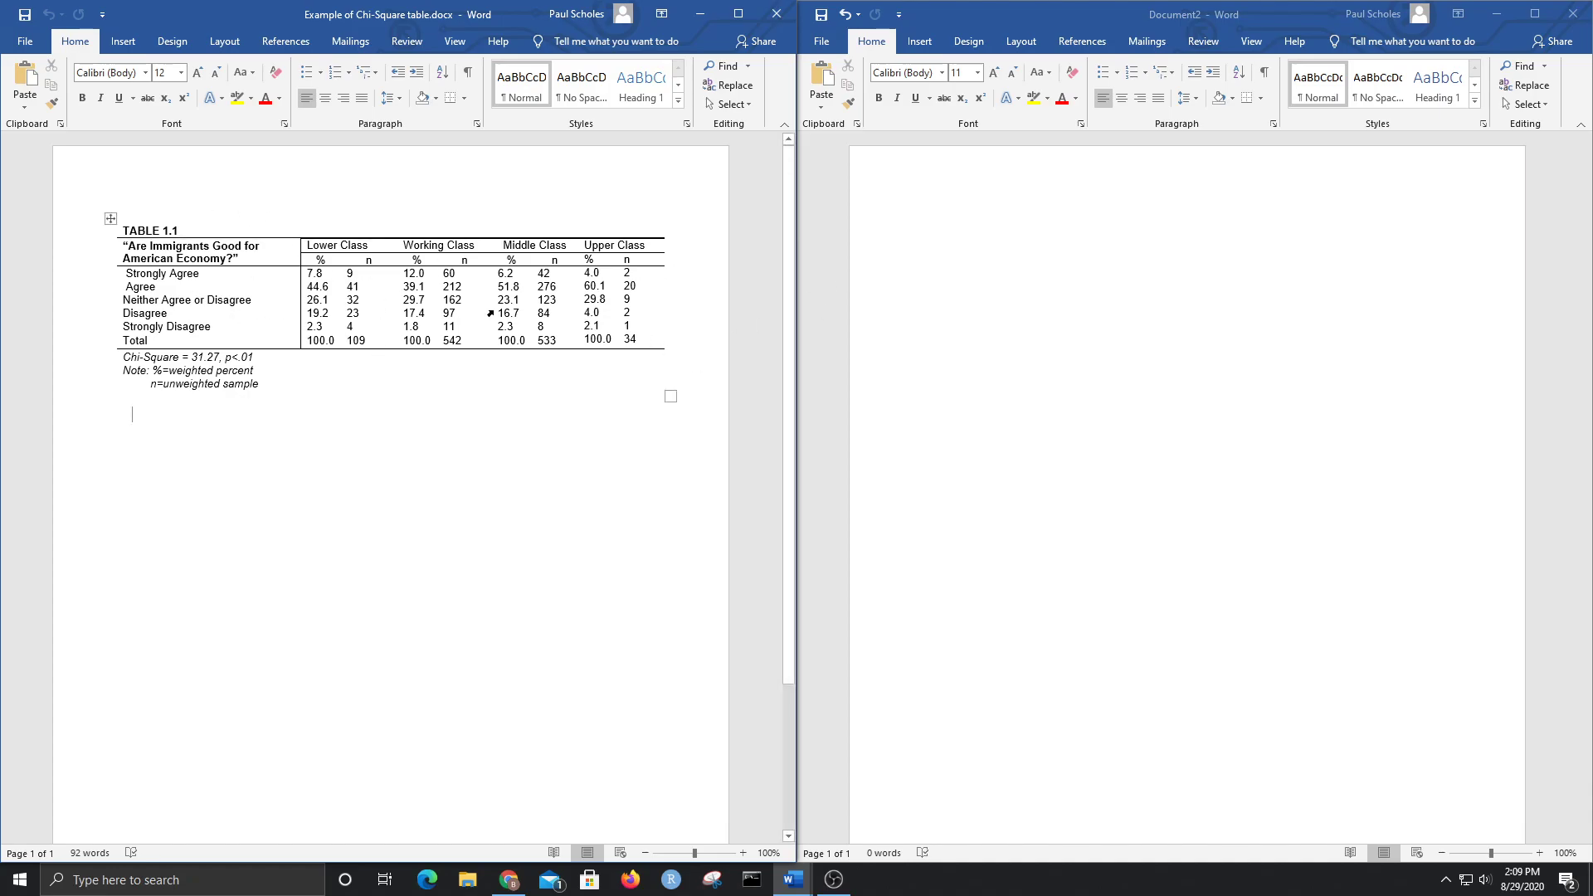
Step: Insert a table with nine columns and four rows at the start of the blank document
{"action": "left_click", "coordinate": [936, 252]}
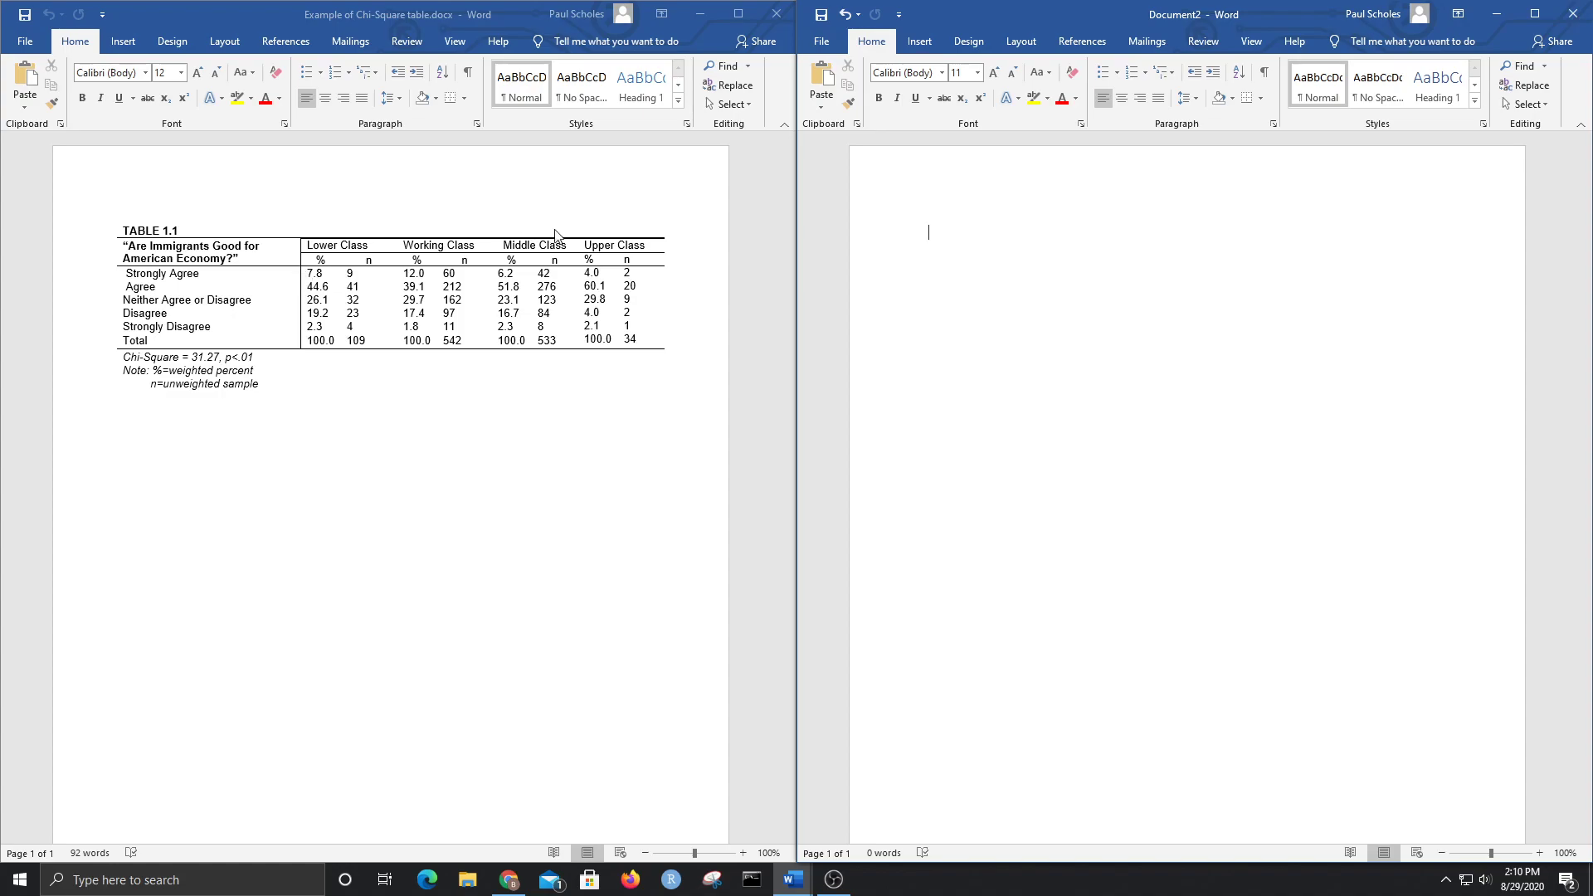
{"action": "left_click", "coordinate": [919, 43]}
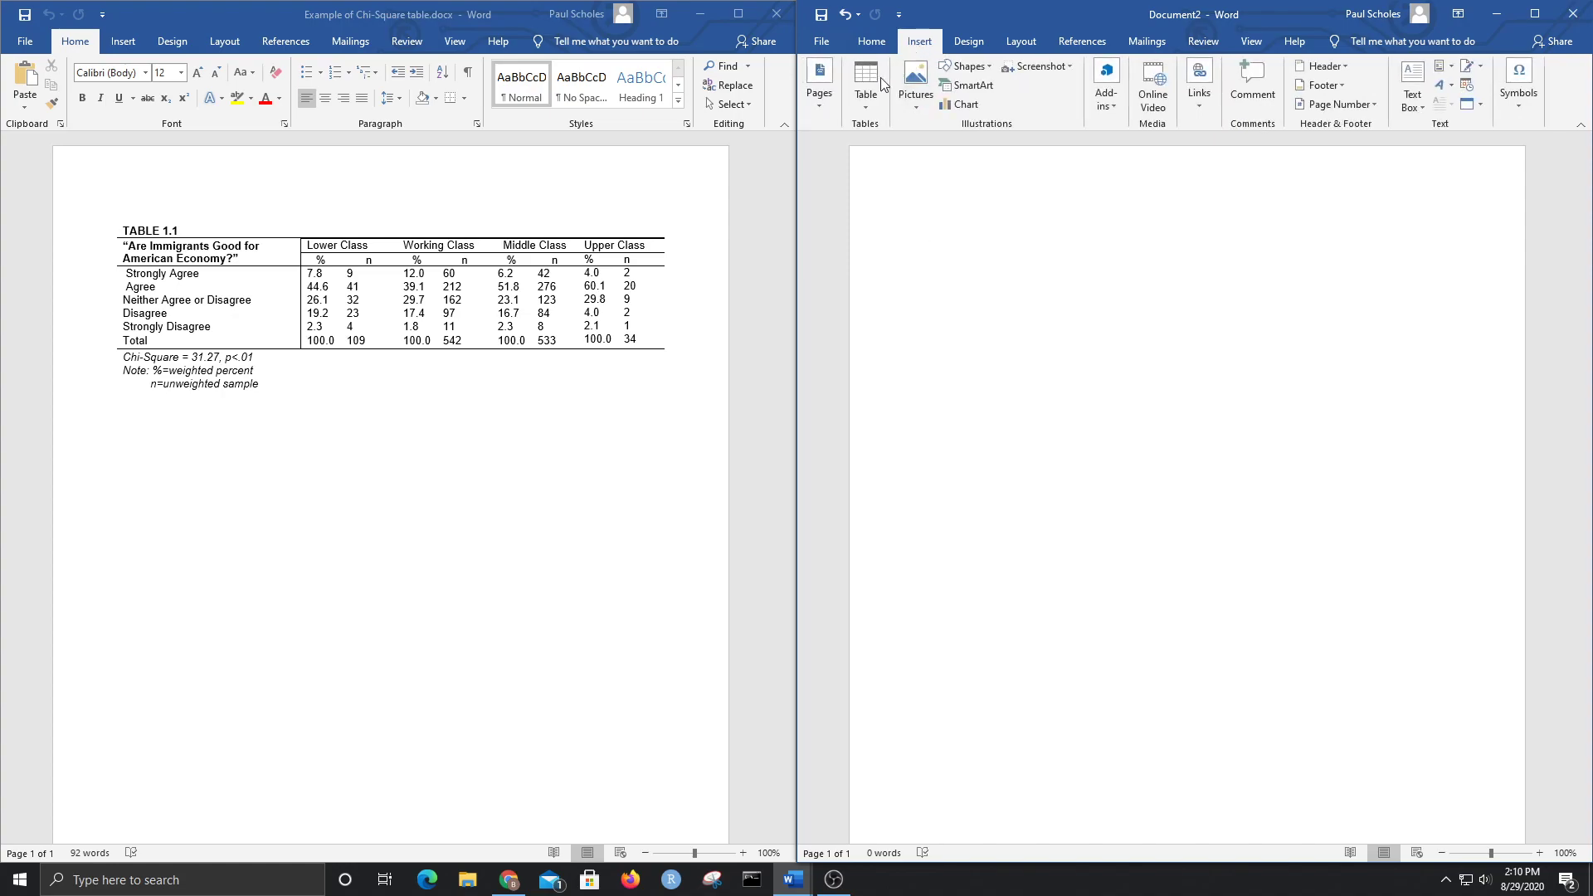
{"action": "left_click", "coordinate": [874, 86]}
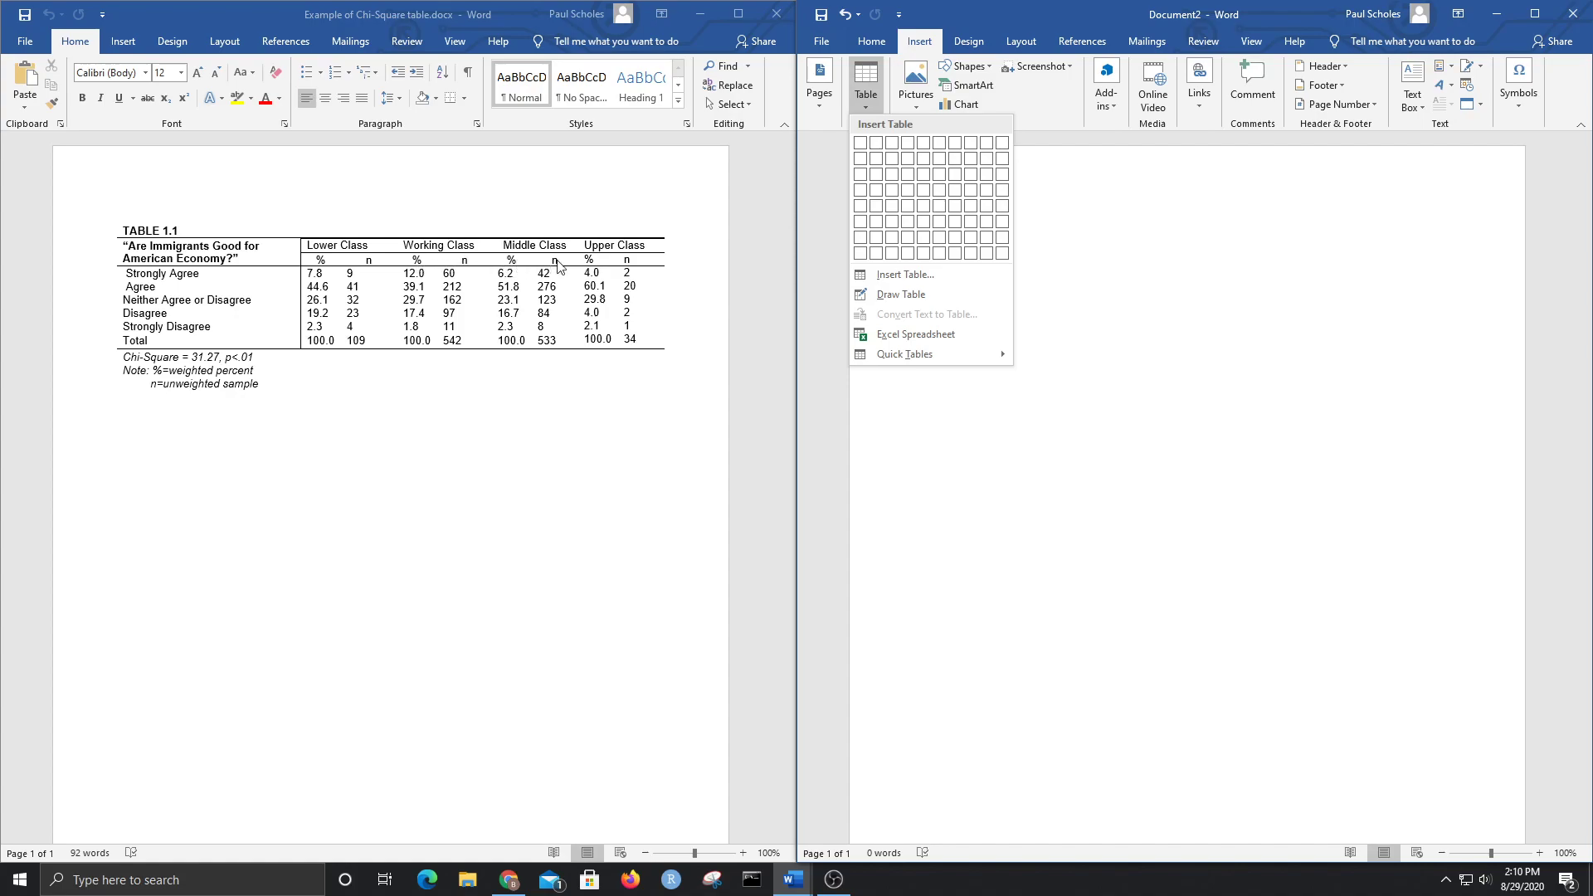
{"action": "left_click", "coordinate": [987, 190]}
{"action": "left_click", "coordinate": [1037, 354]}
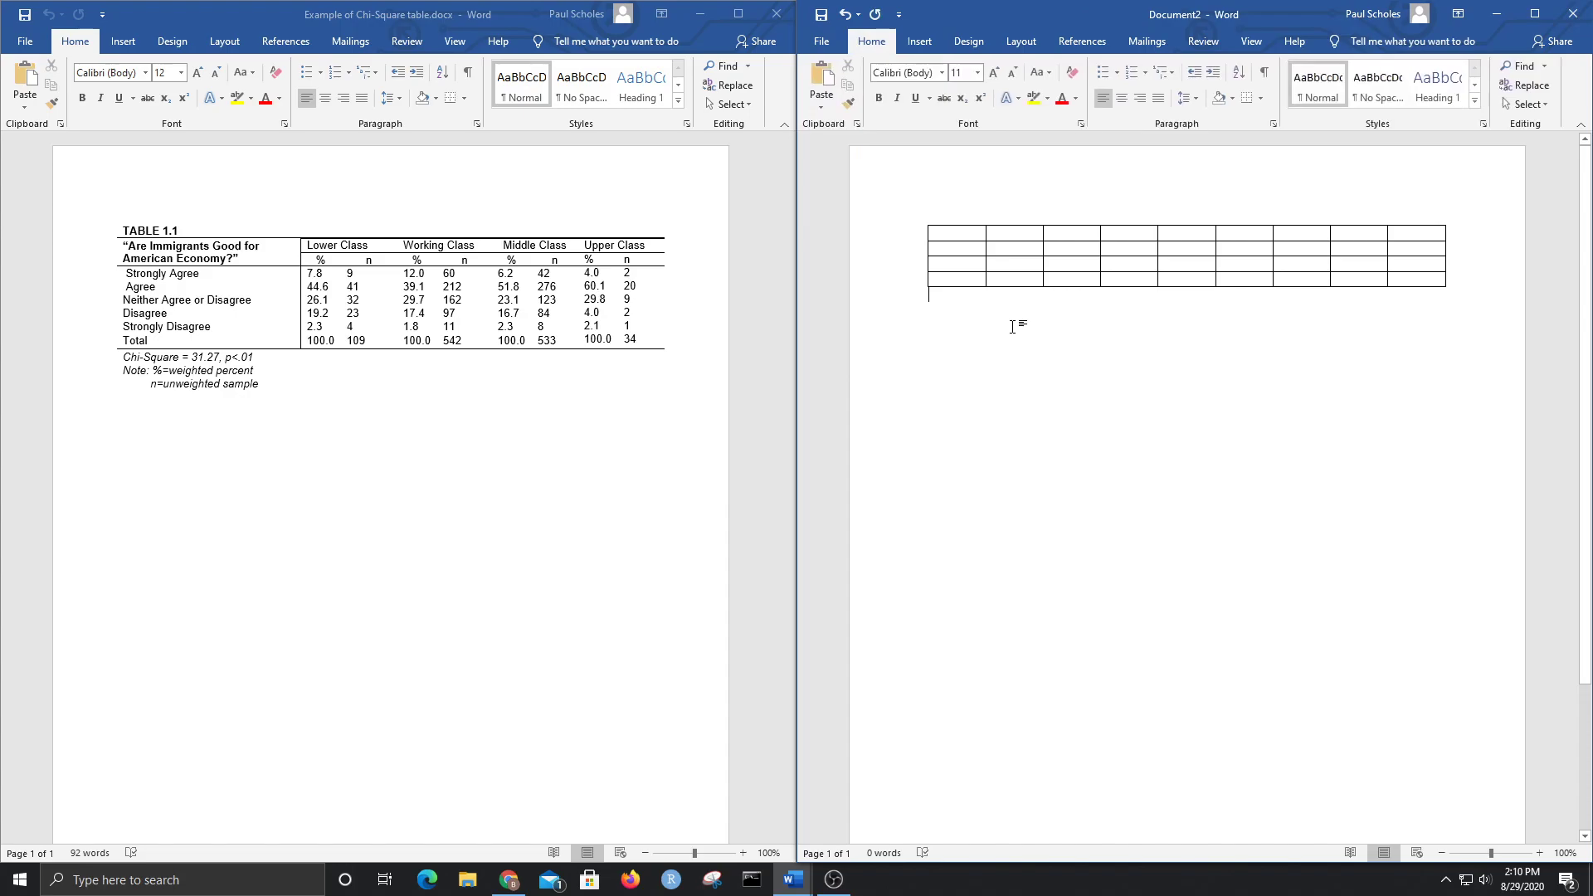
Step: Remove all borders from every cell of the new table
{"action": "left_click", "coordinate": [1422, 279]}
{"action": "left_click_drag", "start_coordinate": [1422, 278], "coordinate": [934, 235]}
{"action": "left_click", "coordinate": [1503, 105]}
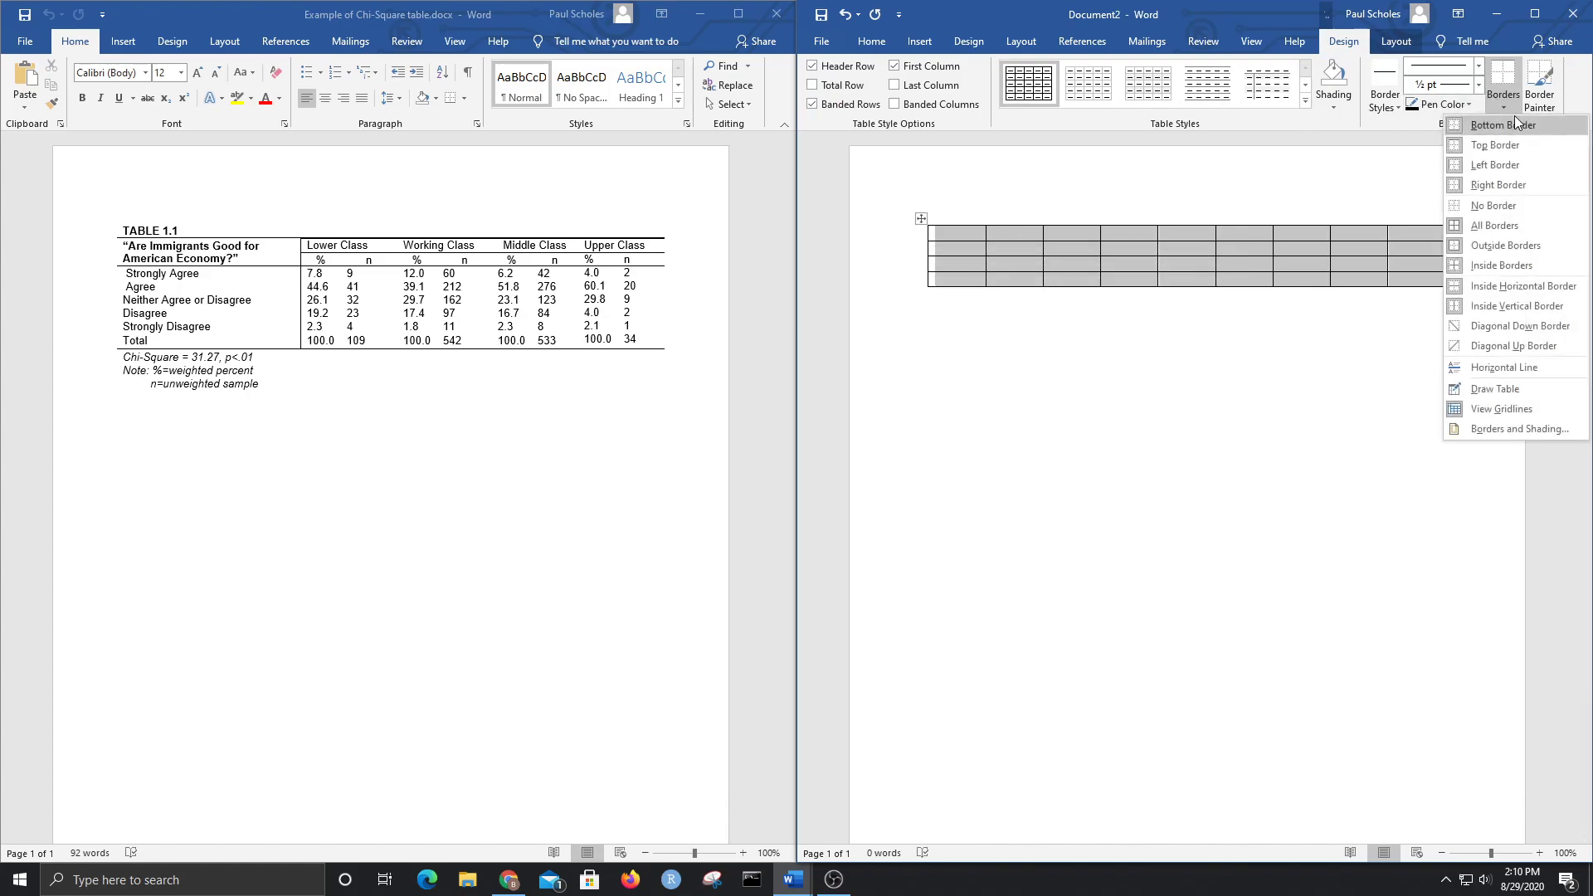
{"action": "left_click", "coordinate": [1513, 214]}
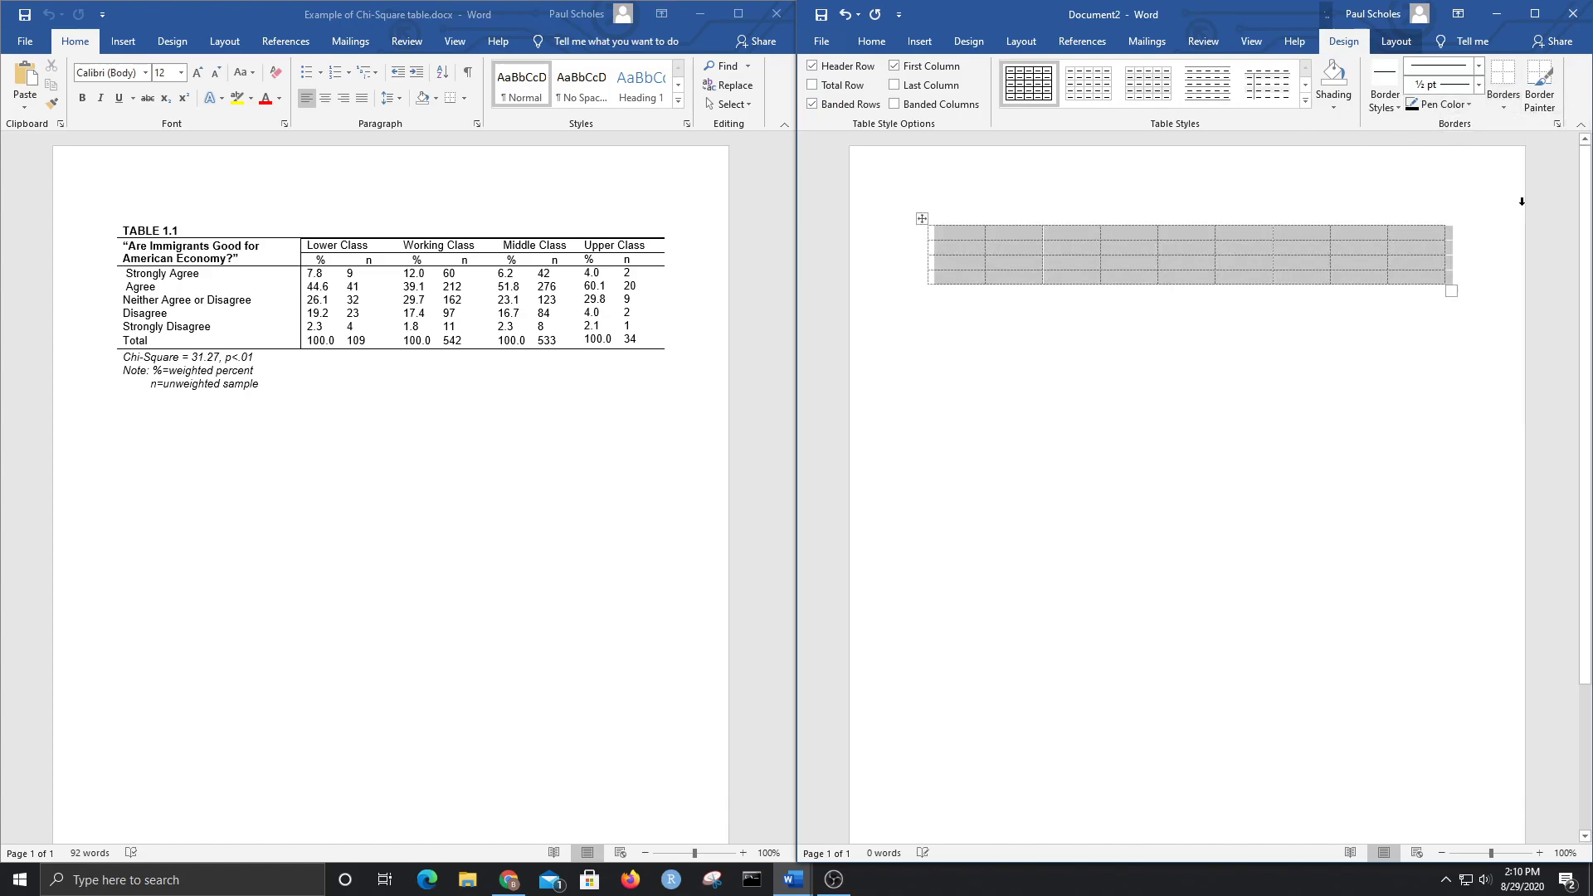
{"action": "left_click", "coordinate": [1005, 414]}
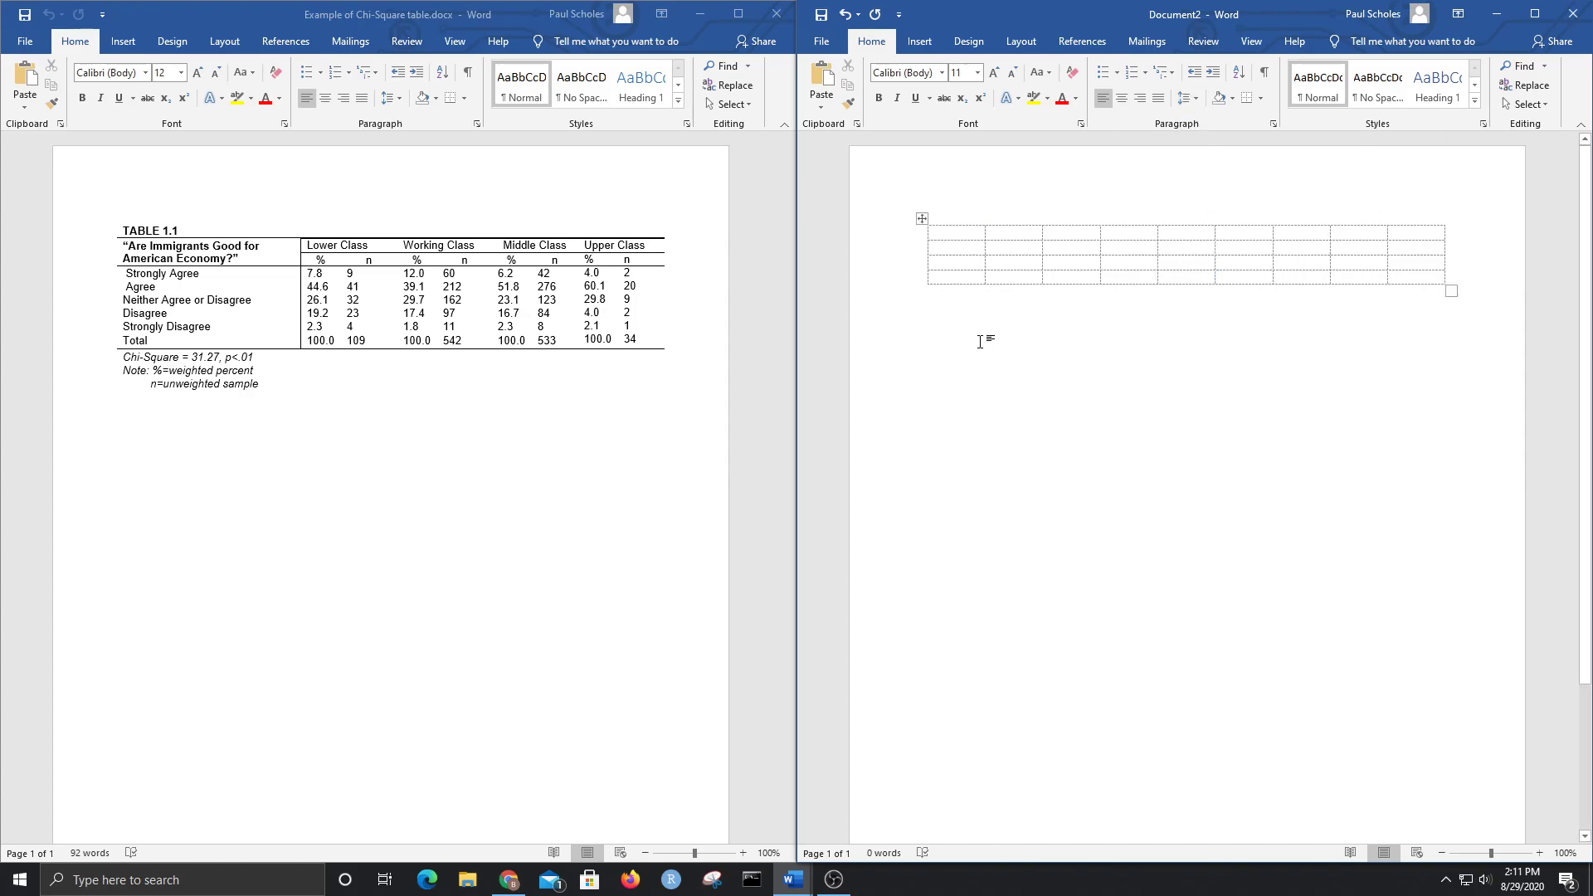
Step: Turn the gridline display off in the new table's document and turn it back on
{"action": "left_click", "coordinate": [959, 256]}
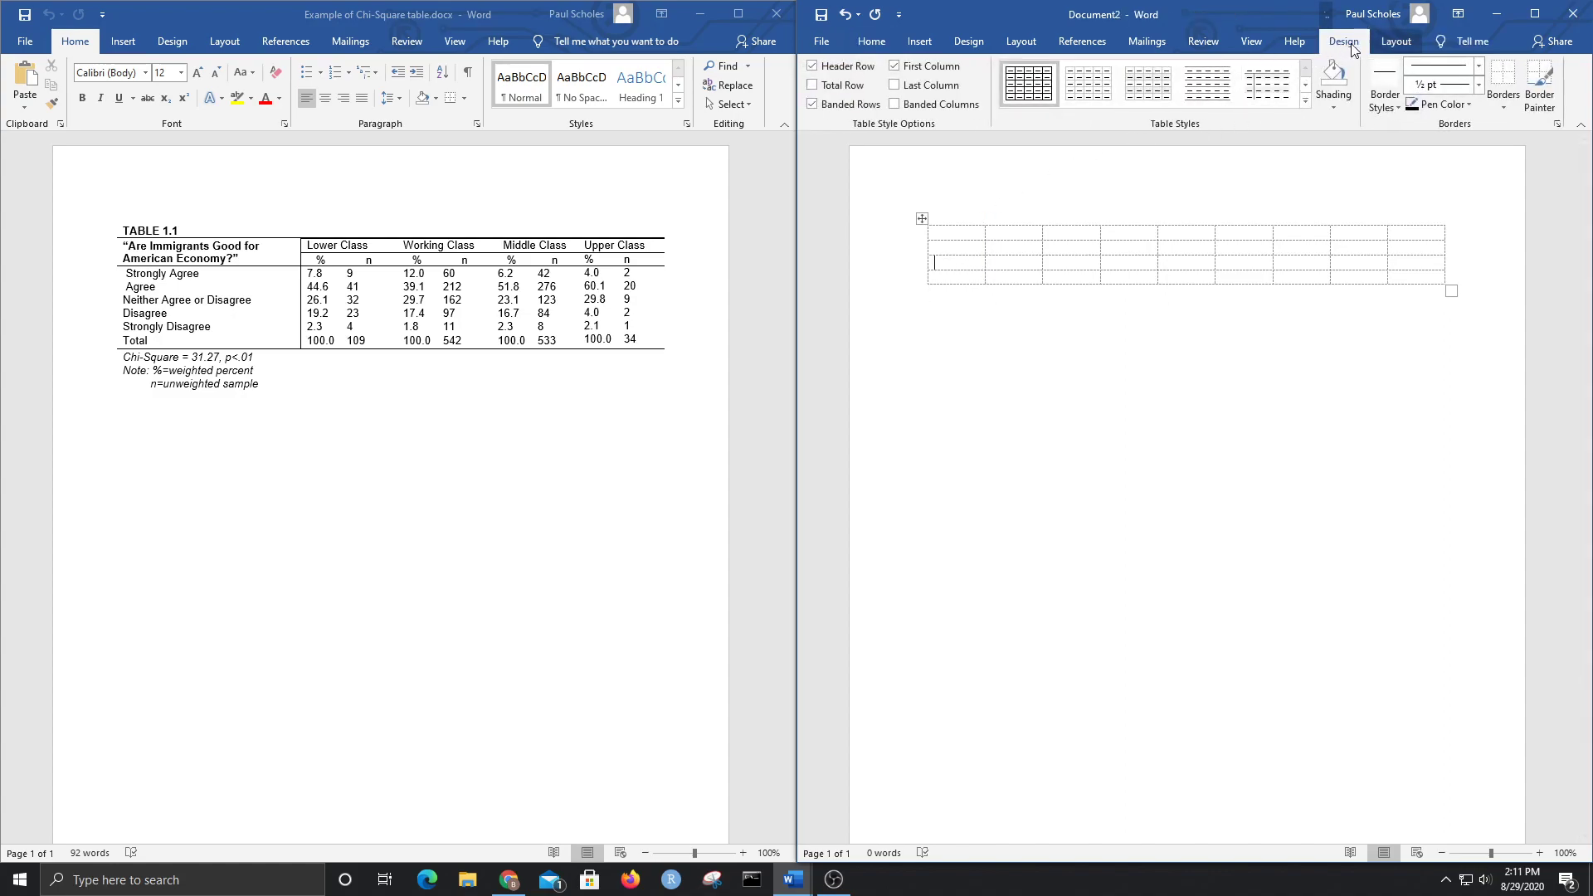
{"action": "left_click", "coordinate": [984, 336]}
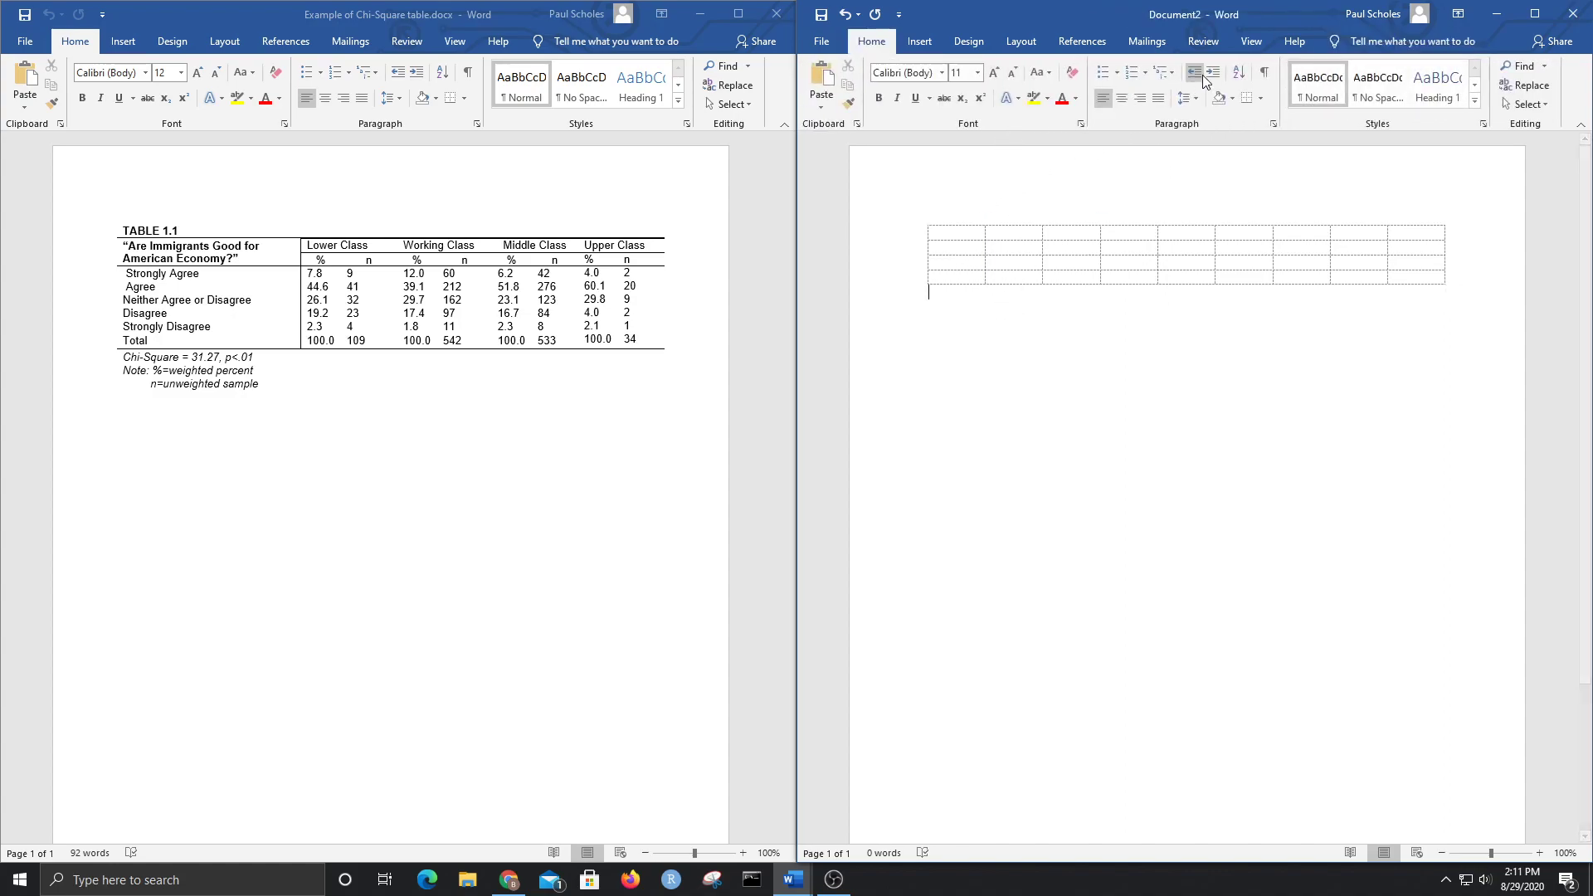
{"action": "left_click", "coordinate": [955, 276]}
{"action": "left_click", "coordinate": [1344, 41]}
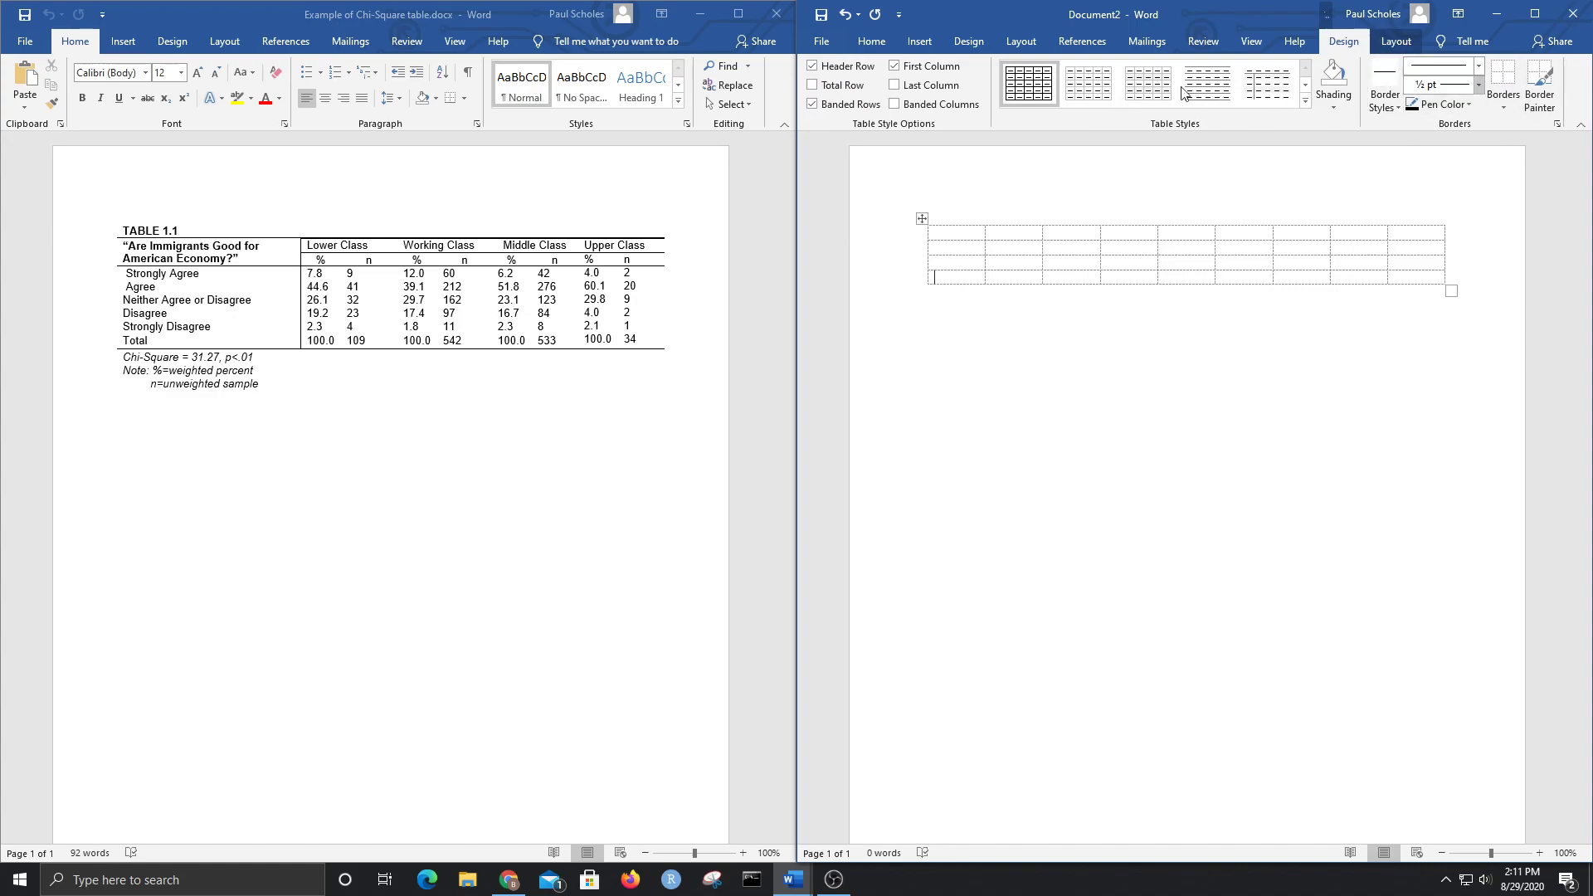
{"action": "left_click", "coordinate": [1505, 108]}
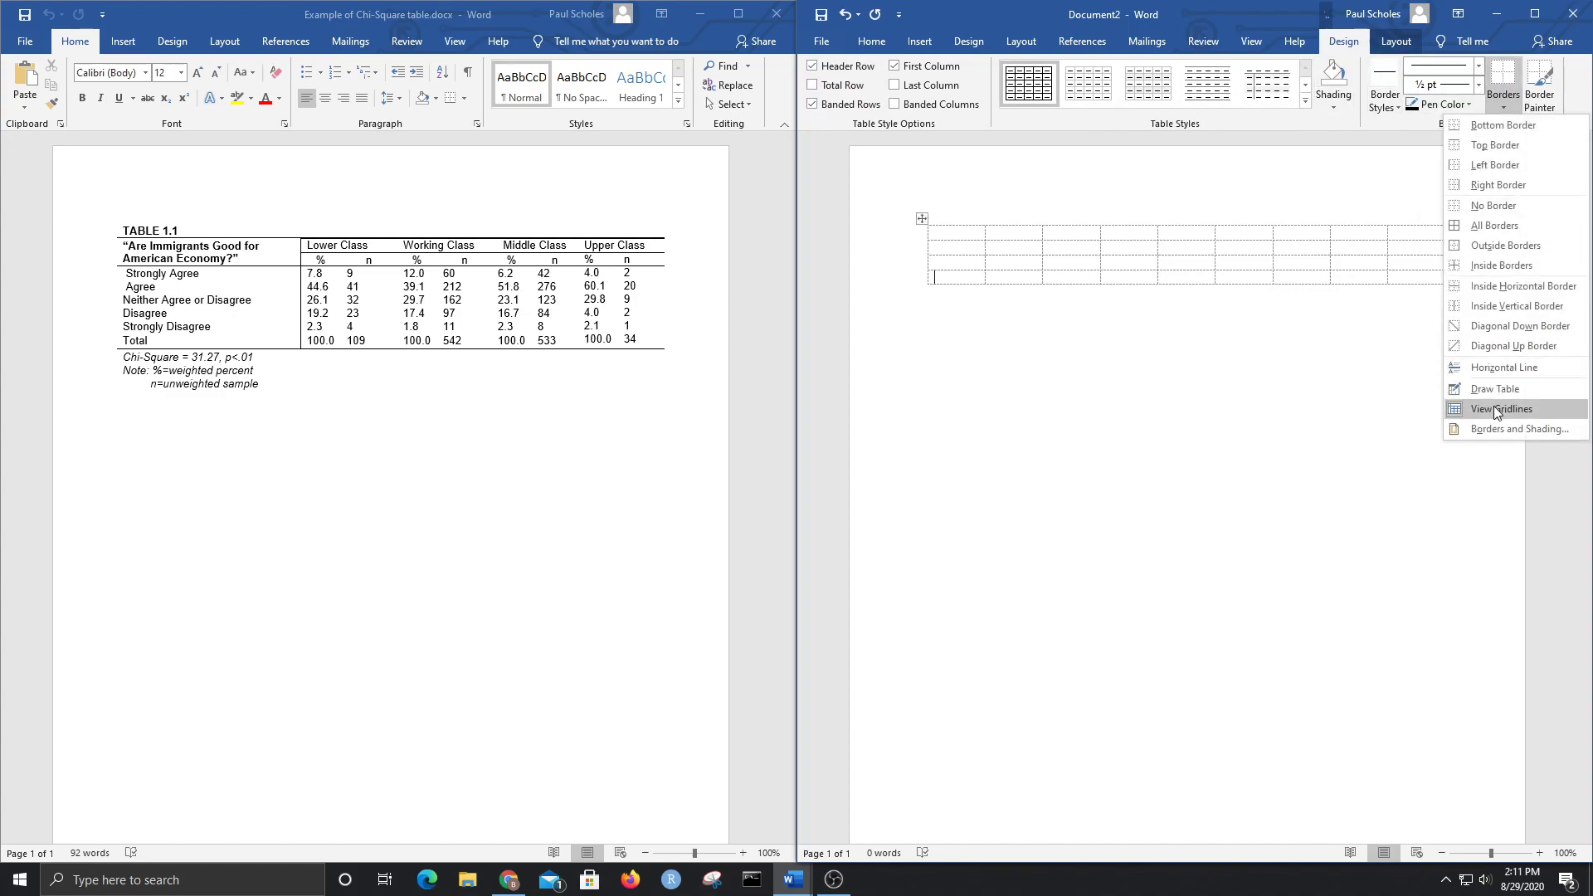
{"action": "left_click", "coordinate": [1499, 409]}
{"action": "left_click", "coordinate": [1504, 107]}
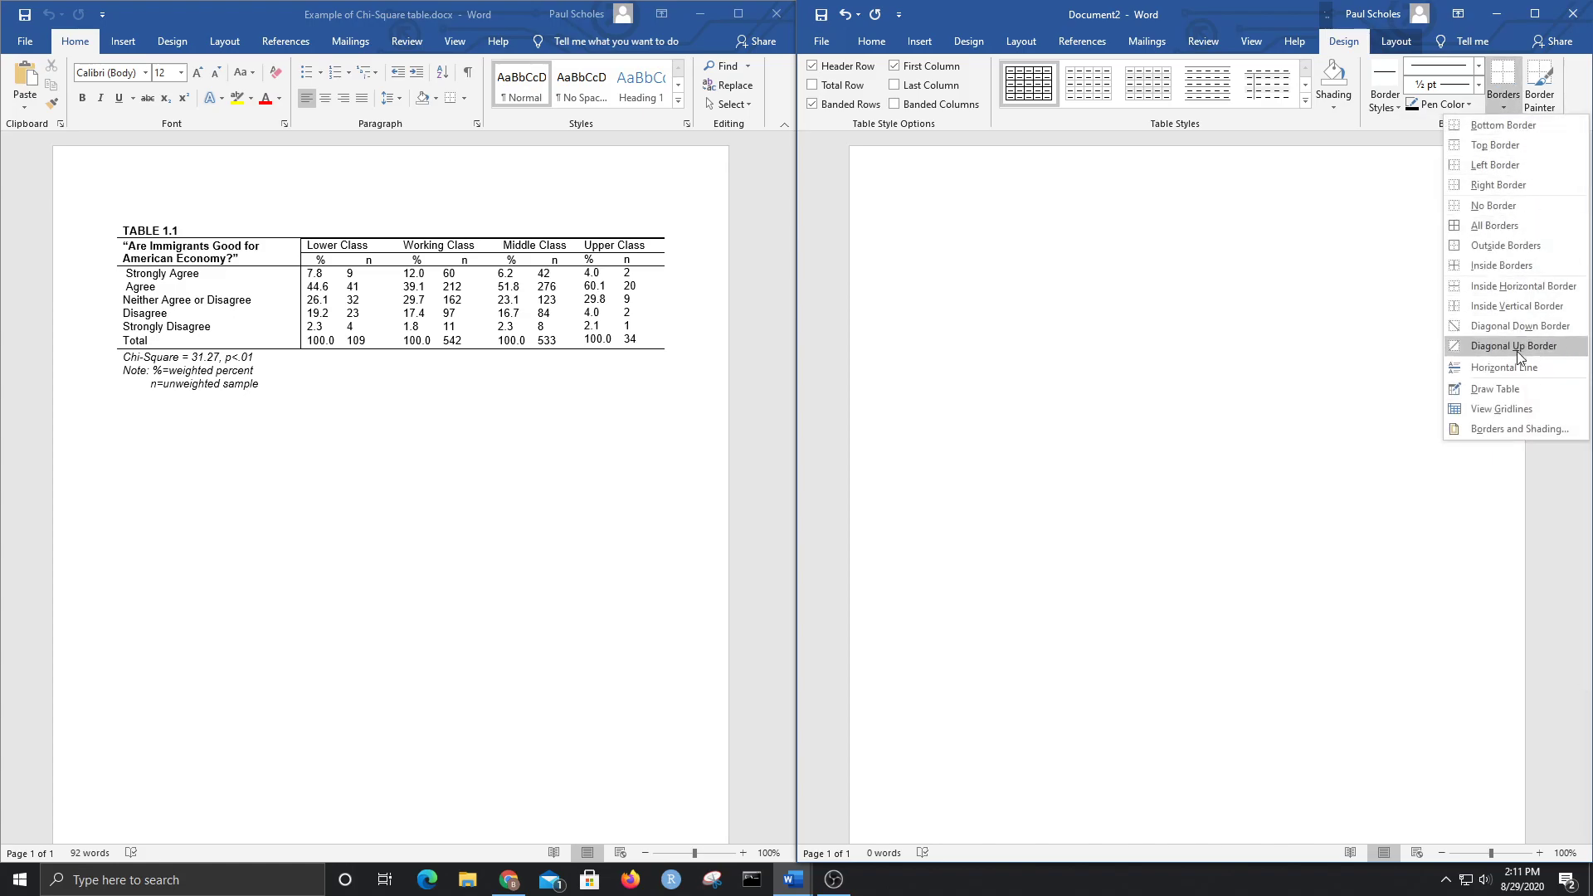
{"action": "left_click", "coordinate": [1507, 409]}
Step: Show the gridlines of the example chi-square table to examine its cell layout, and hide them again
{"action": "left_click", "coordinate": [613, 393]}
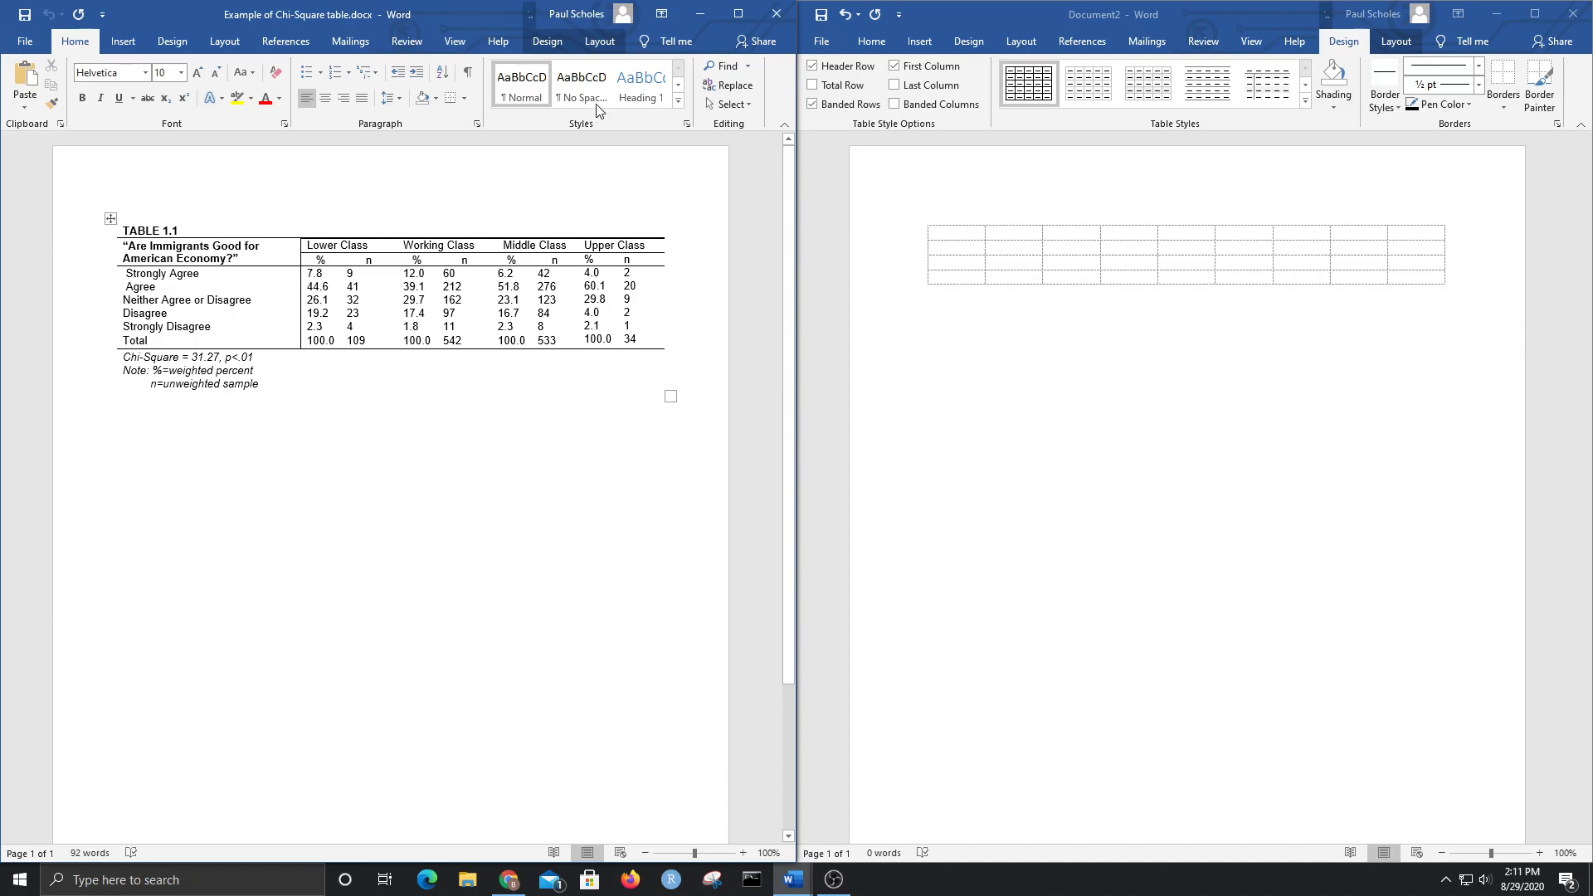
{"action": "left_click", "coordinate": [547, 41]}
{"action": "left_click", "coordinate": [707, 106]}
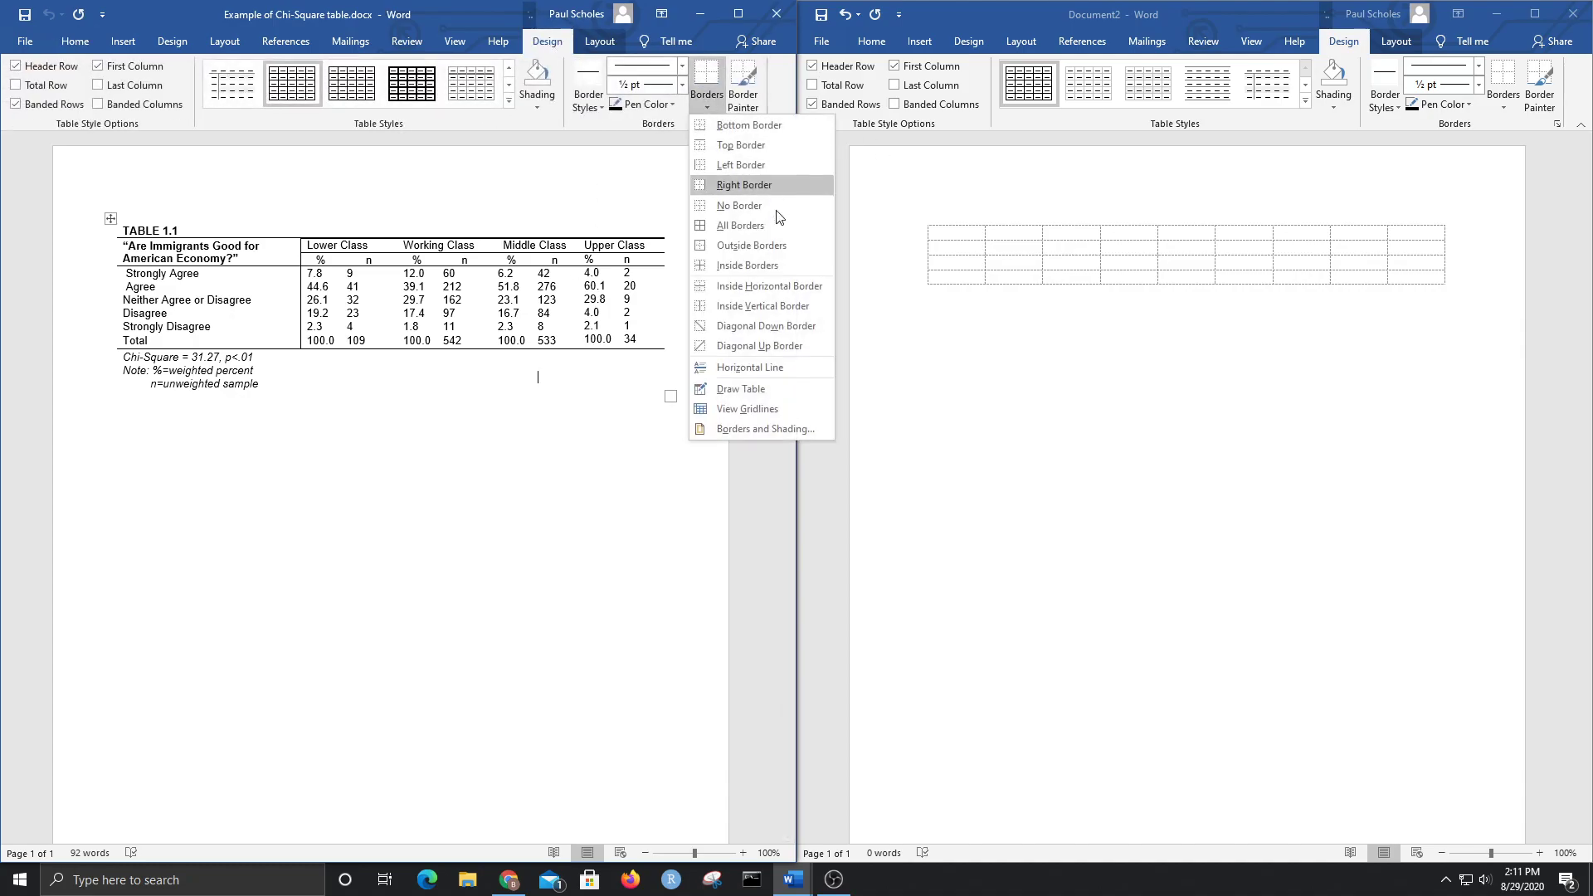
{"action": "left_click", "coordinate": [755, 407]}
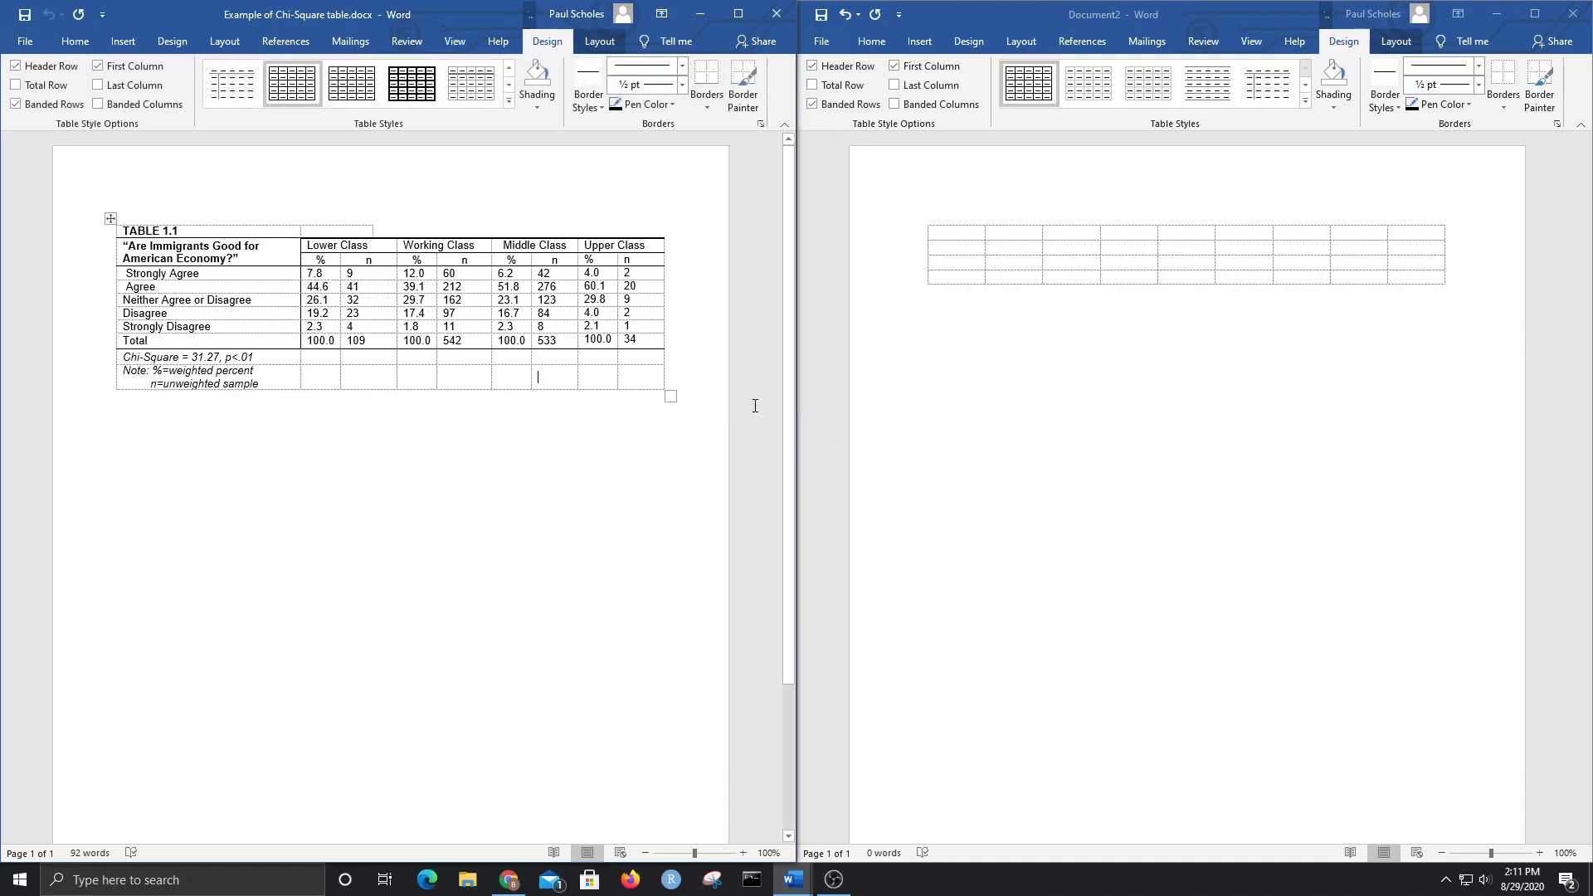
{"action": "left_click", "coordinate": [468, 441]}
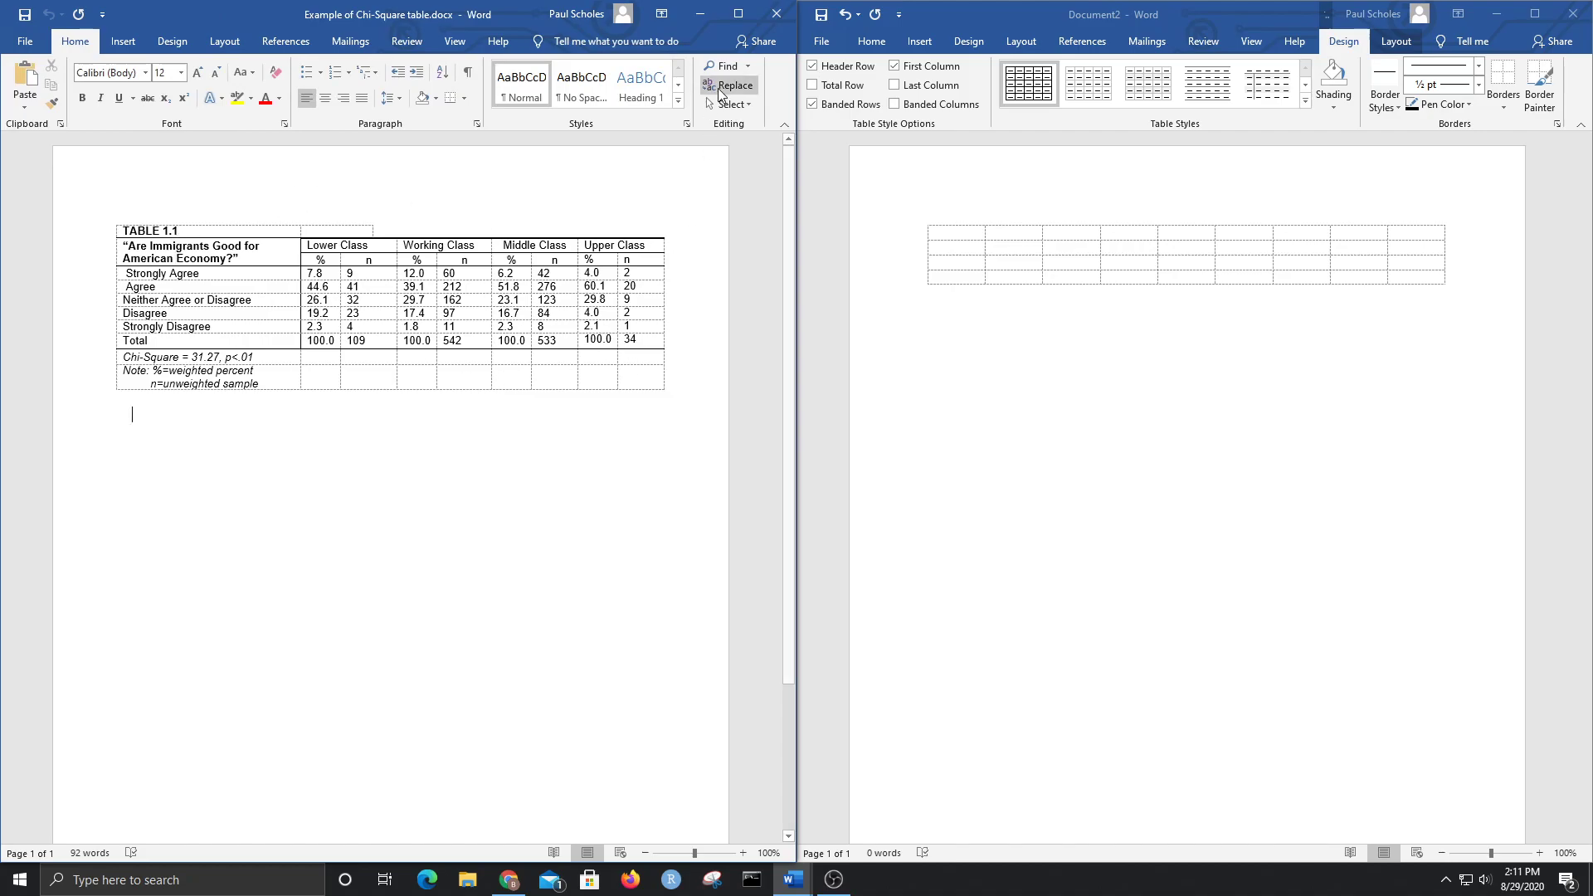
{"action": "left_click", "coordinate": [564, 380]}
{"action": "left_click", "coordinate": [703, 106]}
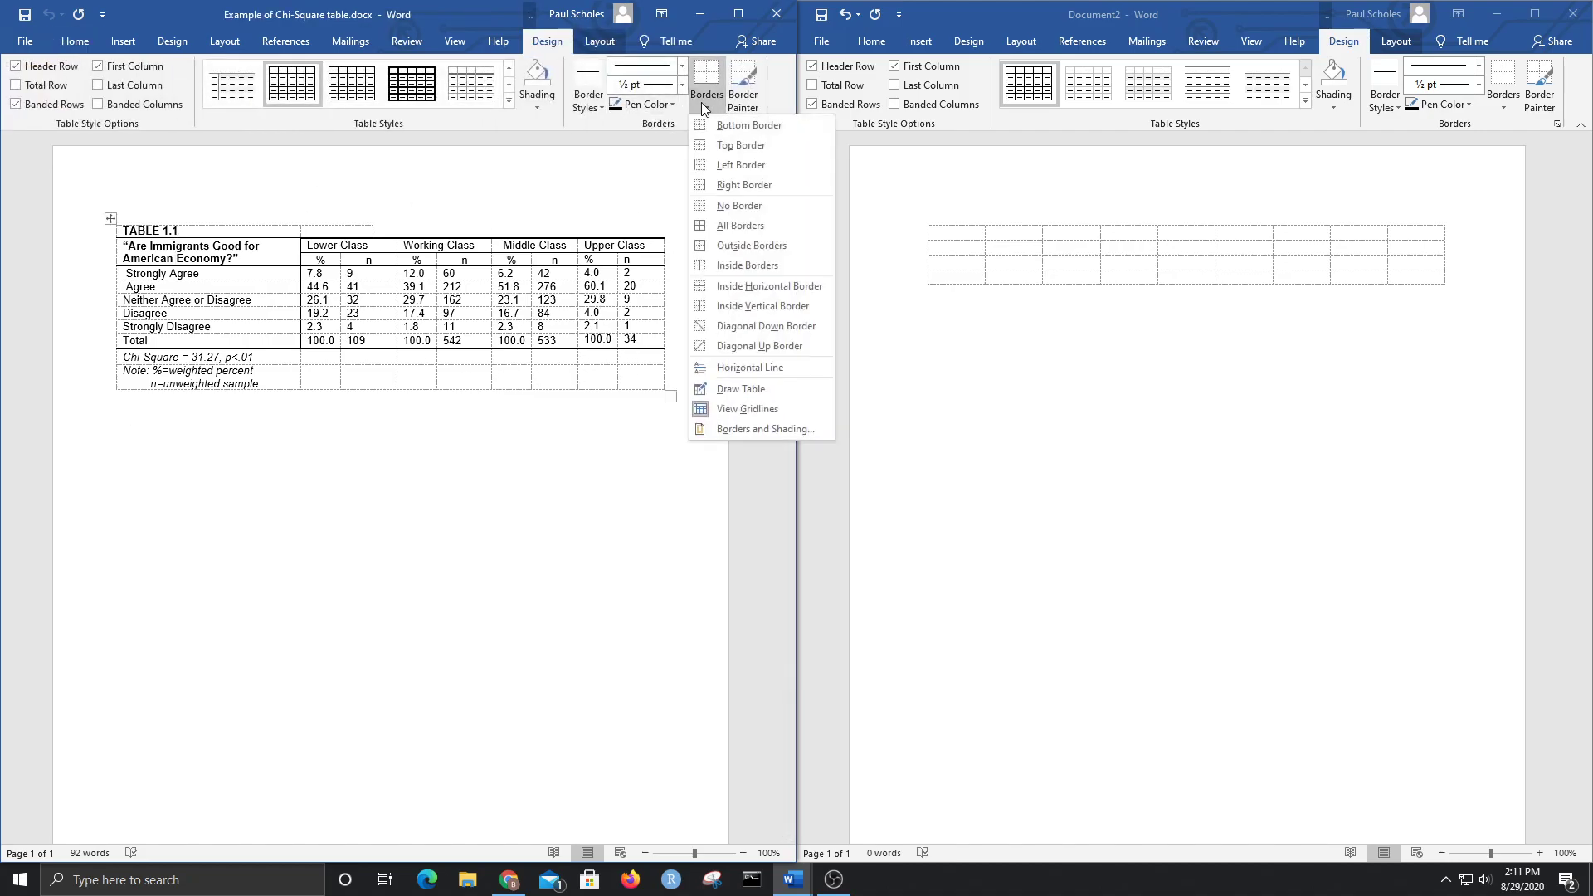
{"action": "left_click", "coordinate": [777, 409]}
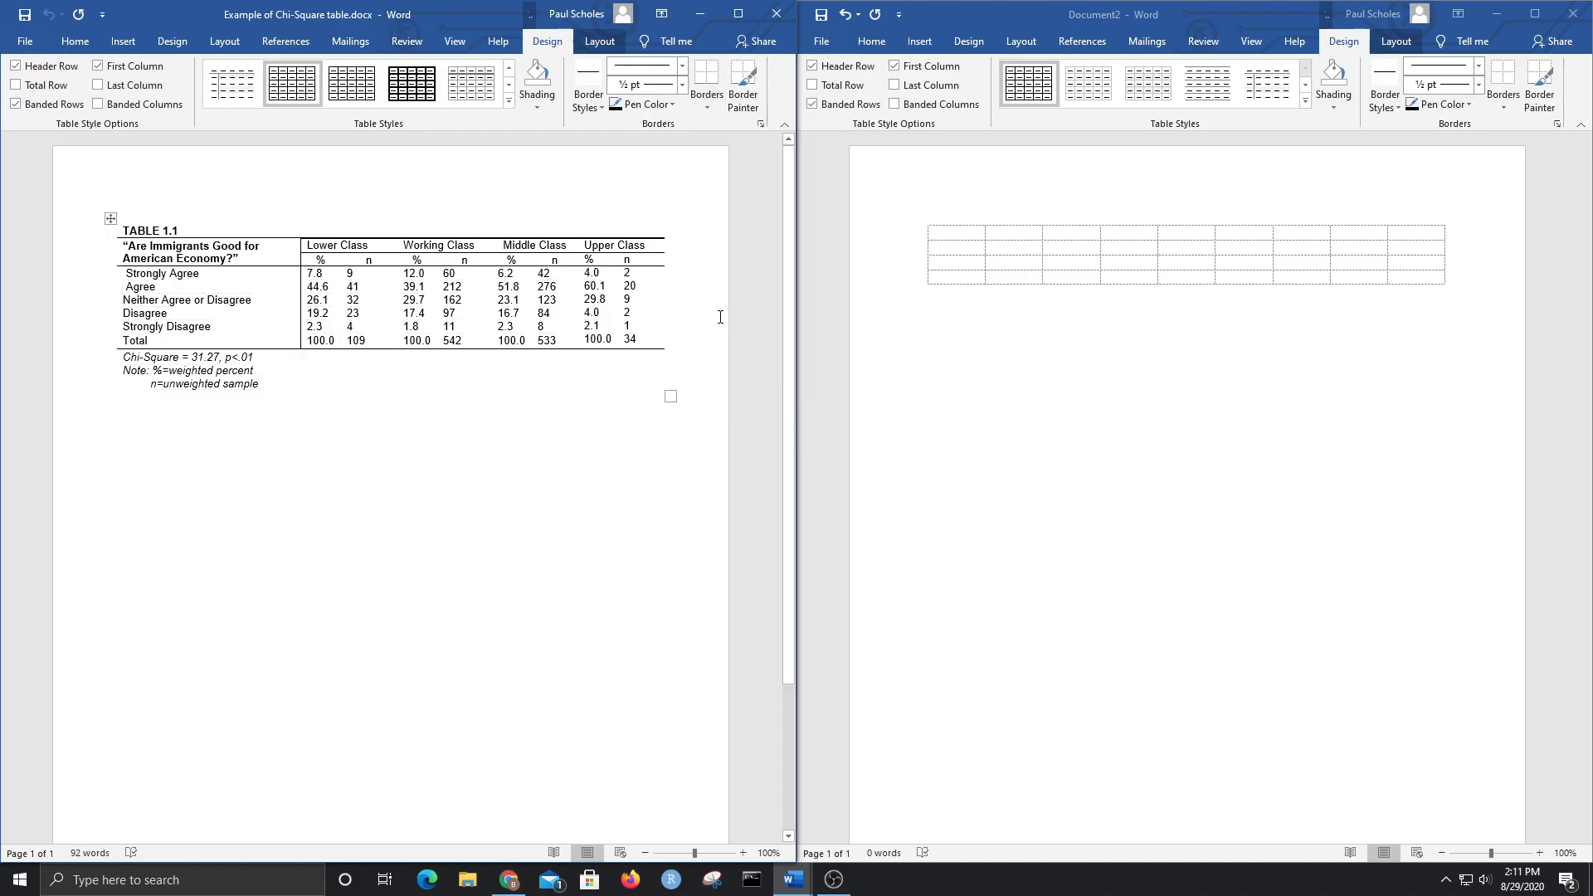
{"action": "left_click", "coordinate": [968, 233]}
{"action": "left_click_drag", "start_coordinate": [968, 233], "coordinate": [1406, 239]}
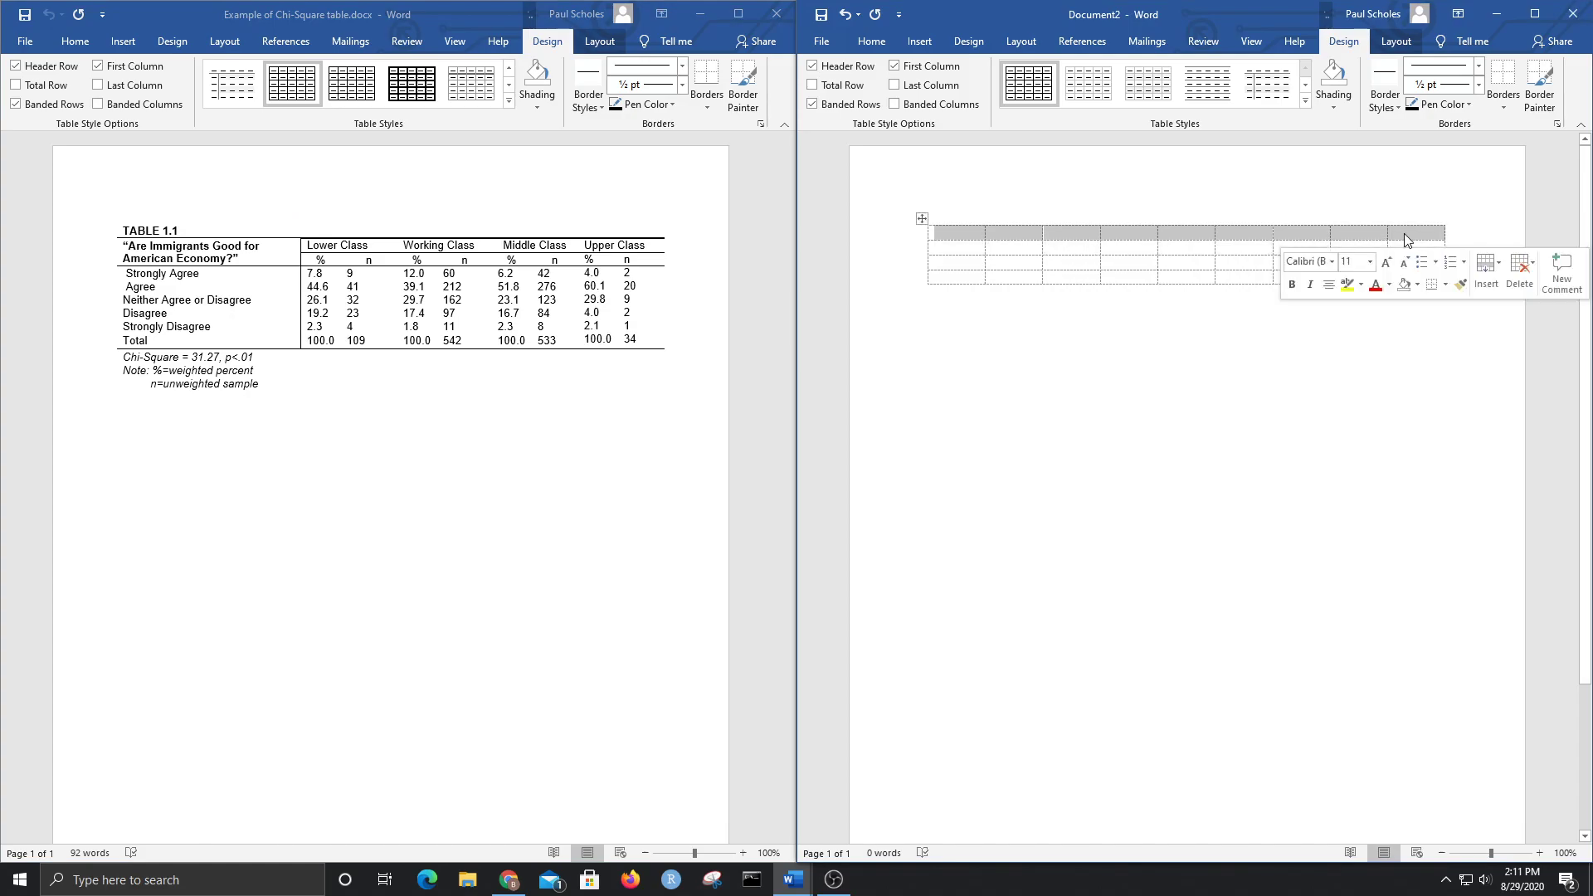
{"action": "right_click", "coordinate": [1188, 231]}
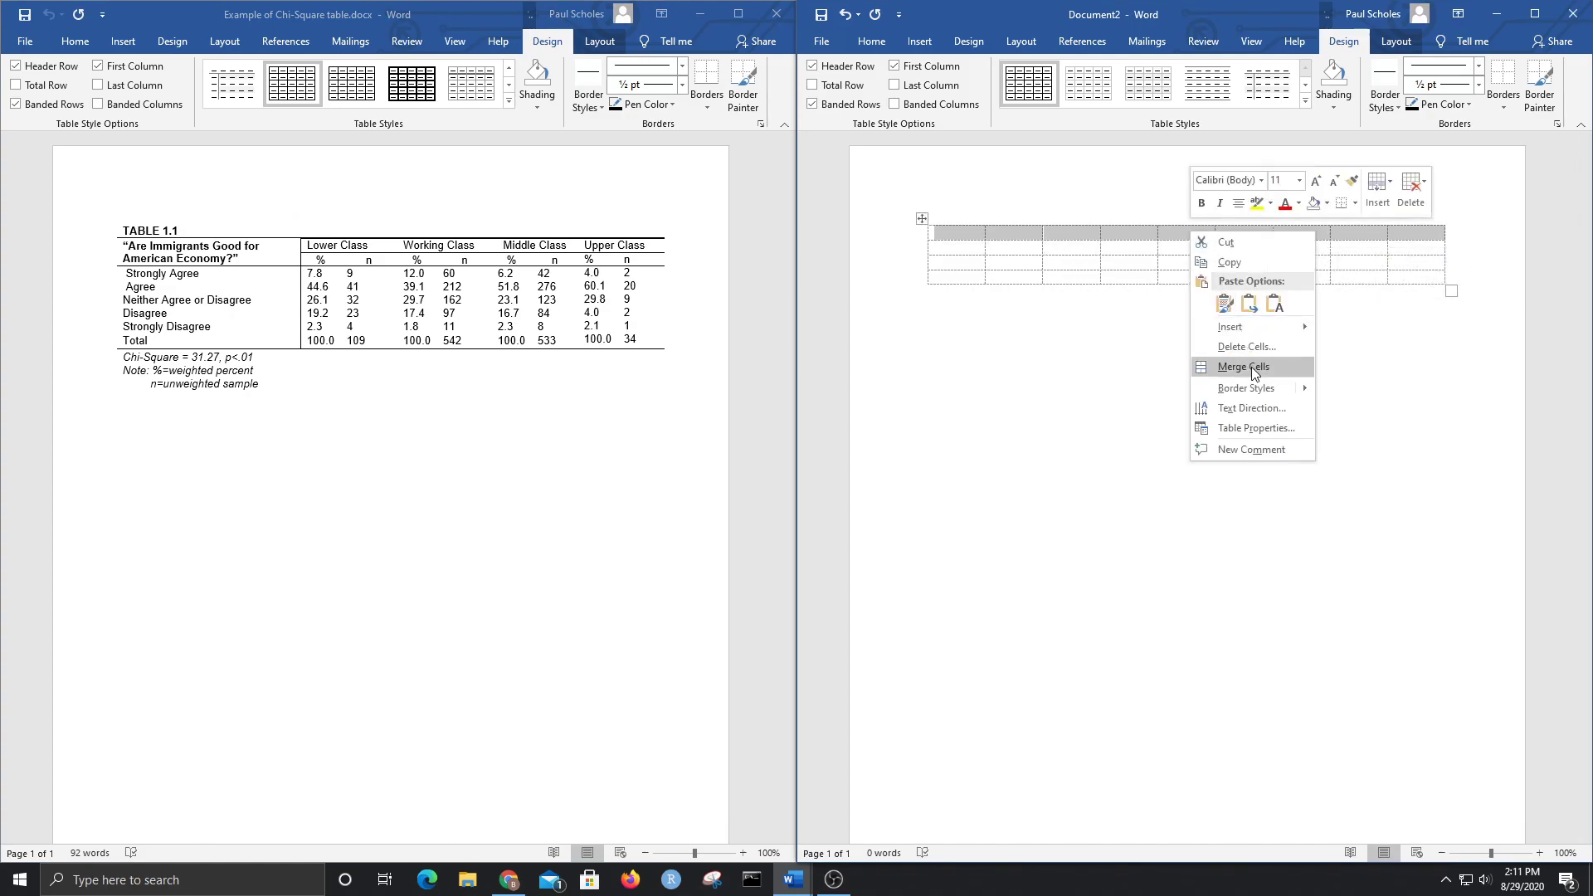
{"action": "key", "text": "Escape"}
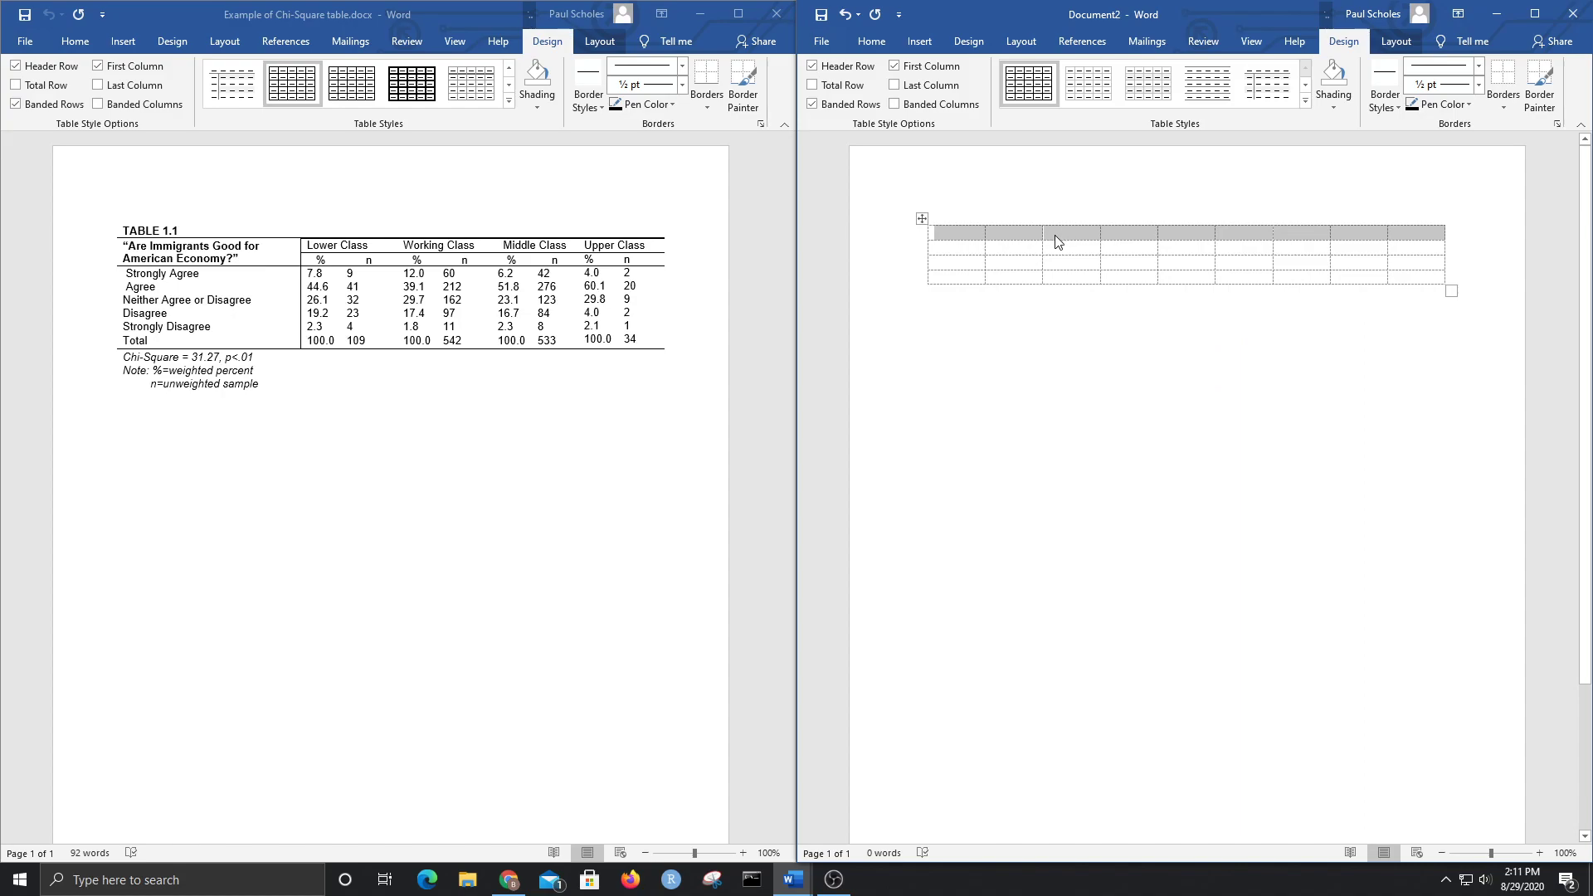
Step: Merge all nine cells of the new table's first row into one cell
{"action": "left_click", "coordinate": [994, 239]}
{"action": "left_click_drag", "start_coordinate": [955, 237], "coordinate": [1397, 237]}
{"action": "right_click", "coordinate": [1122, 235]}
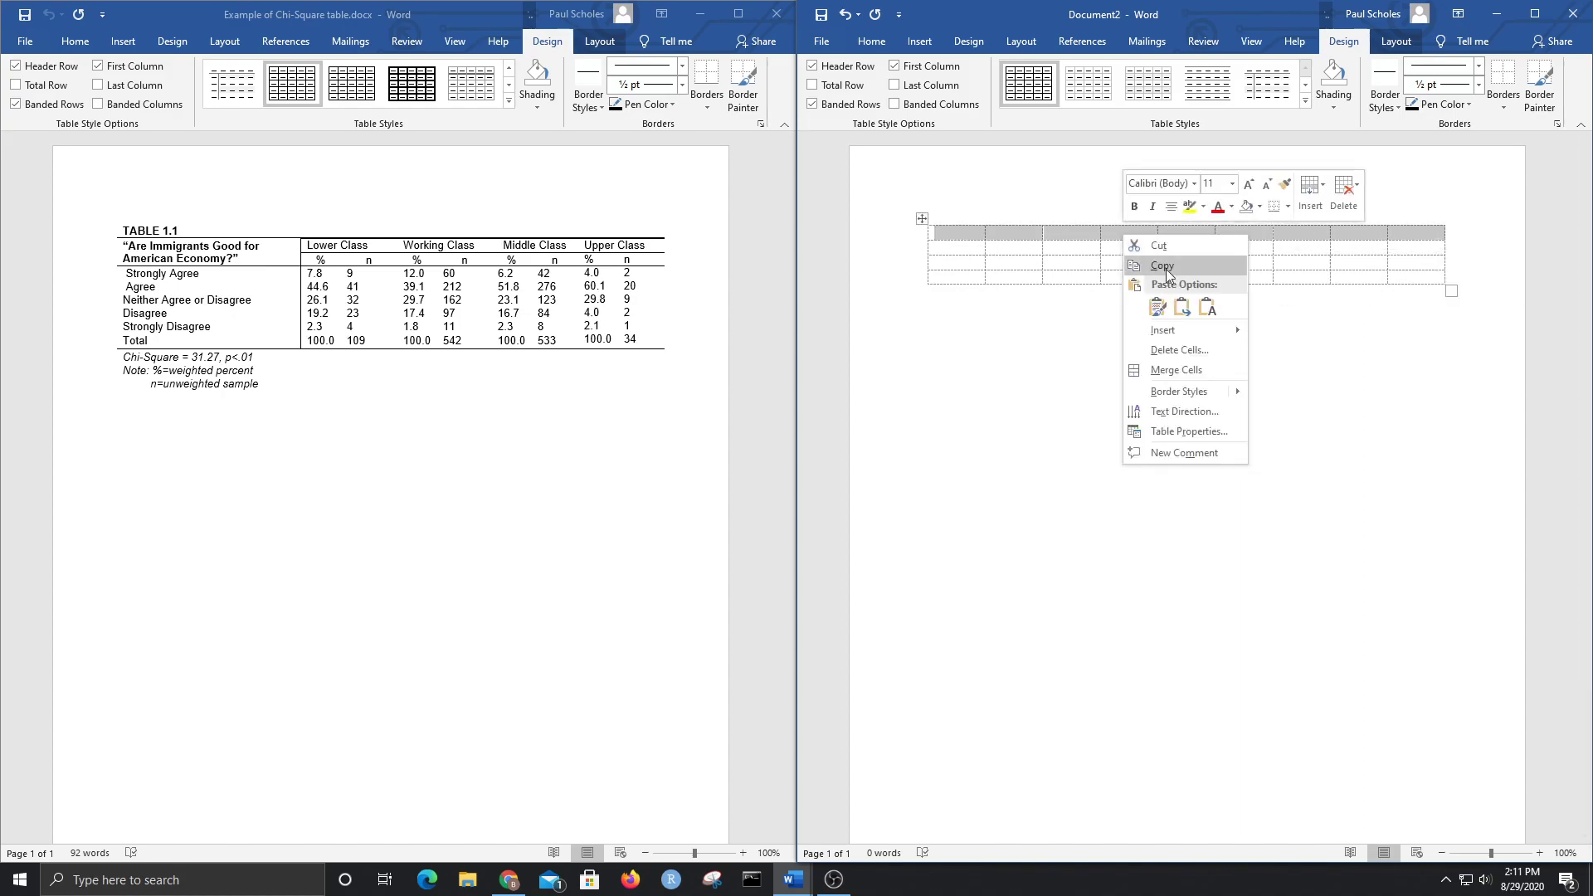
{"action": "left_click", "coordinate": [1189, 374]}
Step: Enter the title TABLE 1 “Are Immigrants Good for the American Economy?” in the merged first row
{"action": "left_click", "coordinate": [1067, 233]}
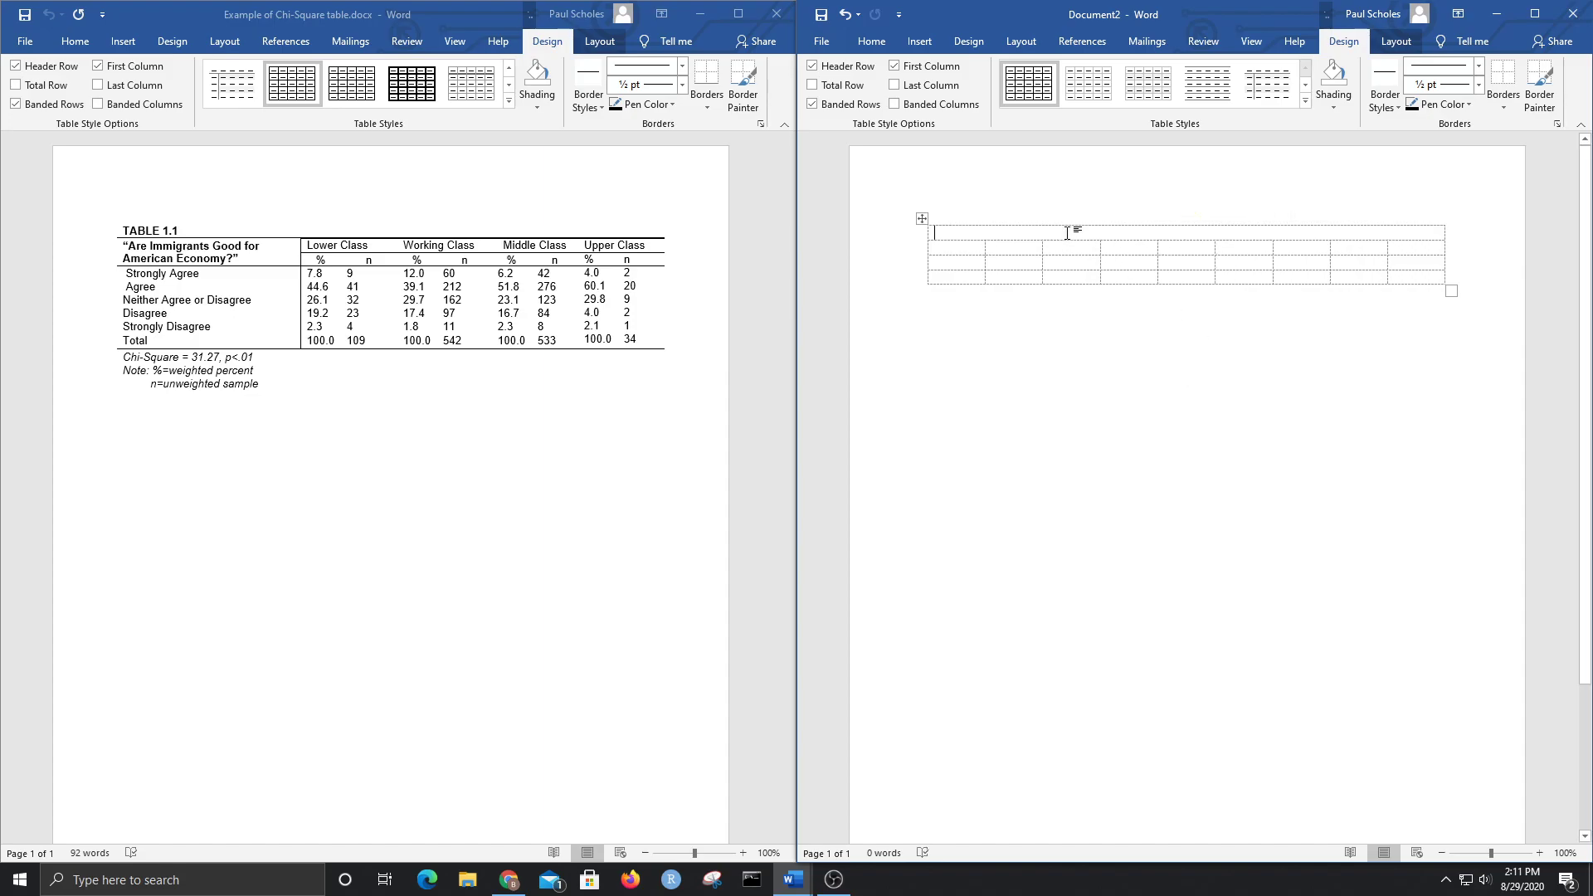
{"action": "type", "text": "TABLE"}
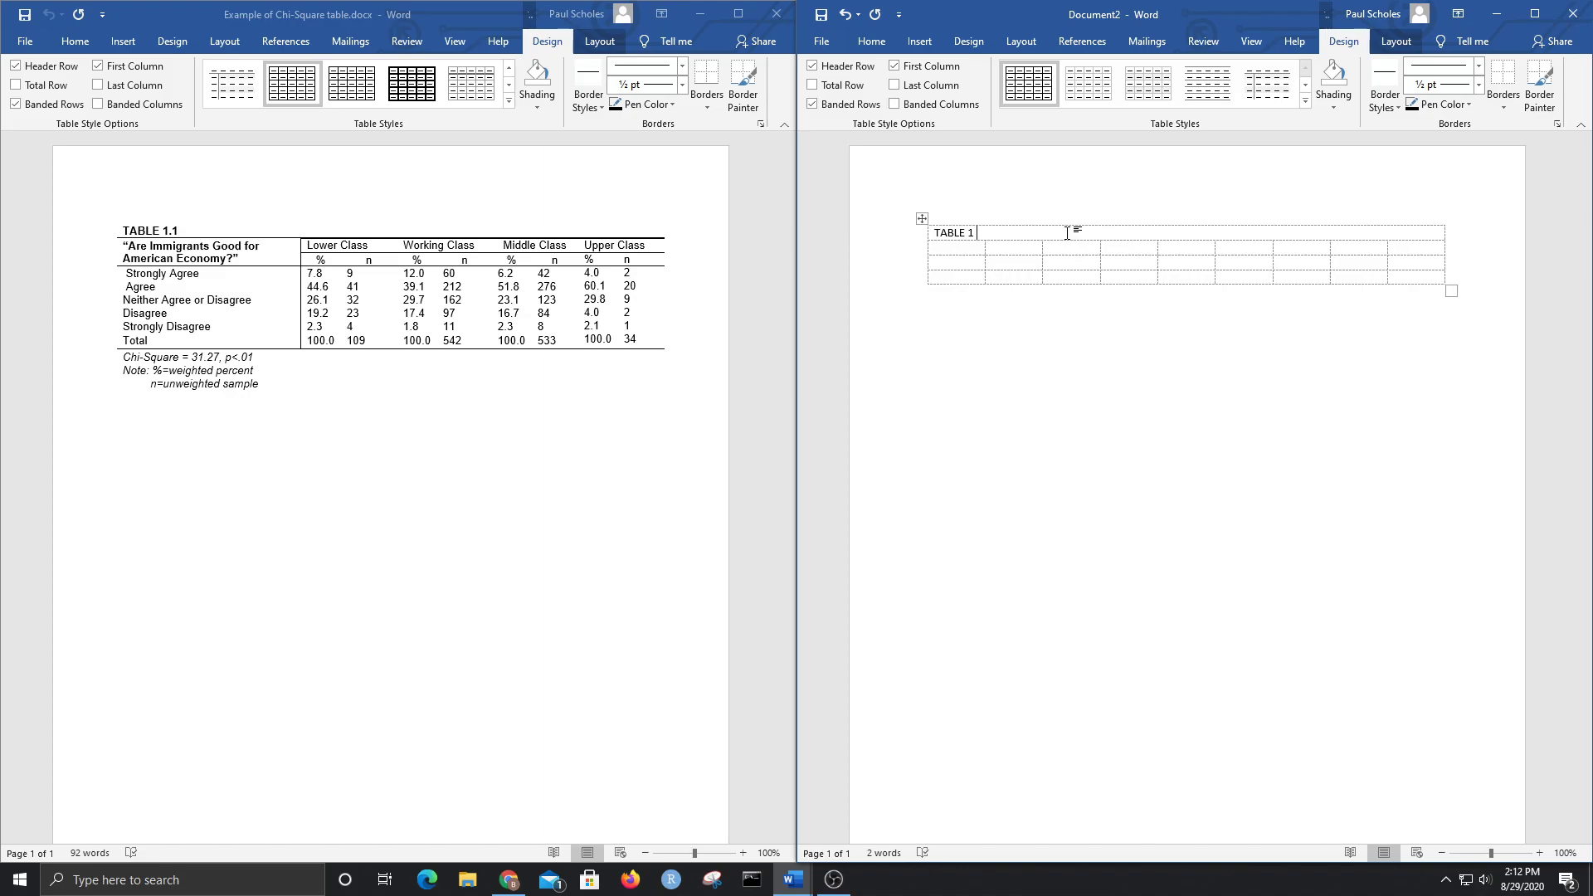
{"action": "type", "text": "1 “Are Ameri"}
{"action": "key", "text": "BackSpace"}
{"action": "key", "text": "BackSpace"}
{"action": "key", "text": "BackSpace"}
{"action": "key", "text": "BackSpace"}
{"action": "key", "text": "BackSpace"}
{"action": "type", "text": "Immigrants"}
{"action": "type", "text": " Good for the Amer"}
{"action": "type", "text": "ican Econom"}
{"action": "type", "text": "y?\""}
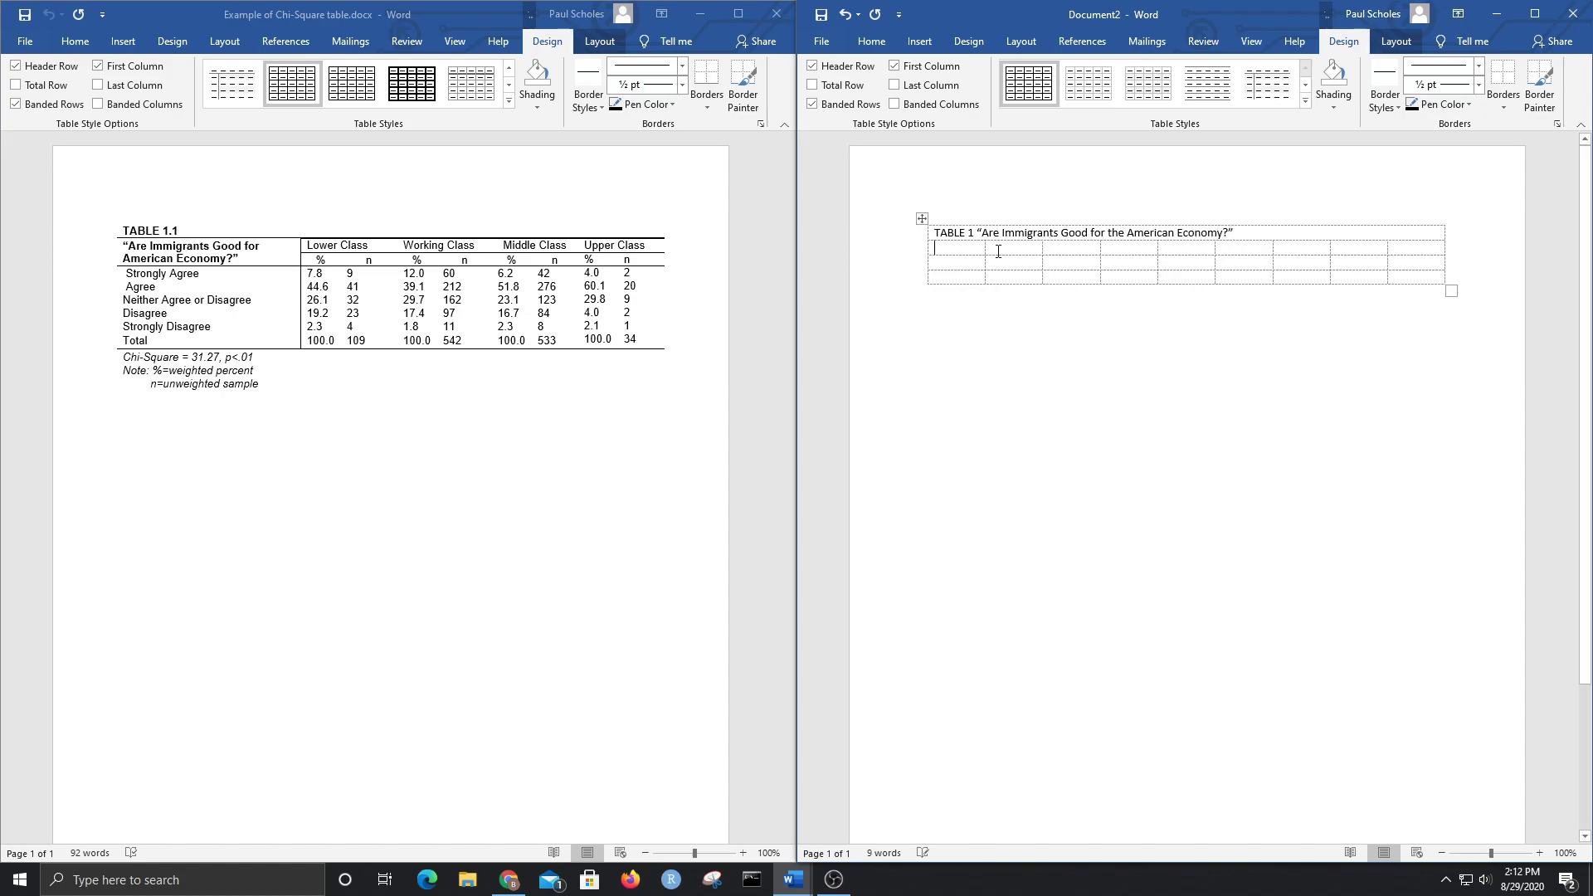
Step: Label the three rows under the title in the first column as Strongly Agree, Agree and Niether Agree nor Disagree
{"action": "type", "text": "Strongly "}
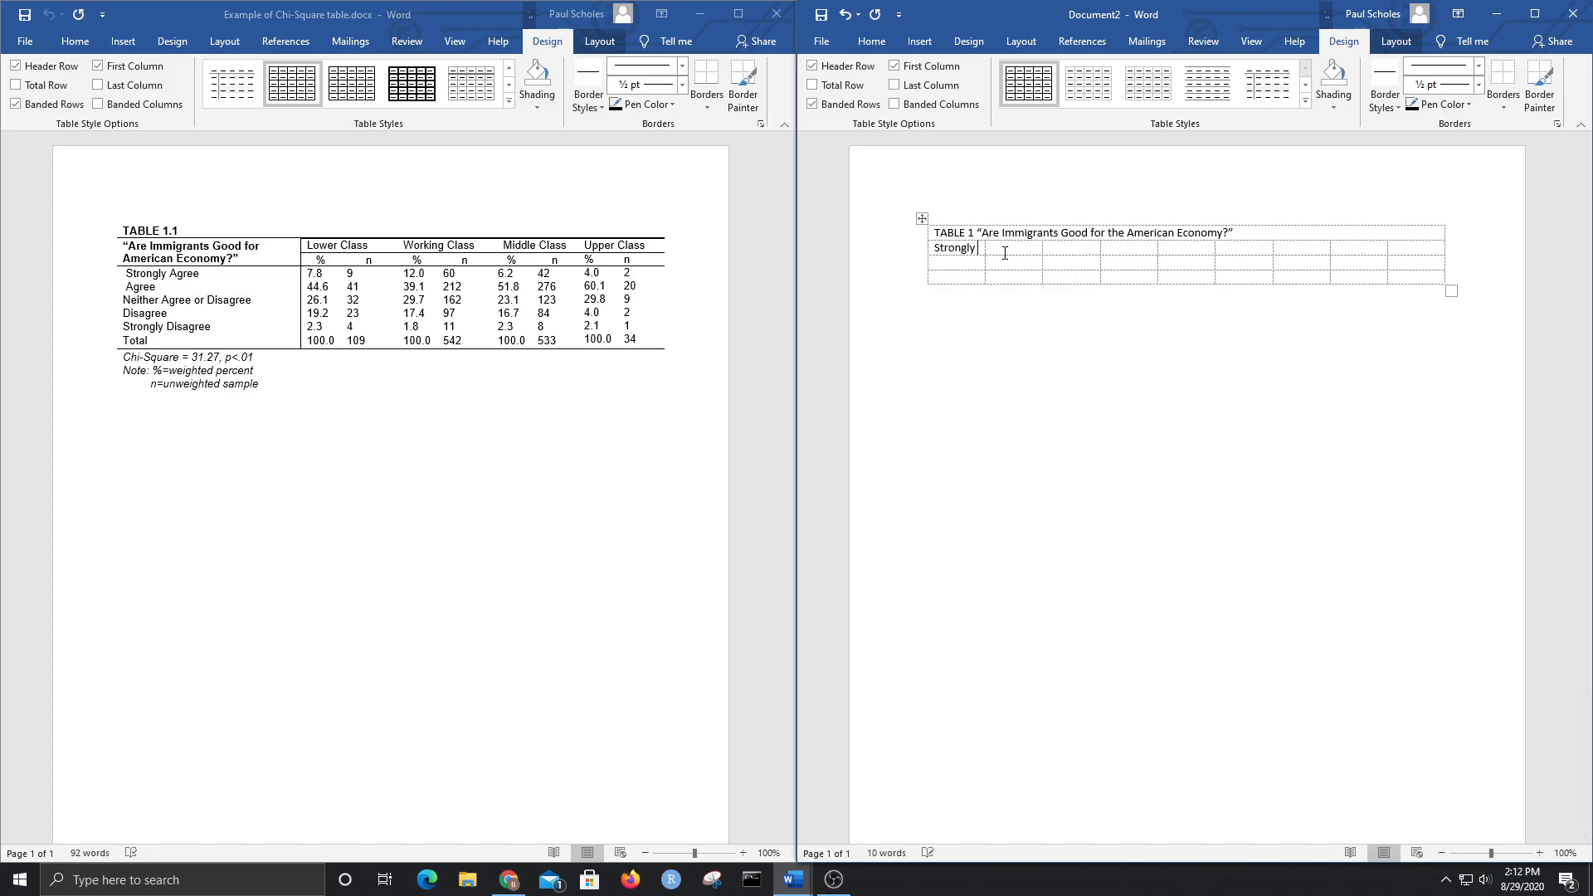
{"action": "type", "text": "Agree "}
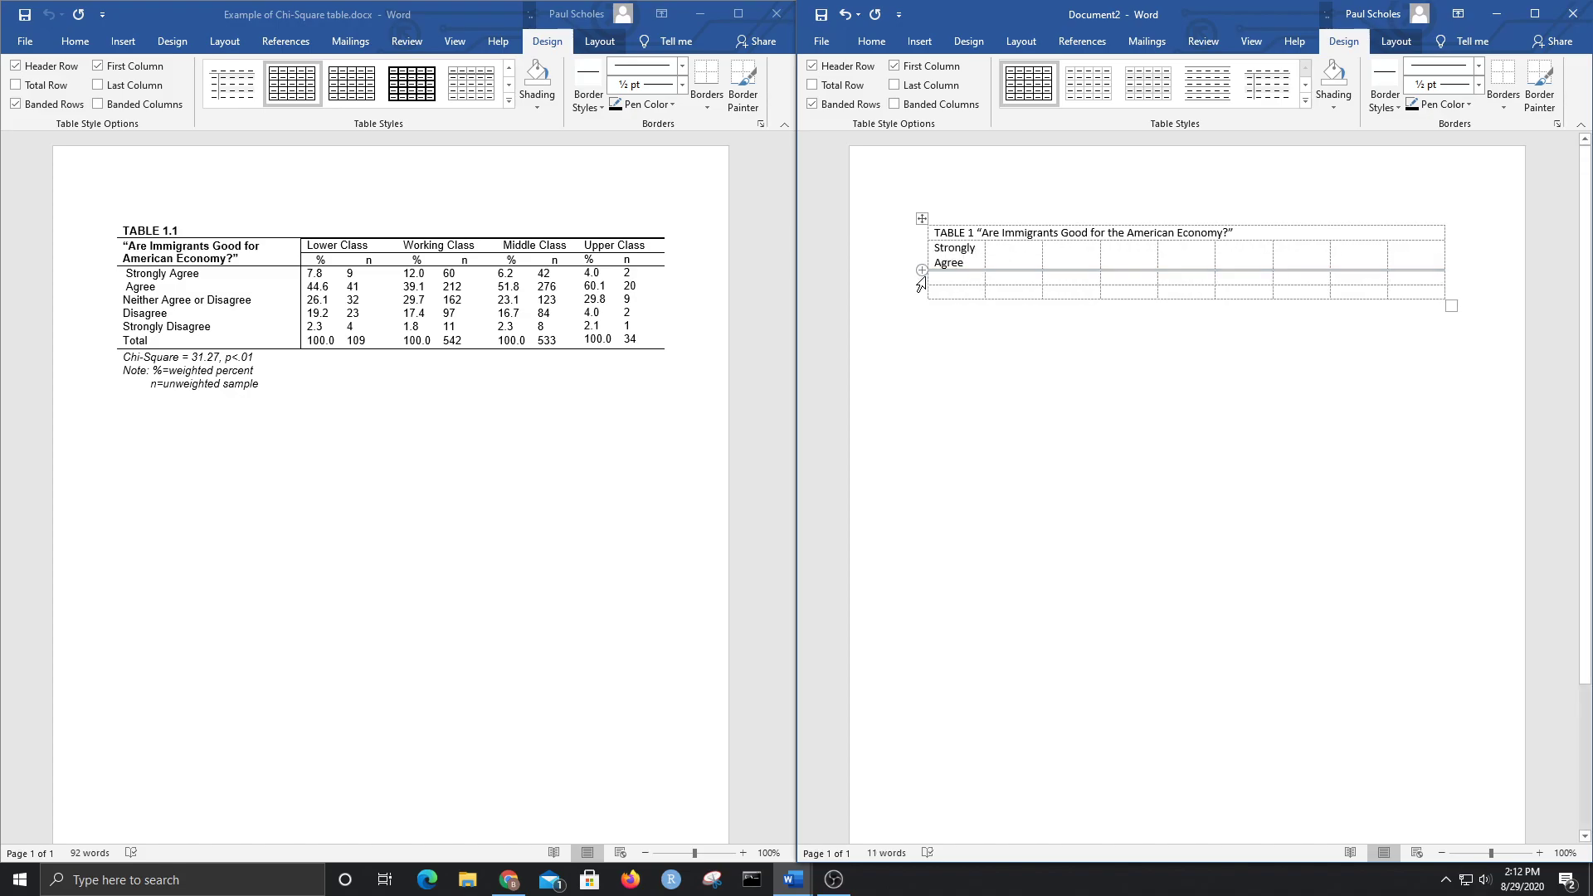
{"action": "type", "text": "Agree "}
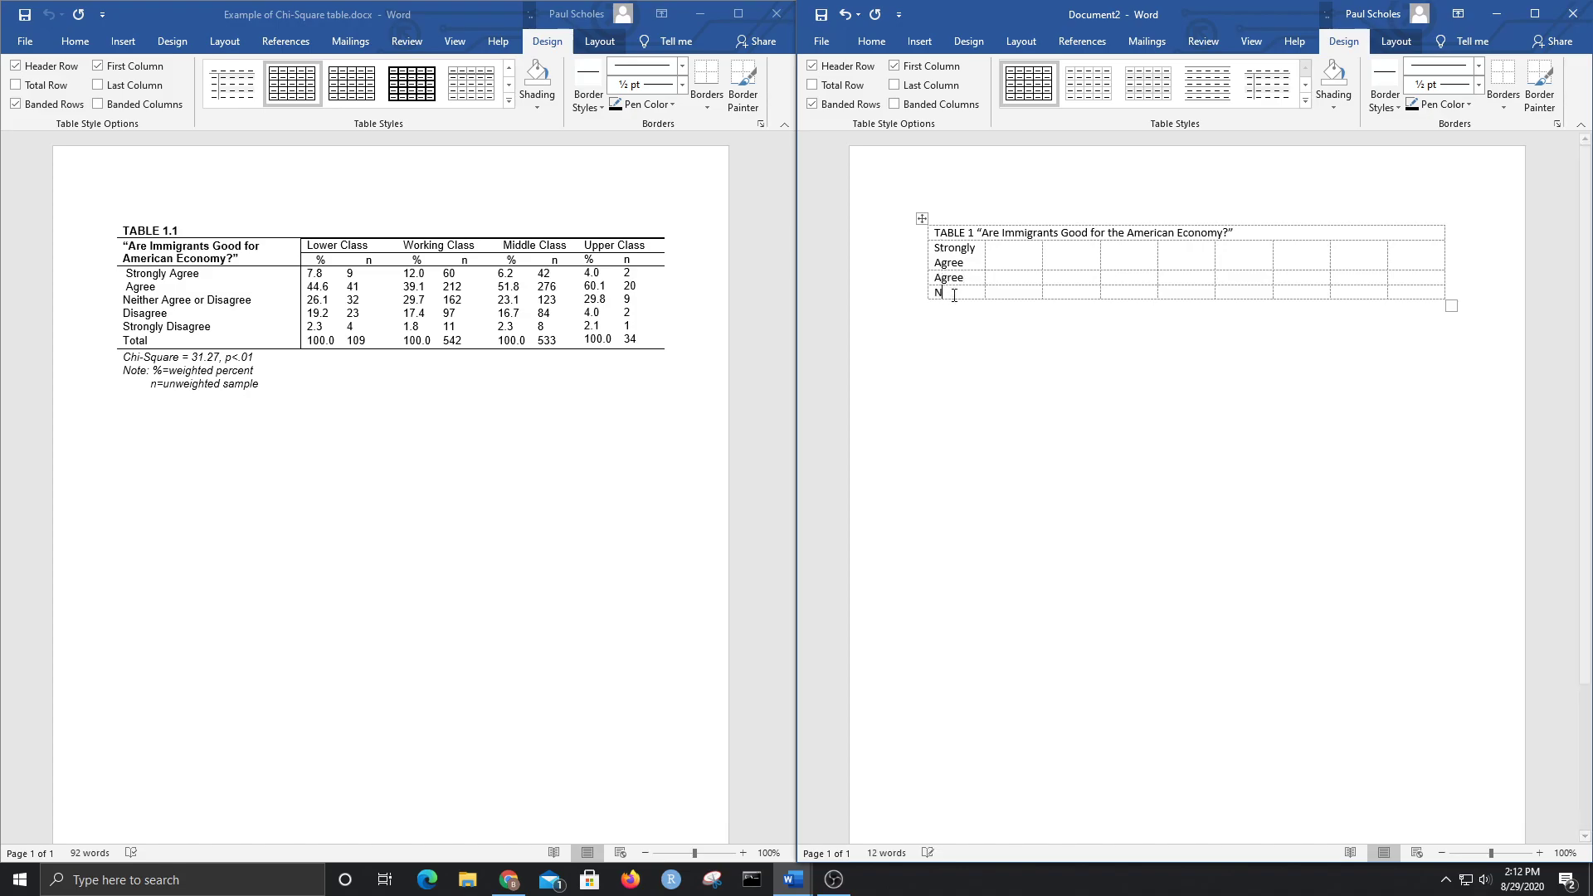
{"action": "type", "text": "Niether Agr"}
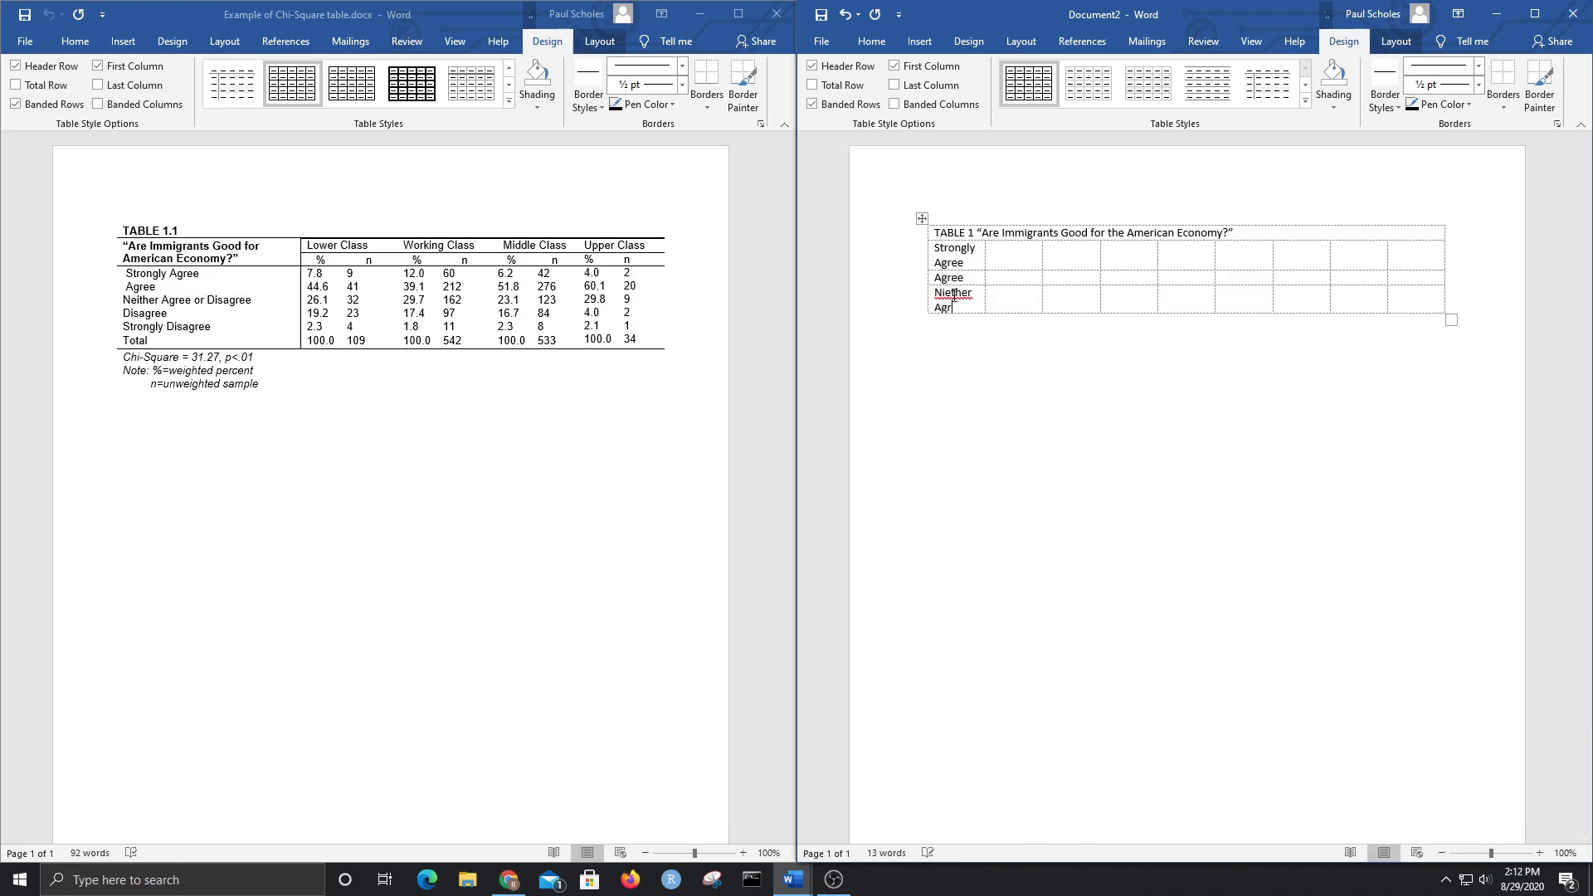
{"action": "type", "text": "ee nor Disagree"}
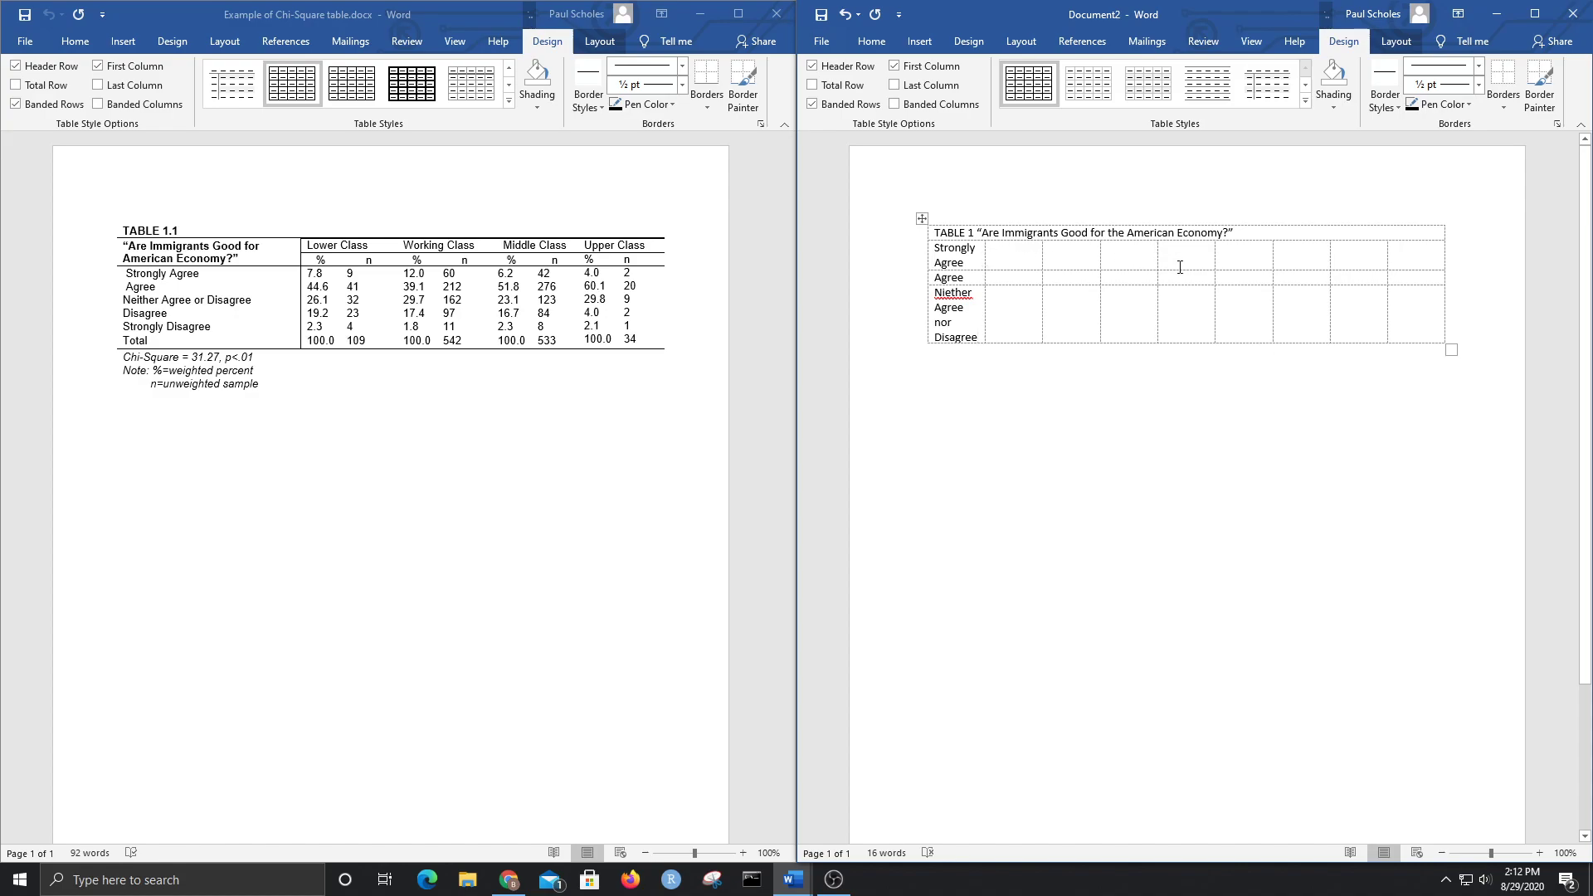
Step: Add two empty rows below the last row of the new table
{"action": "right_click", "coordinate": [982, 319]}
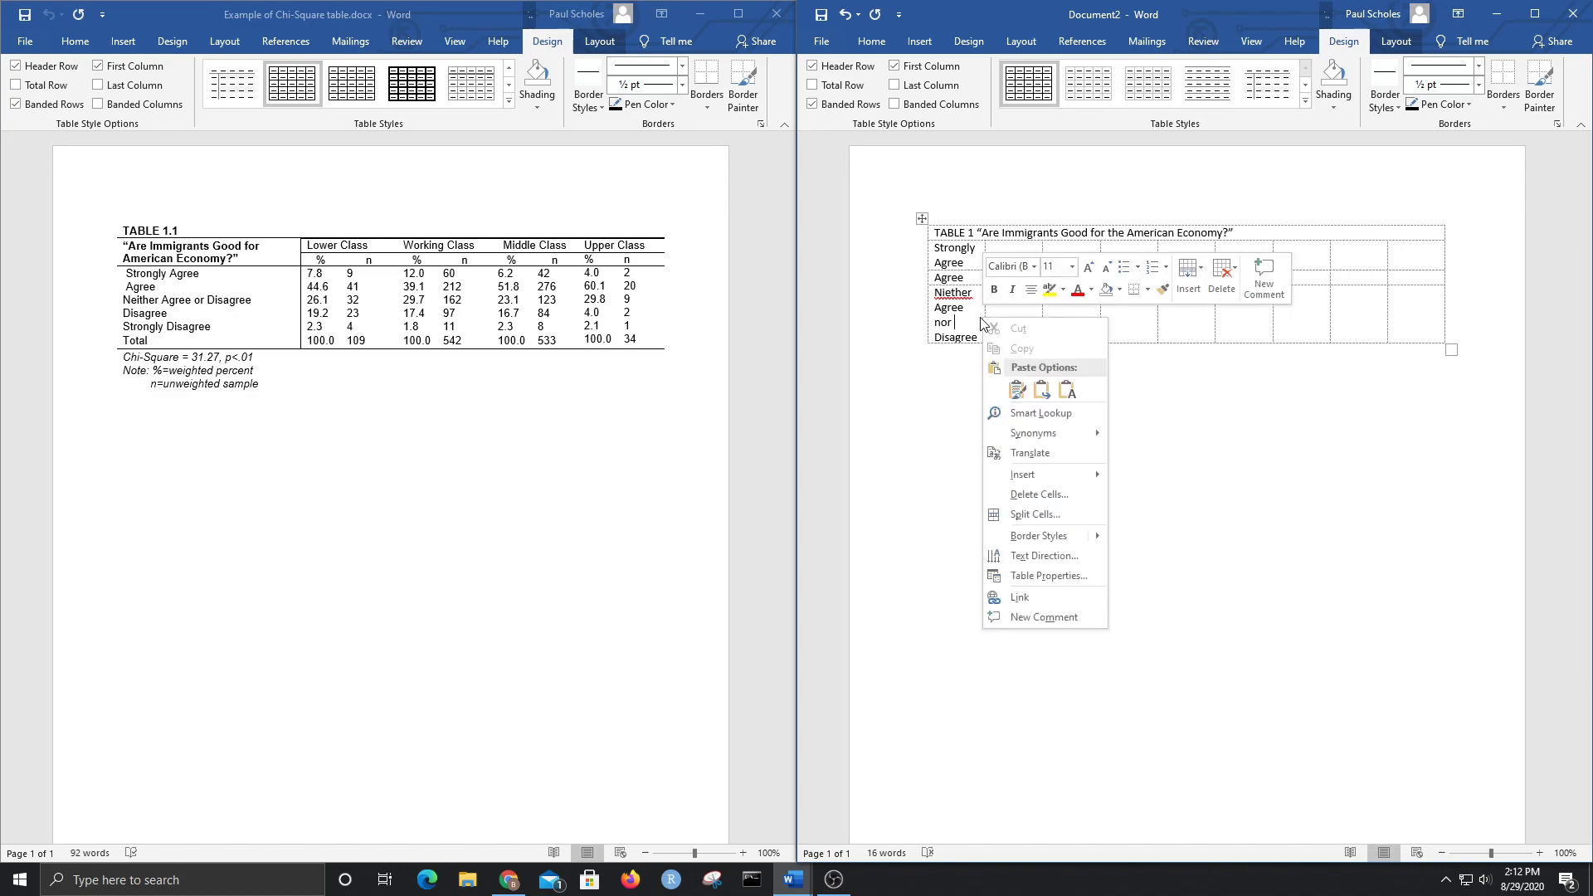
{"action": "left_click", "coordinate": [1187, 290]}
{"action": "left_click", "coordinate": [1221, 335]}
{"action": "left_click", "coordinate": [1017, 324]}
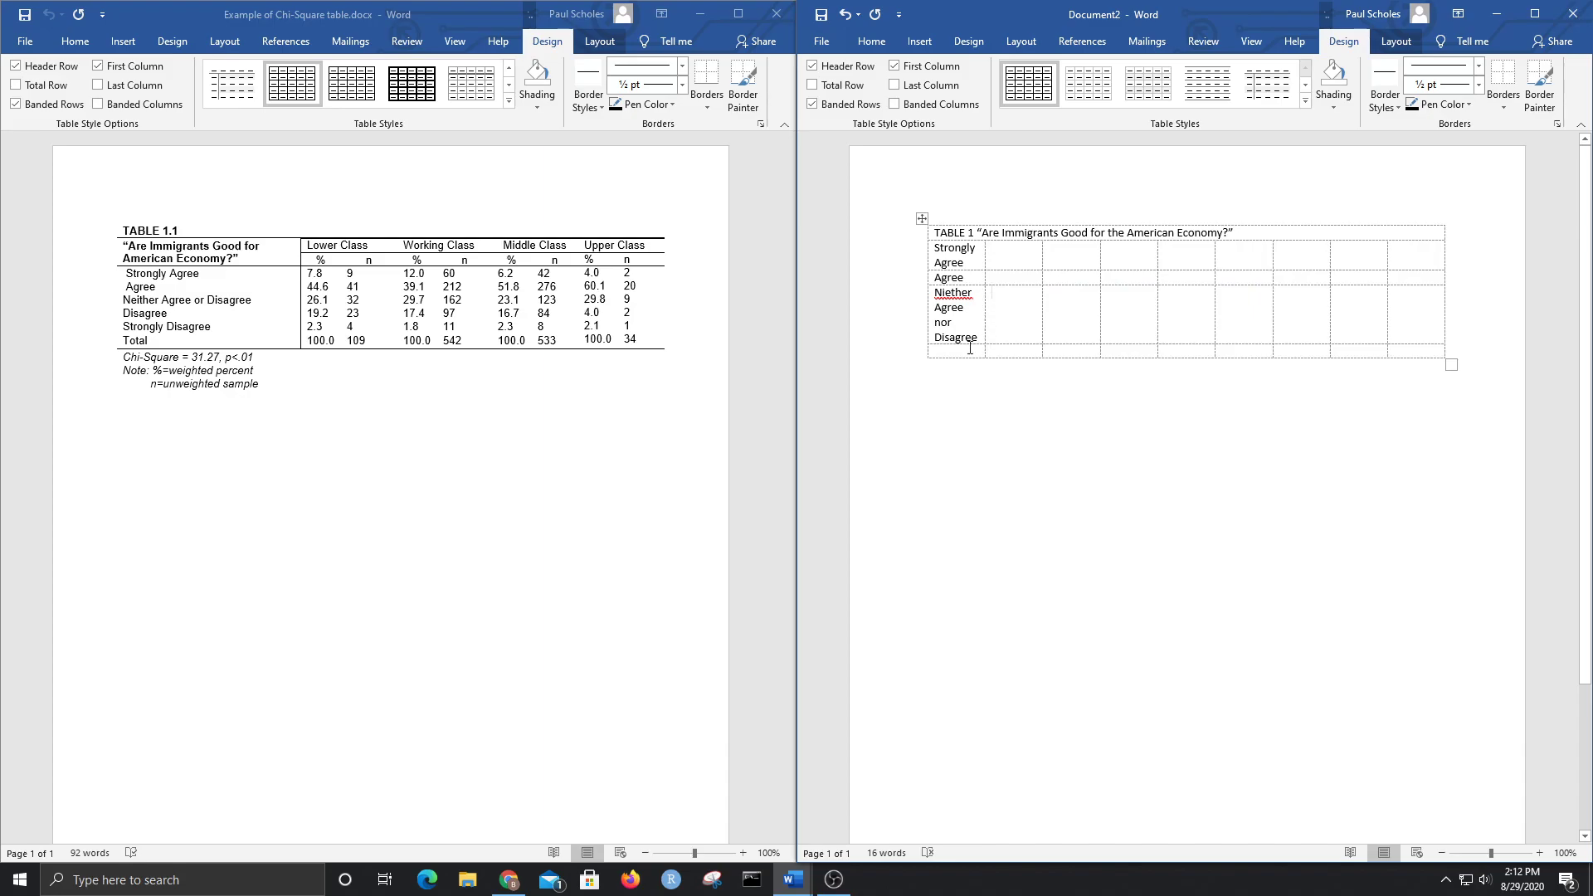
{"action": "right_click", "coordinate": [977, 353]}
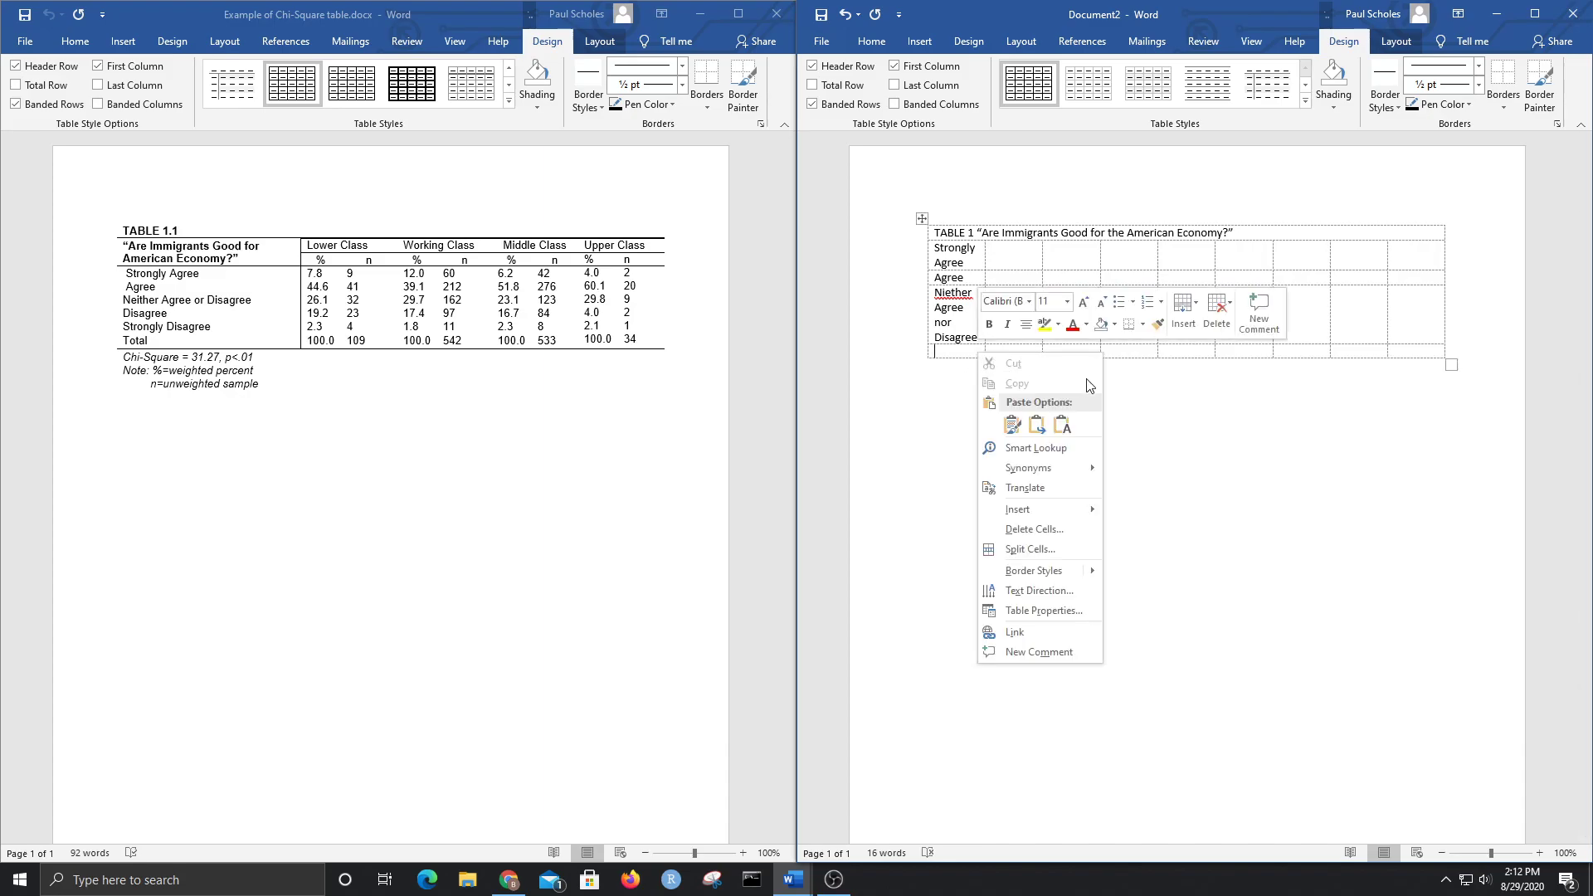
{"action": "left_click", "coordinate": [1183, 311]}
{"action": "left_click", "coordinate": [1223, 382]}
Step: Label the two empty rows under Niether Agree nor Disagree in the first column as Diagree and Strongly Disagree
{"action": "left_click", "coordinate": [969, 351]}
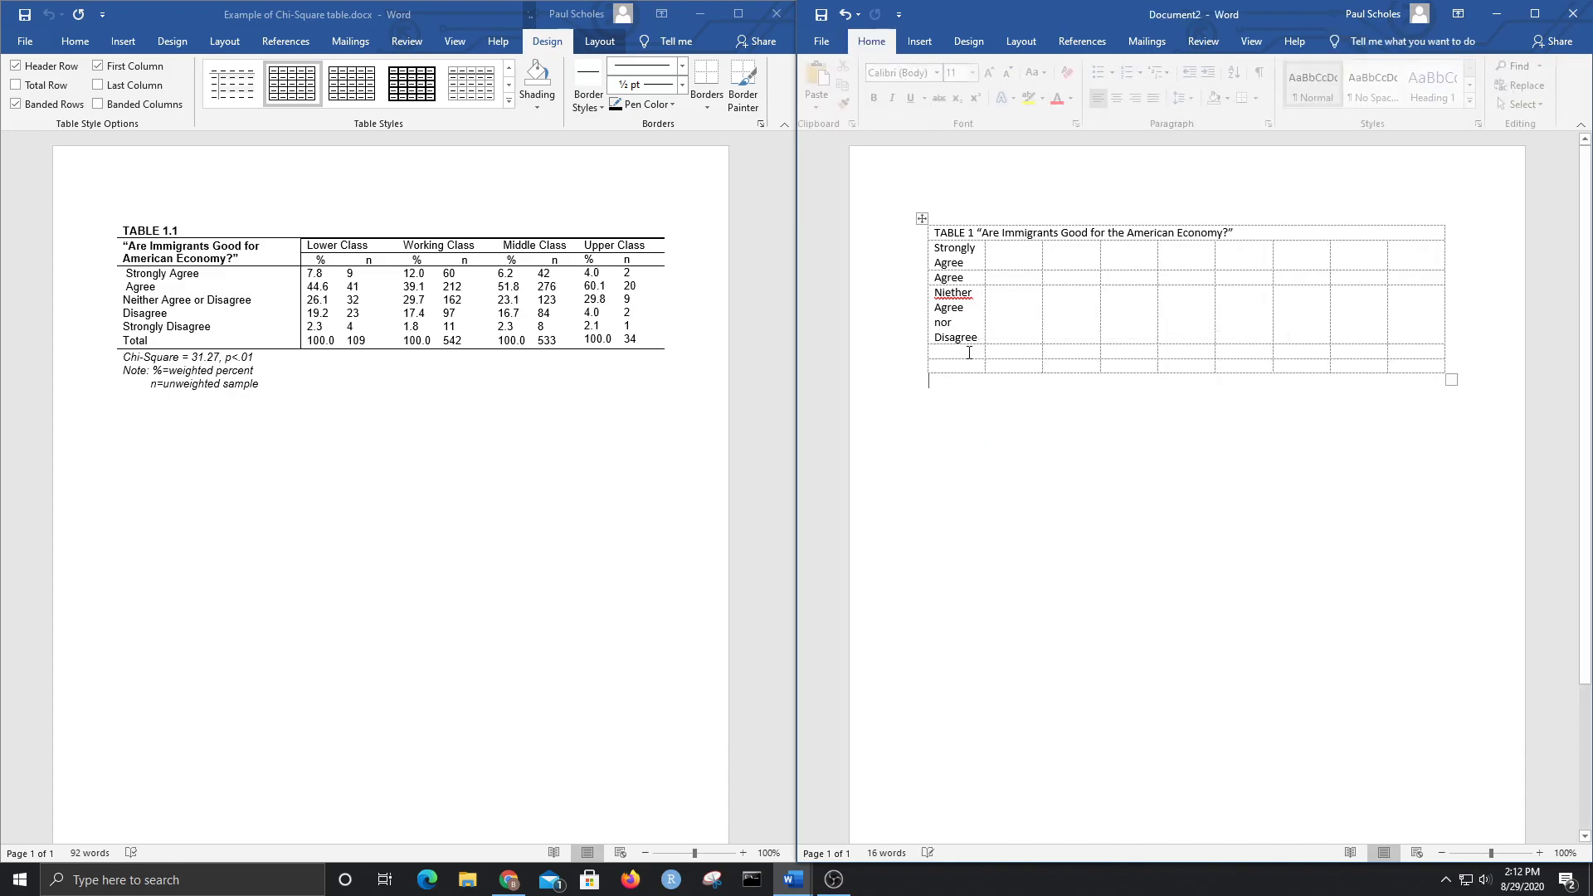
{"action": "type", "text": "Diagree"}
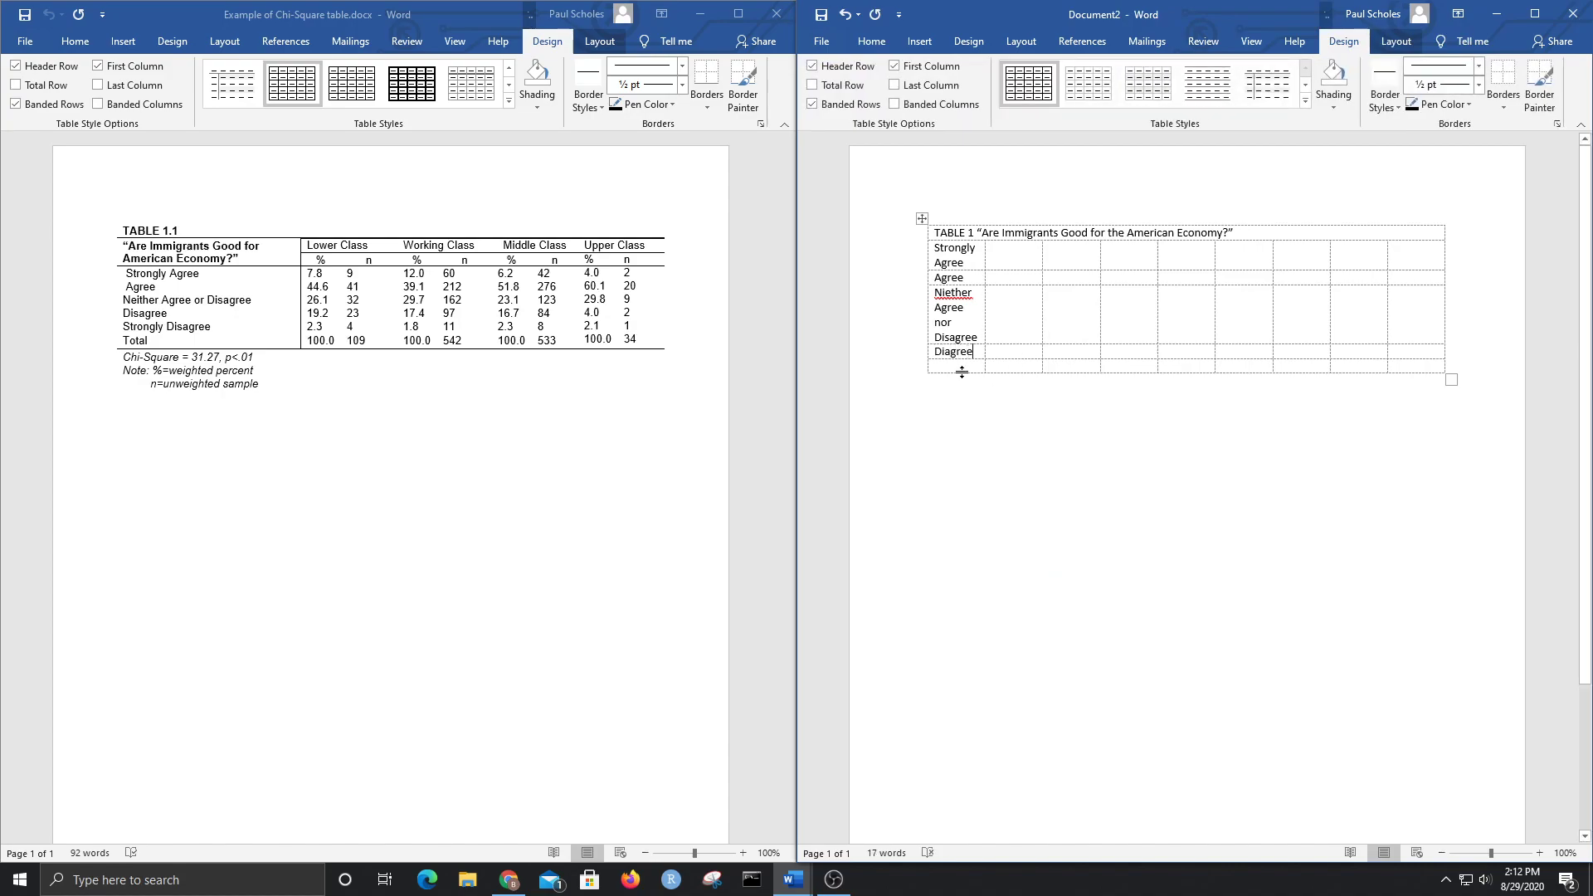
{"action": "type", "text": "Strongly"}
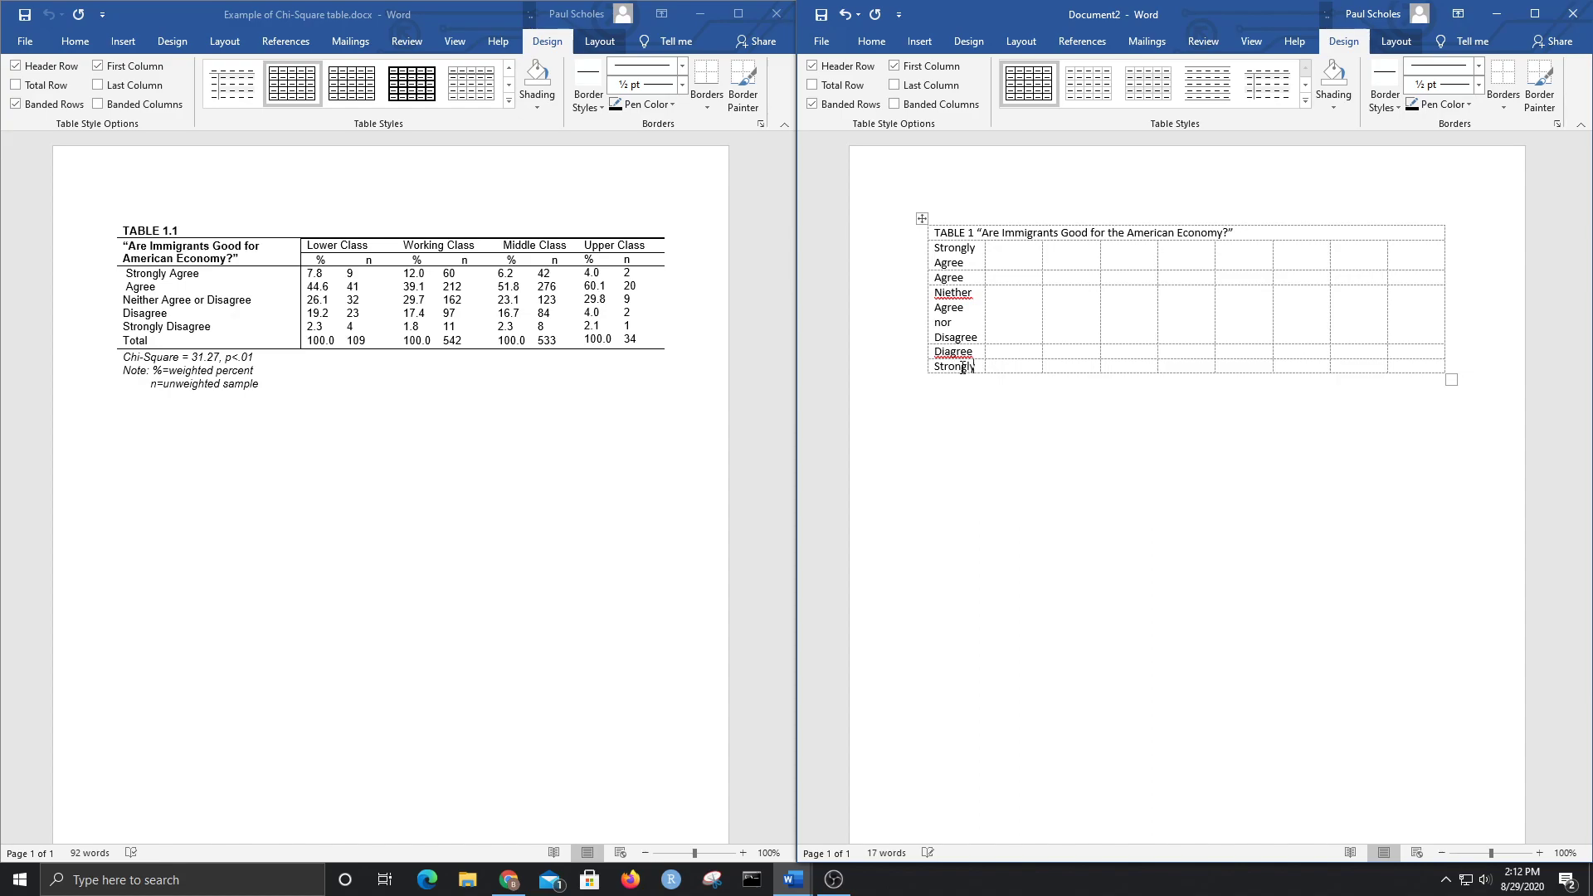
{"action": "type", "text": " Disagree"}
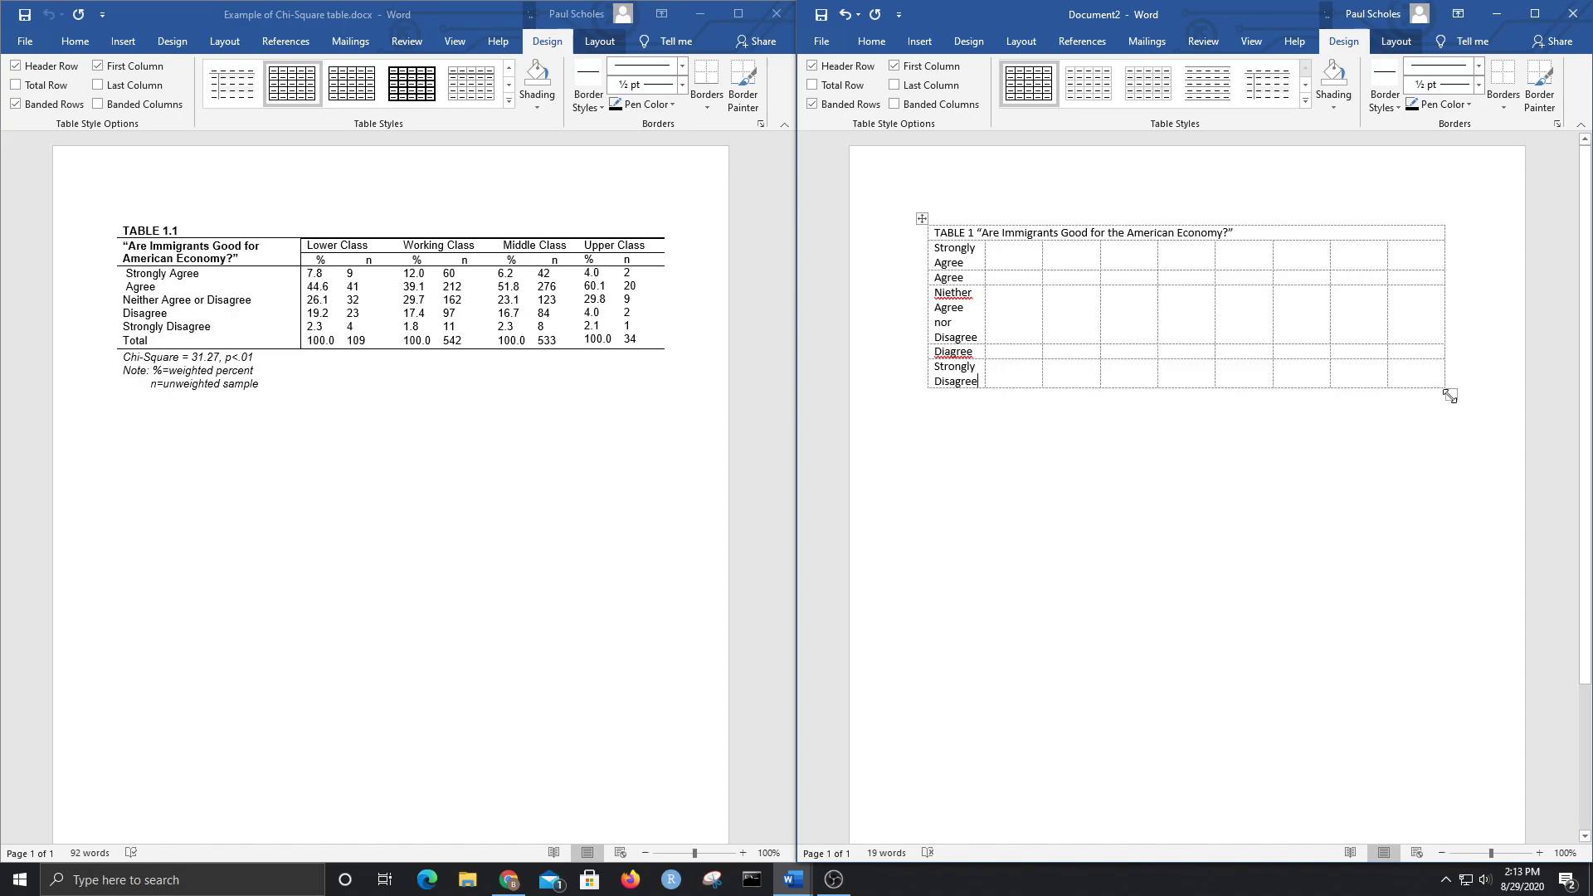
Step: Enlarge the whole new table slightly and reduce the height of the Niether Agree nor Disagree row to fit its text
{"action": "left_click_drag", "start_coordinate": [1451, 395], "coordinate": [1475, 418]}
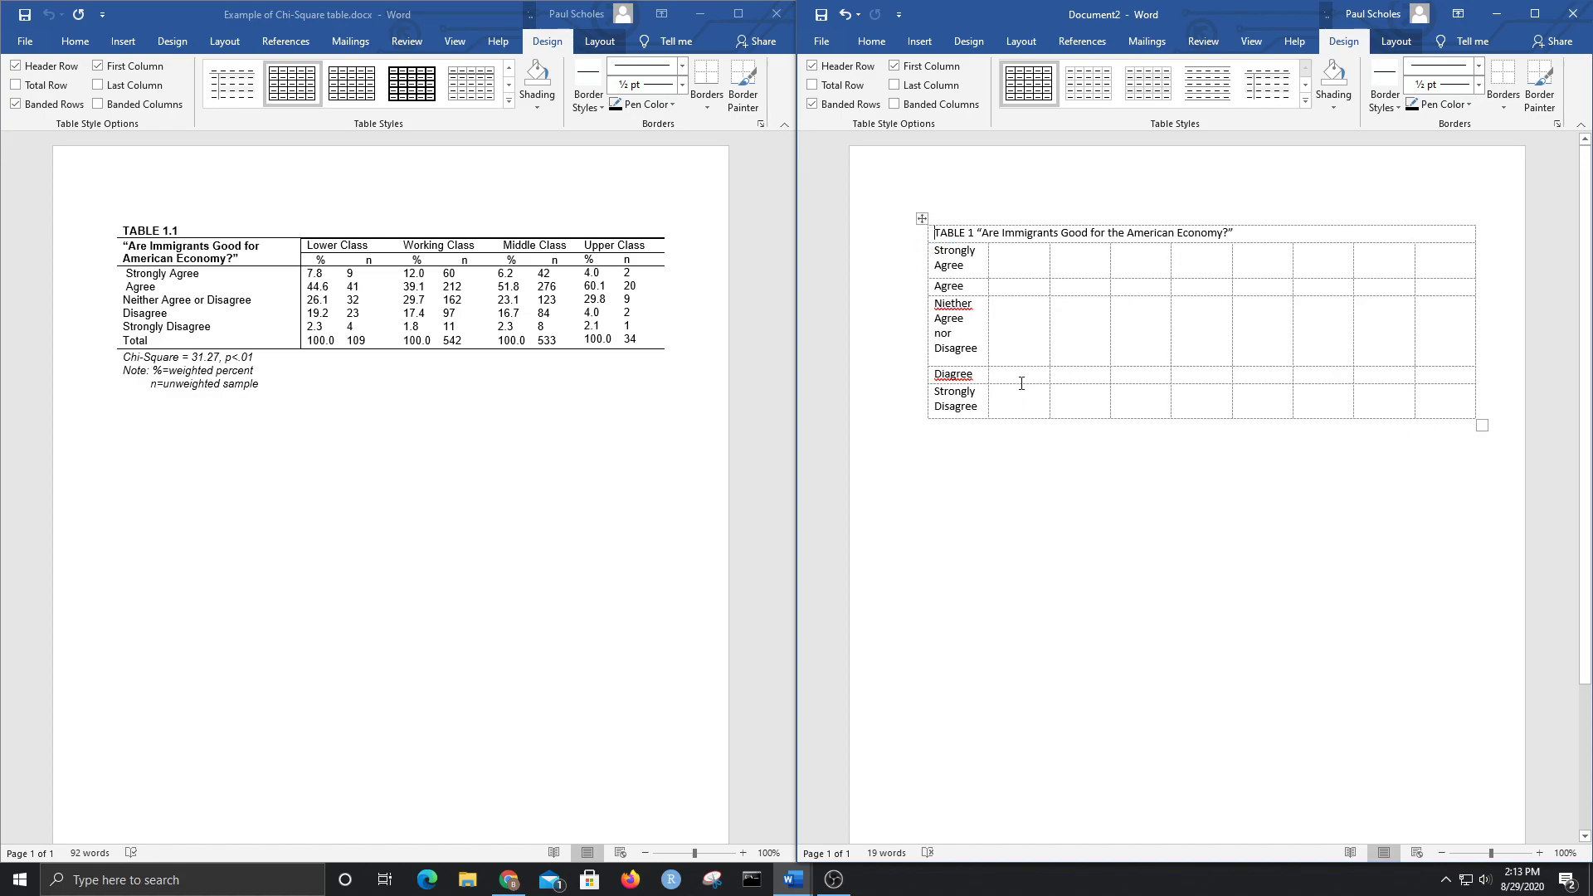
{"action": "left_click_drag", "start_coordinate": [1022, 365], "coordinate": [1023, 354]}
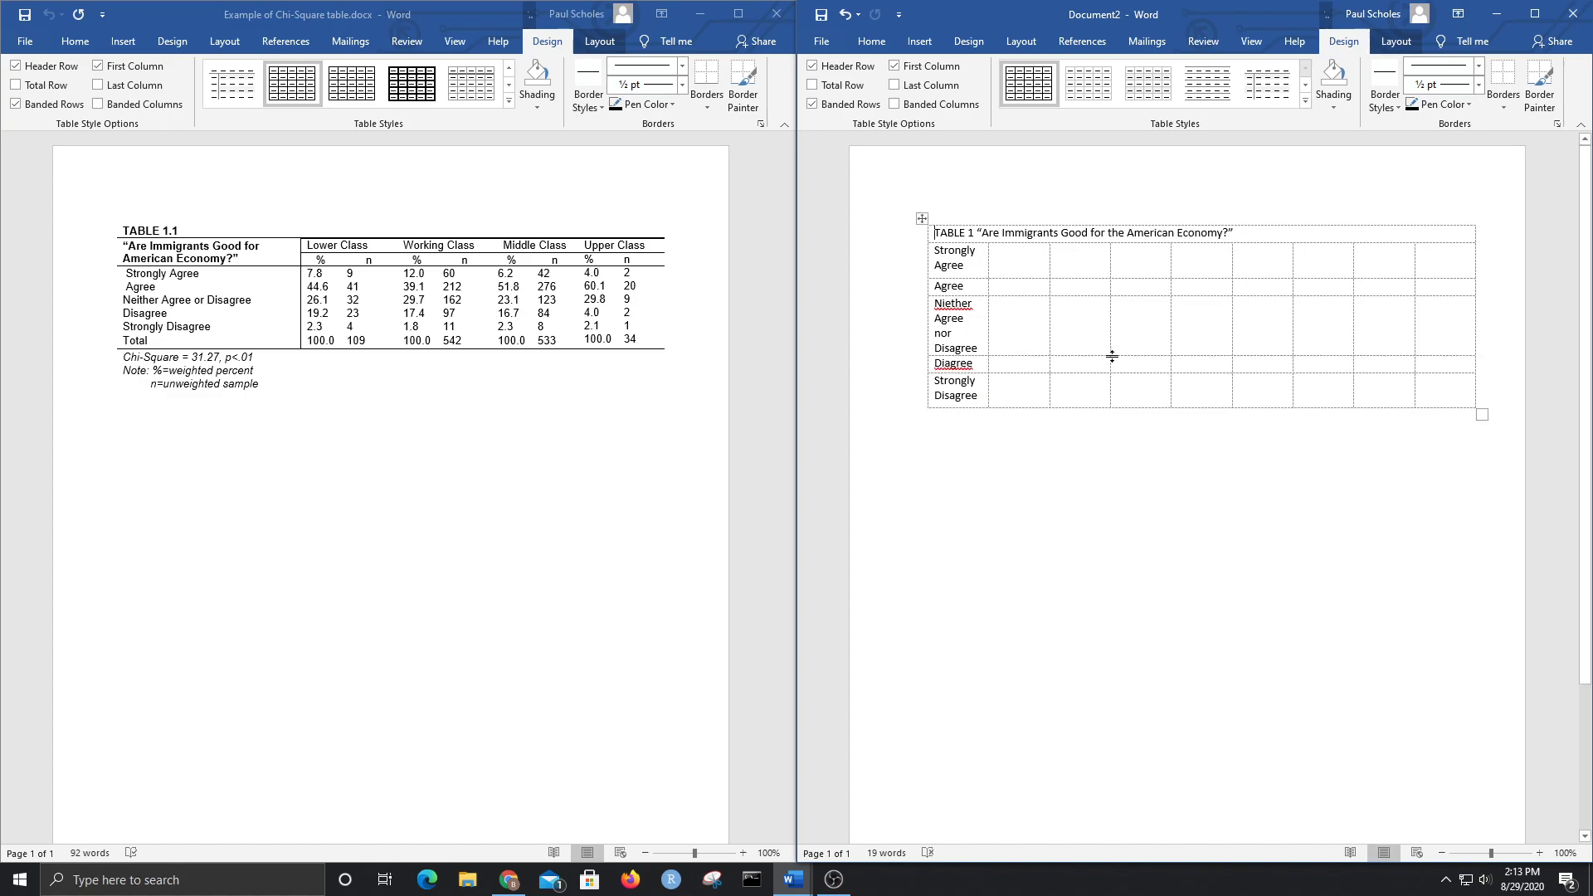
{"action": "mouse_move", "coordinate": [1110, 323]}
{"action": "left_mouse_down"}
{"action": "mouse_move", "coordinate": [1078, 320]}
{"action": "mouse_move", "coordinate": [1110, 321]}
{"action": "left_mouse_up"}
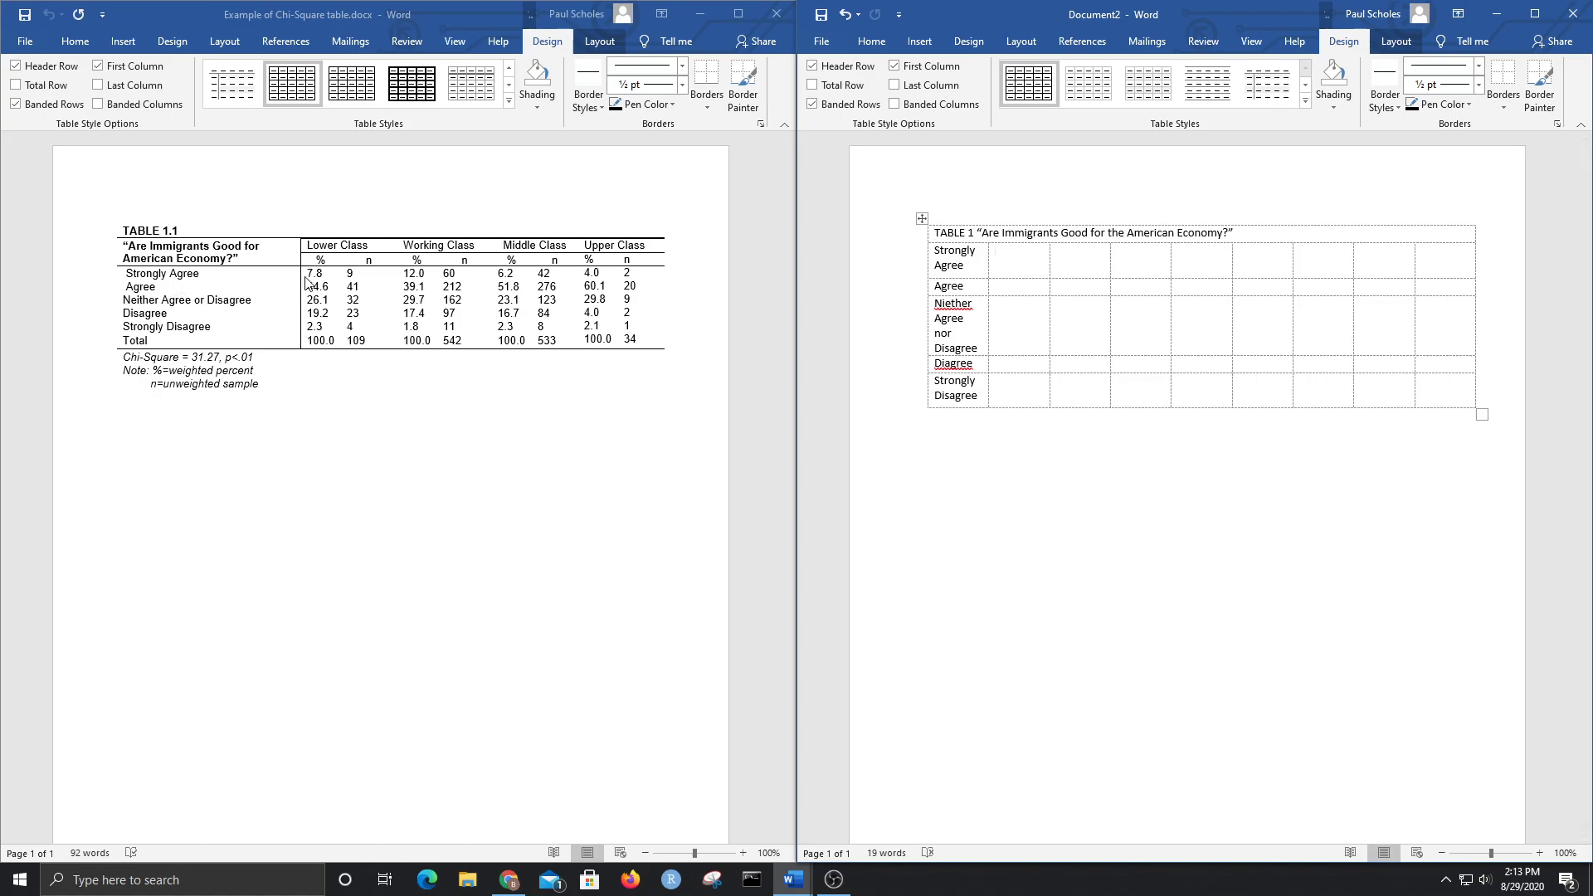
Step: Insert two empty rows between the title row and the Strongly Agree row
{"action": "right_click", "coordinate": [1020, 267]}
{"action": "left_click", "coordinate": [1226, 223]}
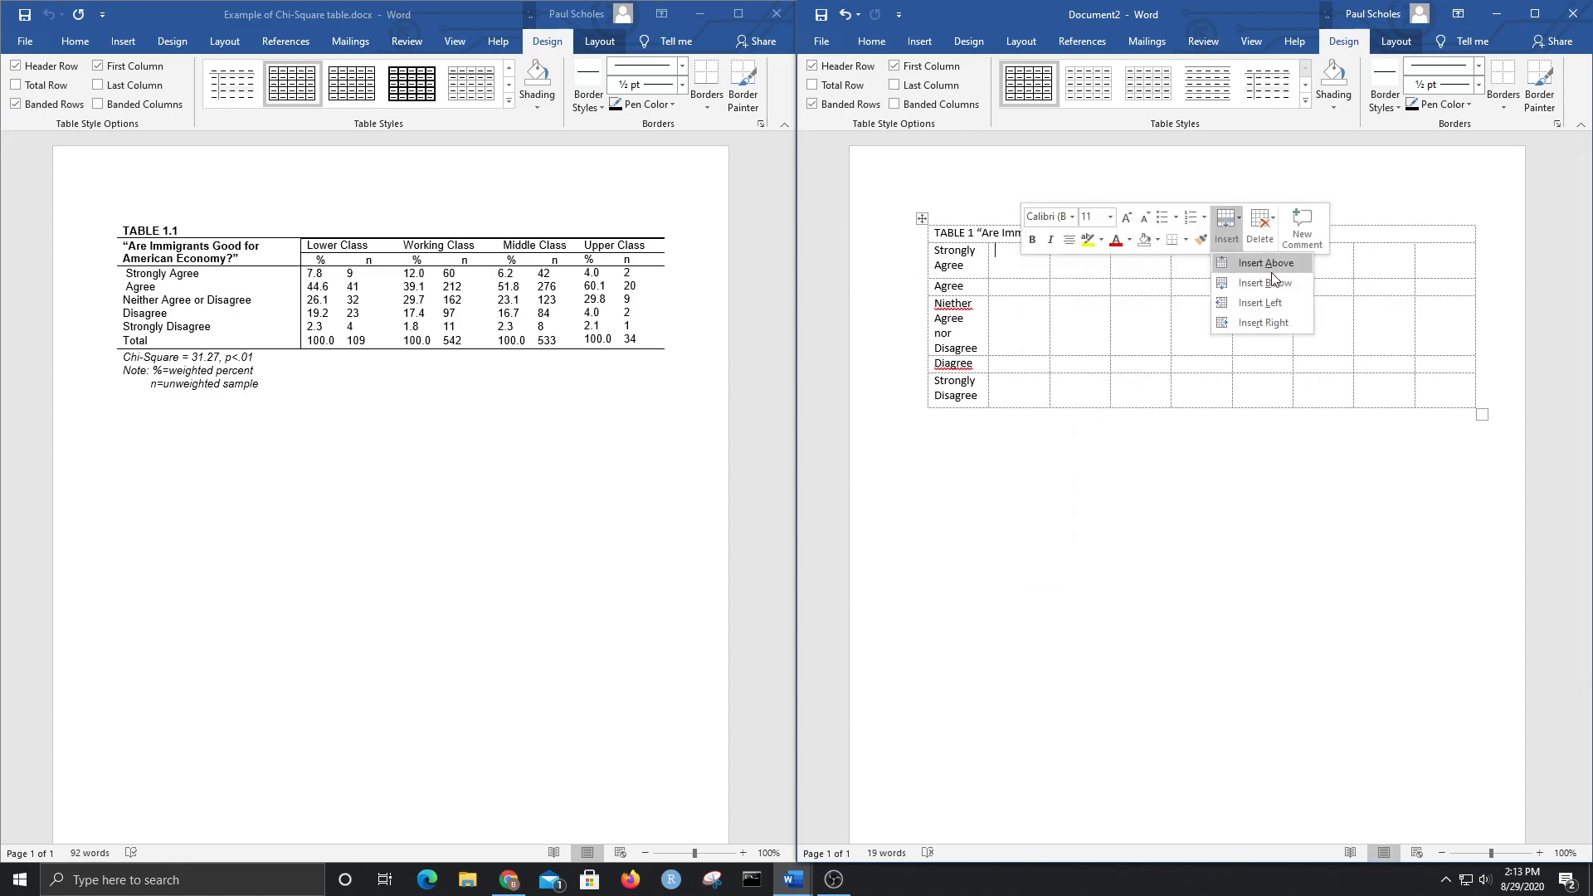
{"action": "left_click", "coordinate": [1281, 267]}
{"action": "left_click", "coordinate": [1012, 303]}
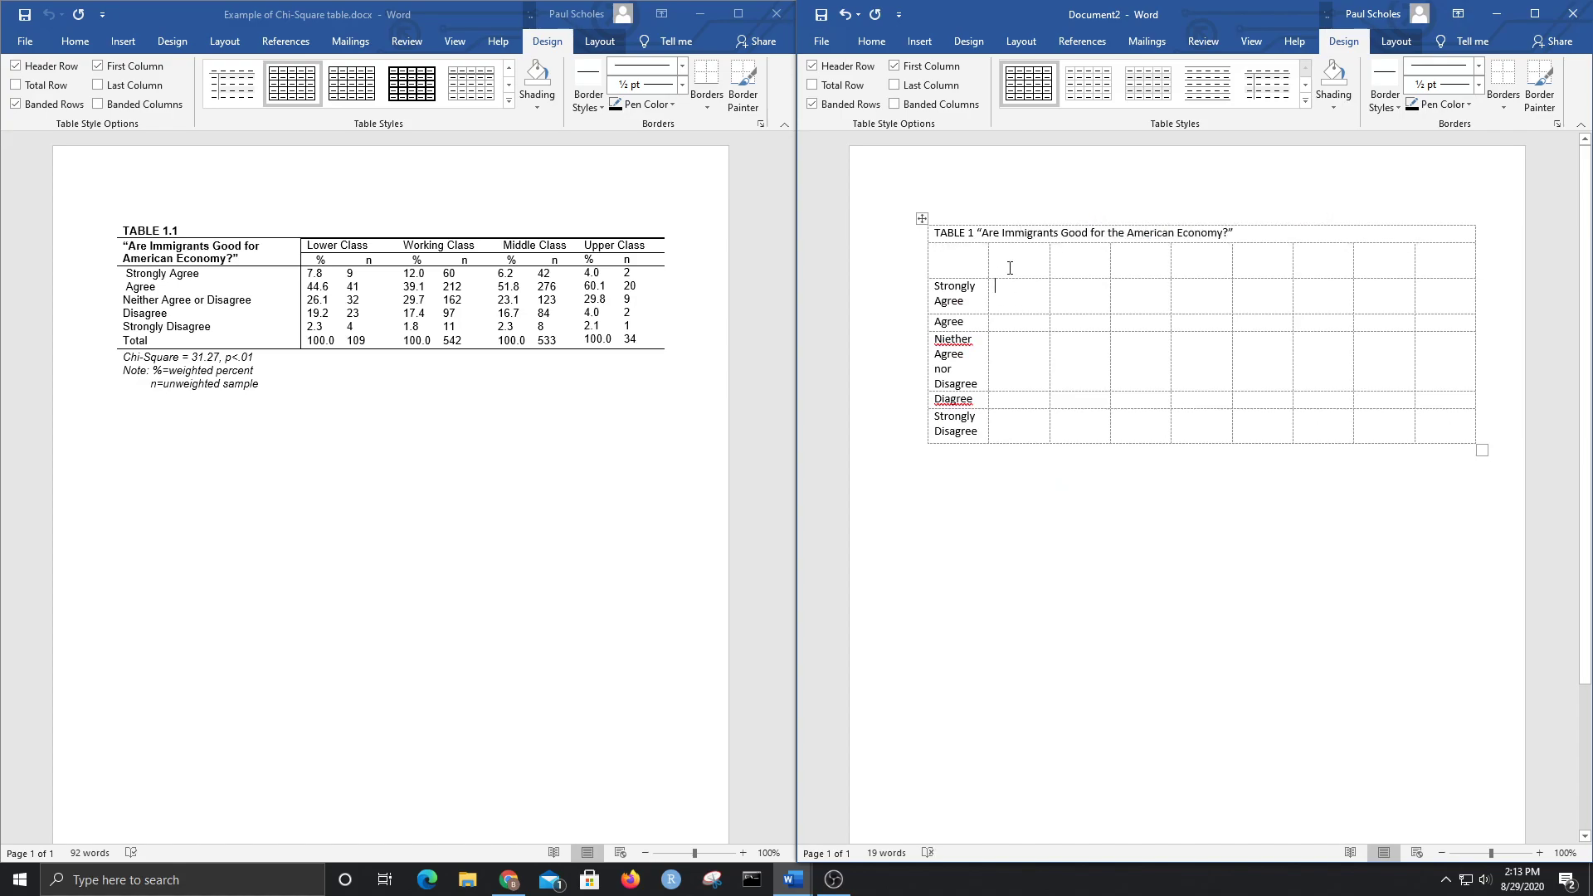
{"action": "left_click", "coordinate": [1042, 256]}
{"action": "right_click", "coordinate": [1023, 296]}
{"action": "left_click", "coordinate": [1230, 253]}
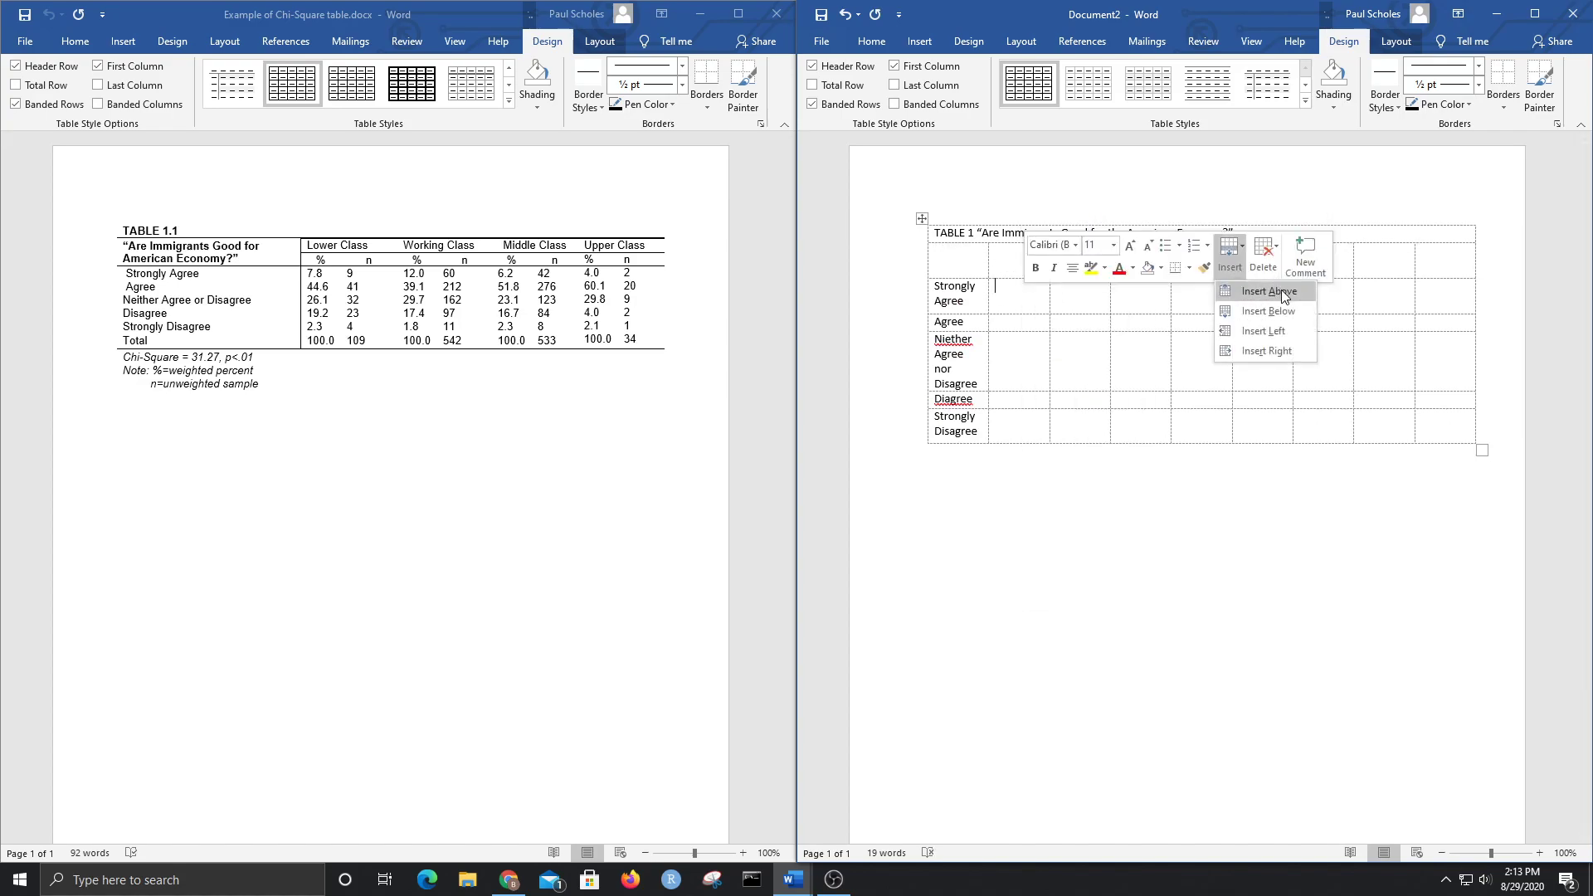
{"action": "left_click", "coordinate": [1282, 292]}
Step: Enter the headings Lower Class, Working Class, Middle Class and Upper Class in every second cell of the row under the title
{"action": "left_click", "coordinate": [1031, 261]}
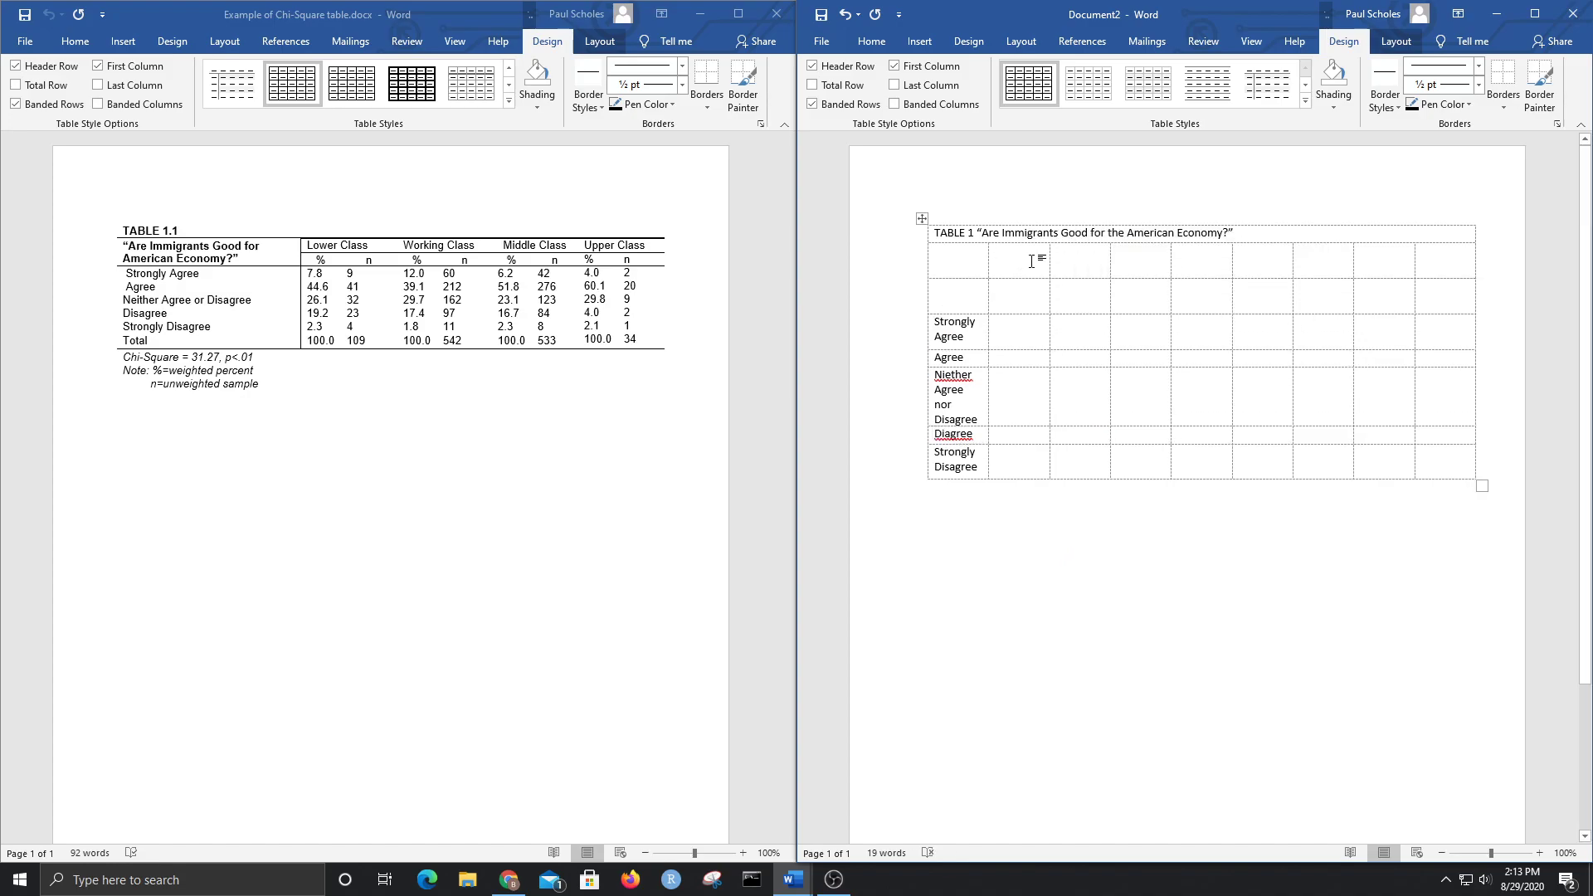
{"action": "type", "text": "Lower Class"}
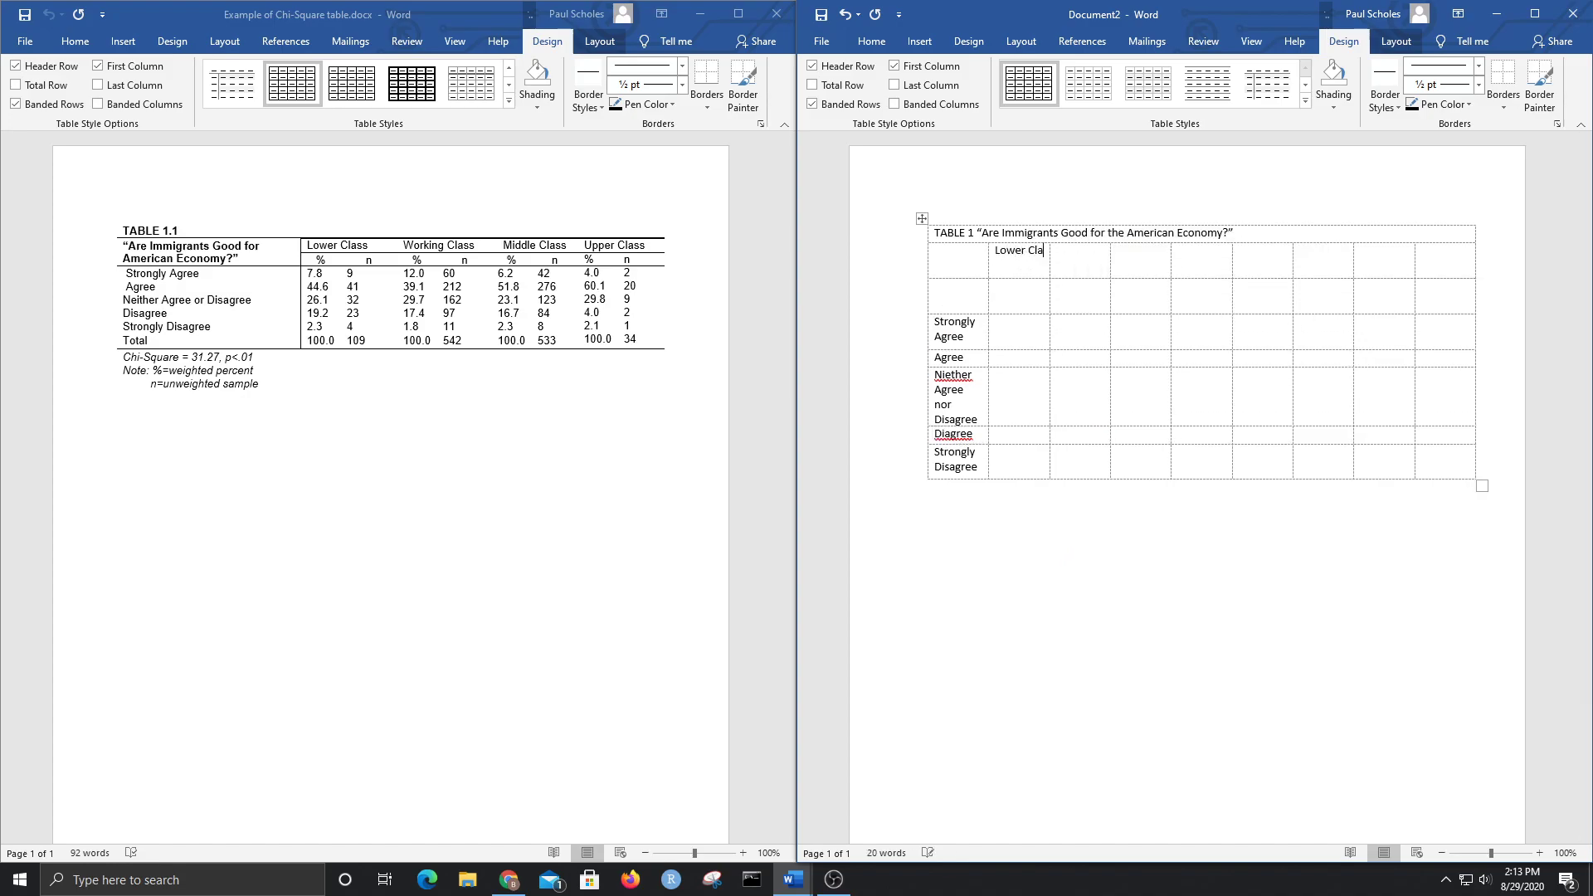
{"action": "key", "text": "BackSpace"}
{"action": "key", "text": "BackSpace"}
{"action": "type", "text": "Middle Class"}
{"action": "double_click", "coordinate": [1134, 249]}
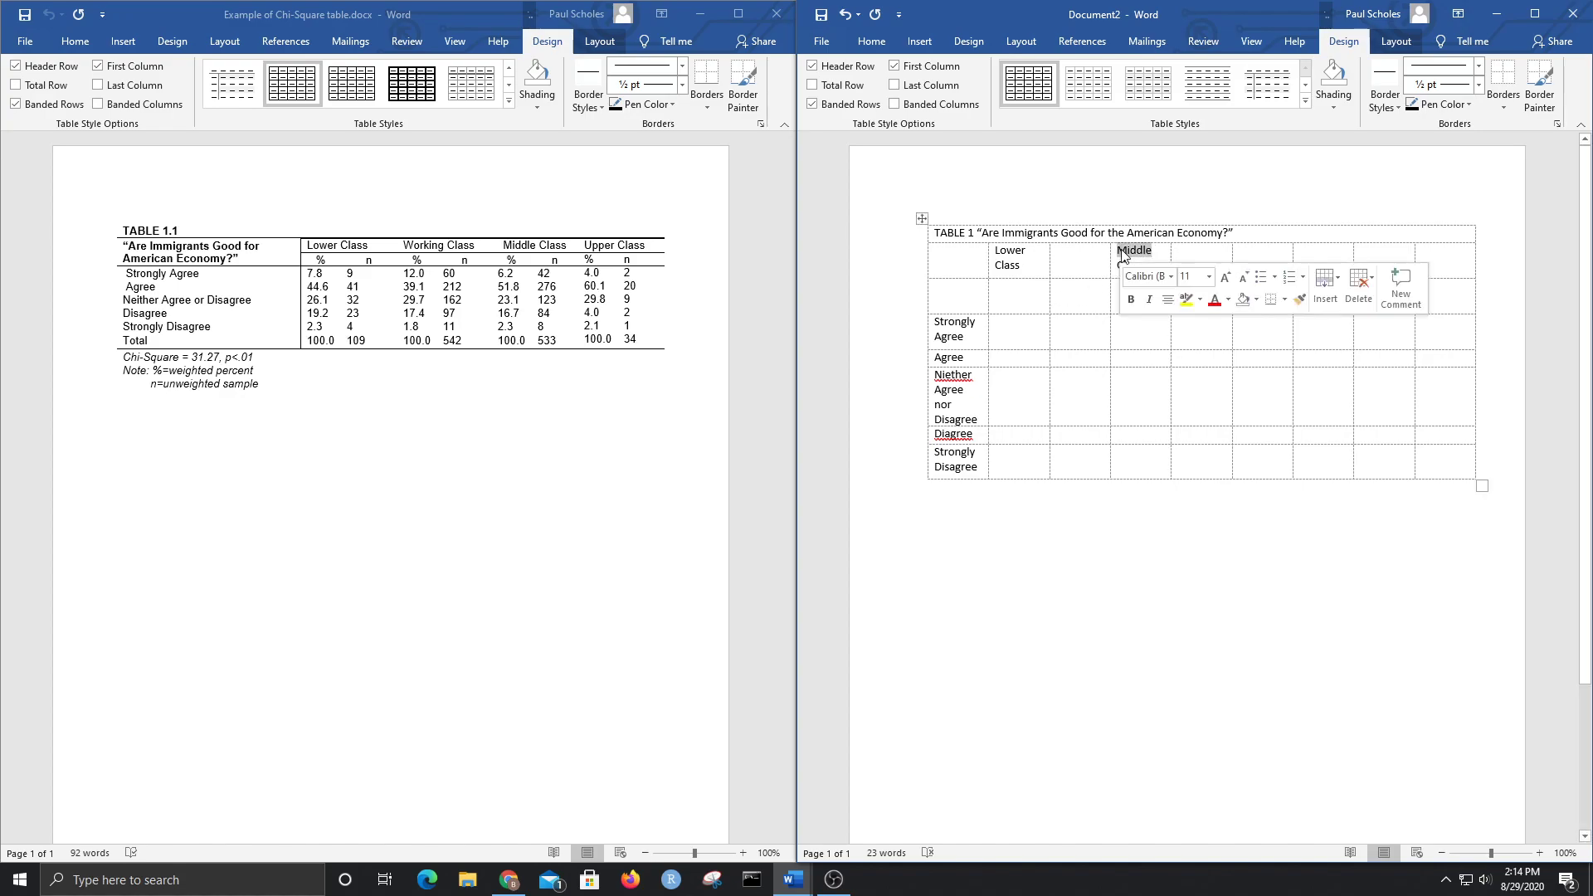
{"action": "type", "text": "Working Class "}
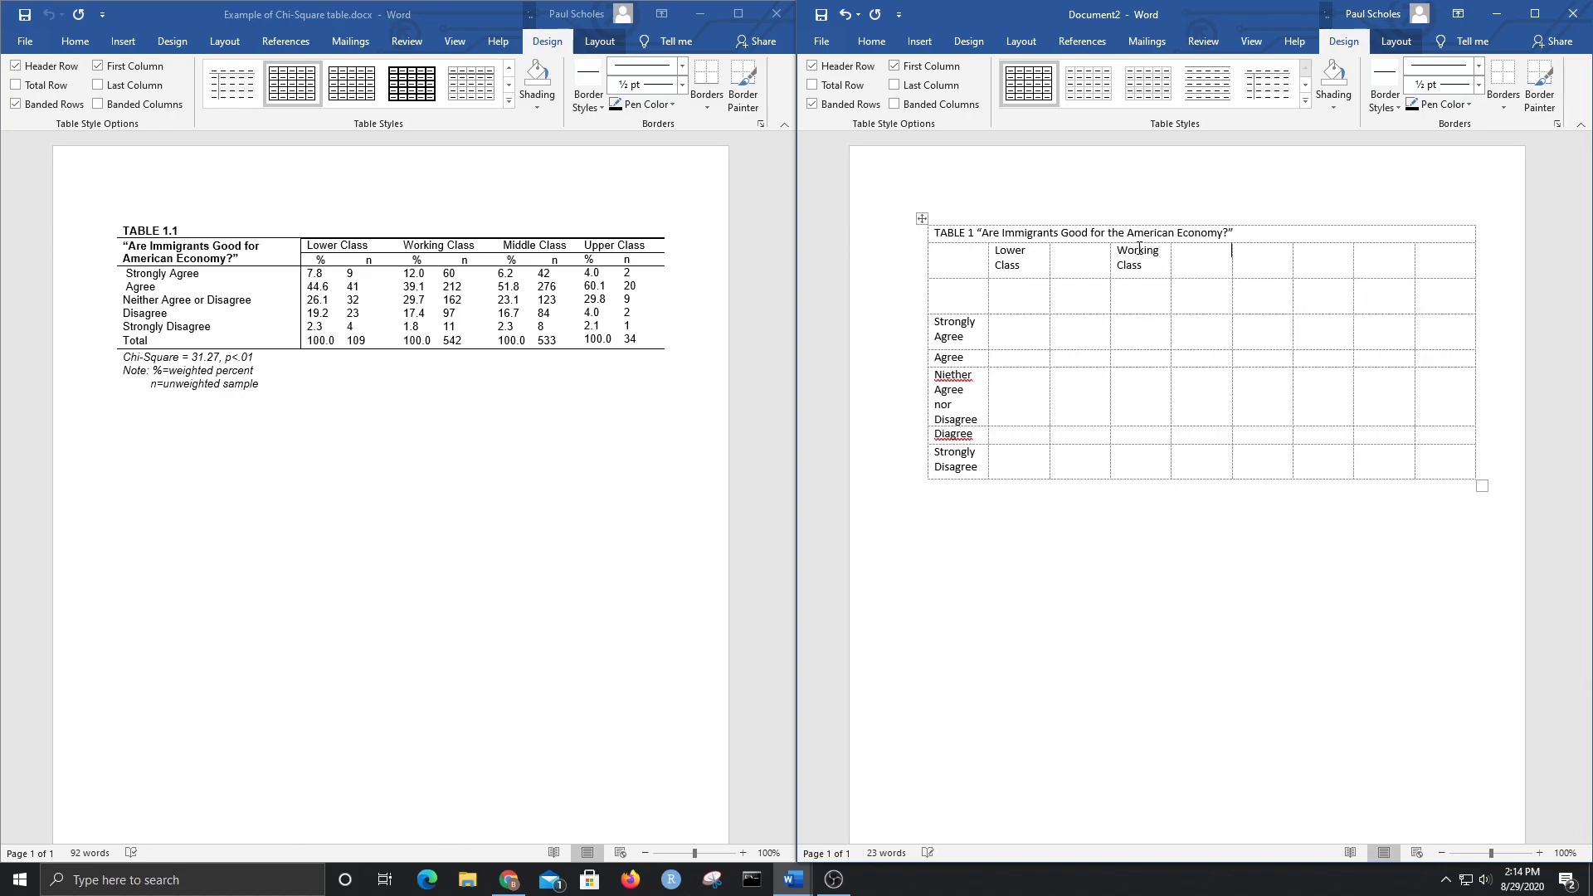
{"action": "type", "text": "Middle Class "}
{"action": "type", "text": "Upper Class"}
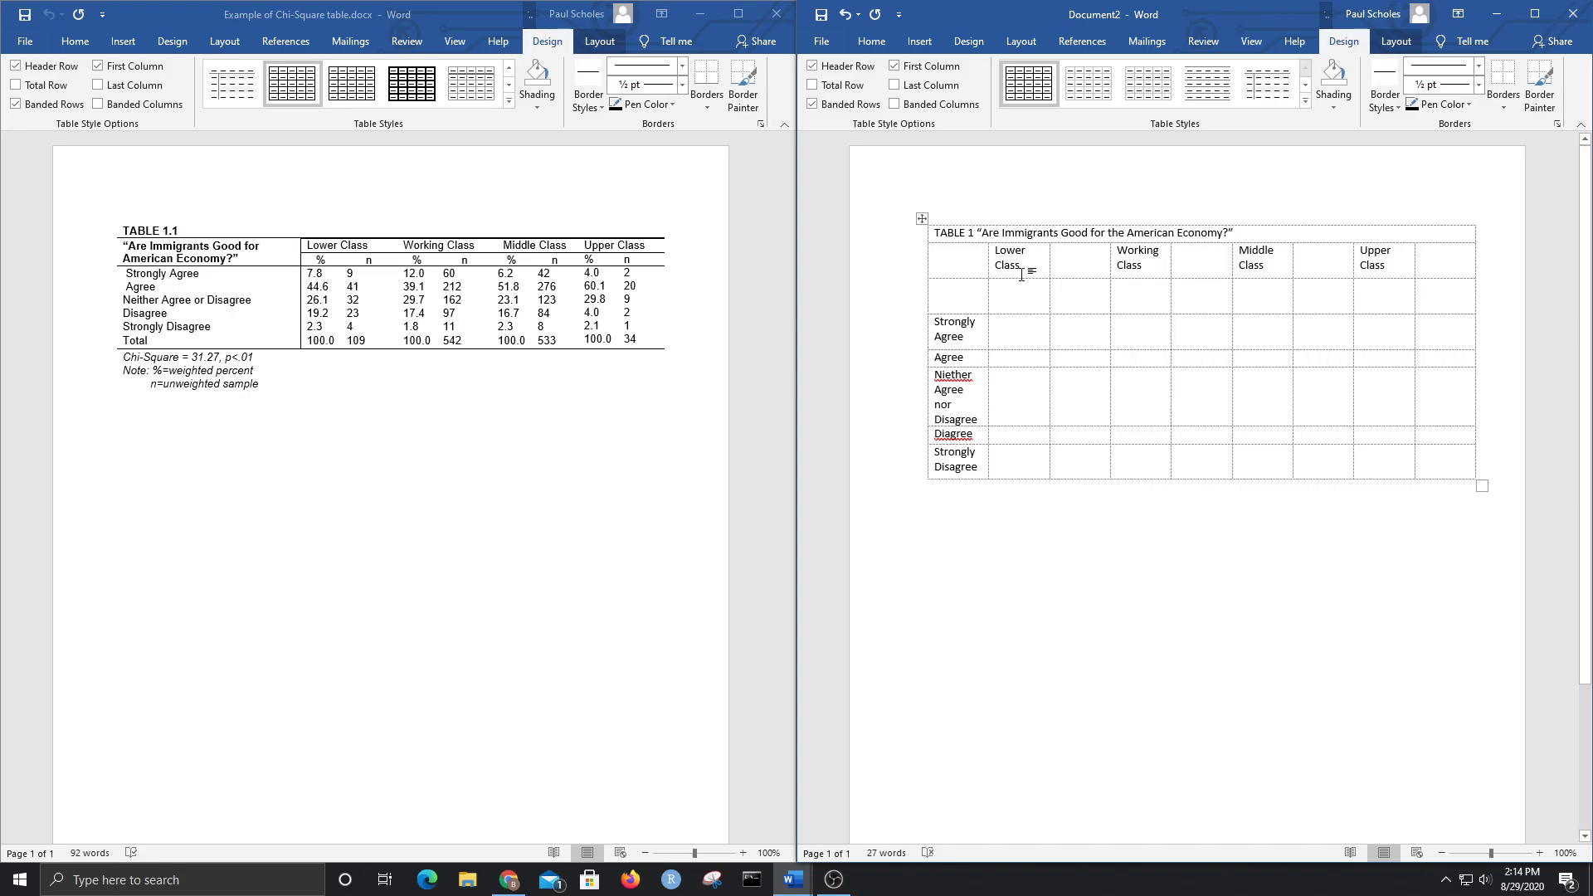
Step: Merge each of the four class heading cells with the empty cell beside it
{"action": "left_click_drag", "start_coordinate": [1035, 270], "coordinate": [1062, 270]}
{"action": "right_click", "coordinate": [1062, 271]}
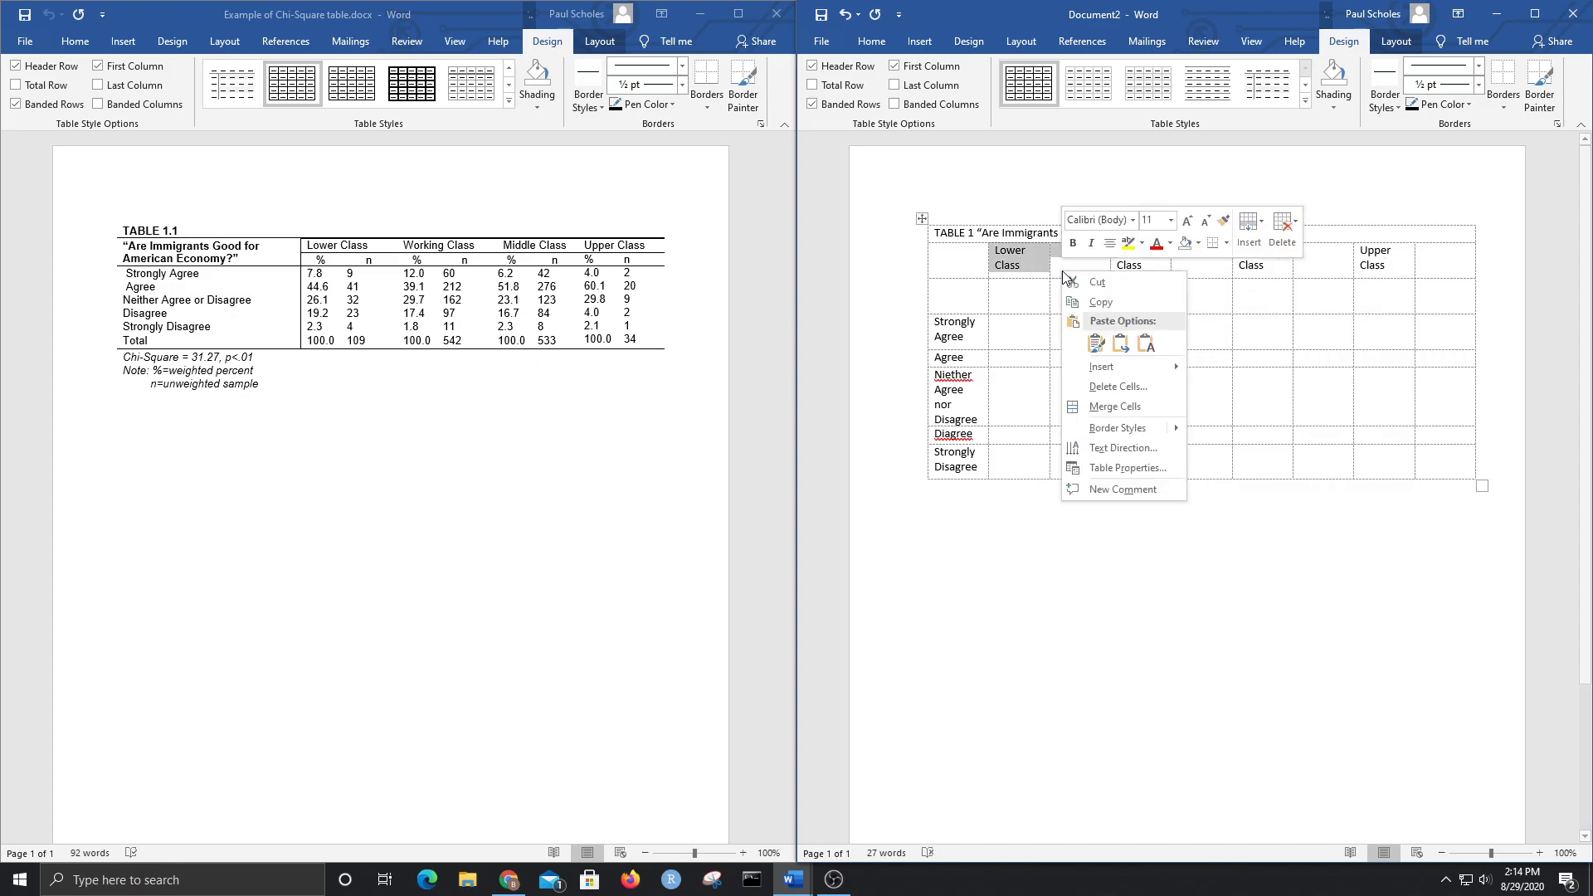
{"action": "left_click", "coordinate": [1133, 391]}
{"action": "left_click_drag", "start_coordinate": [1168, 276], "coordinate": [1120, 271]}
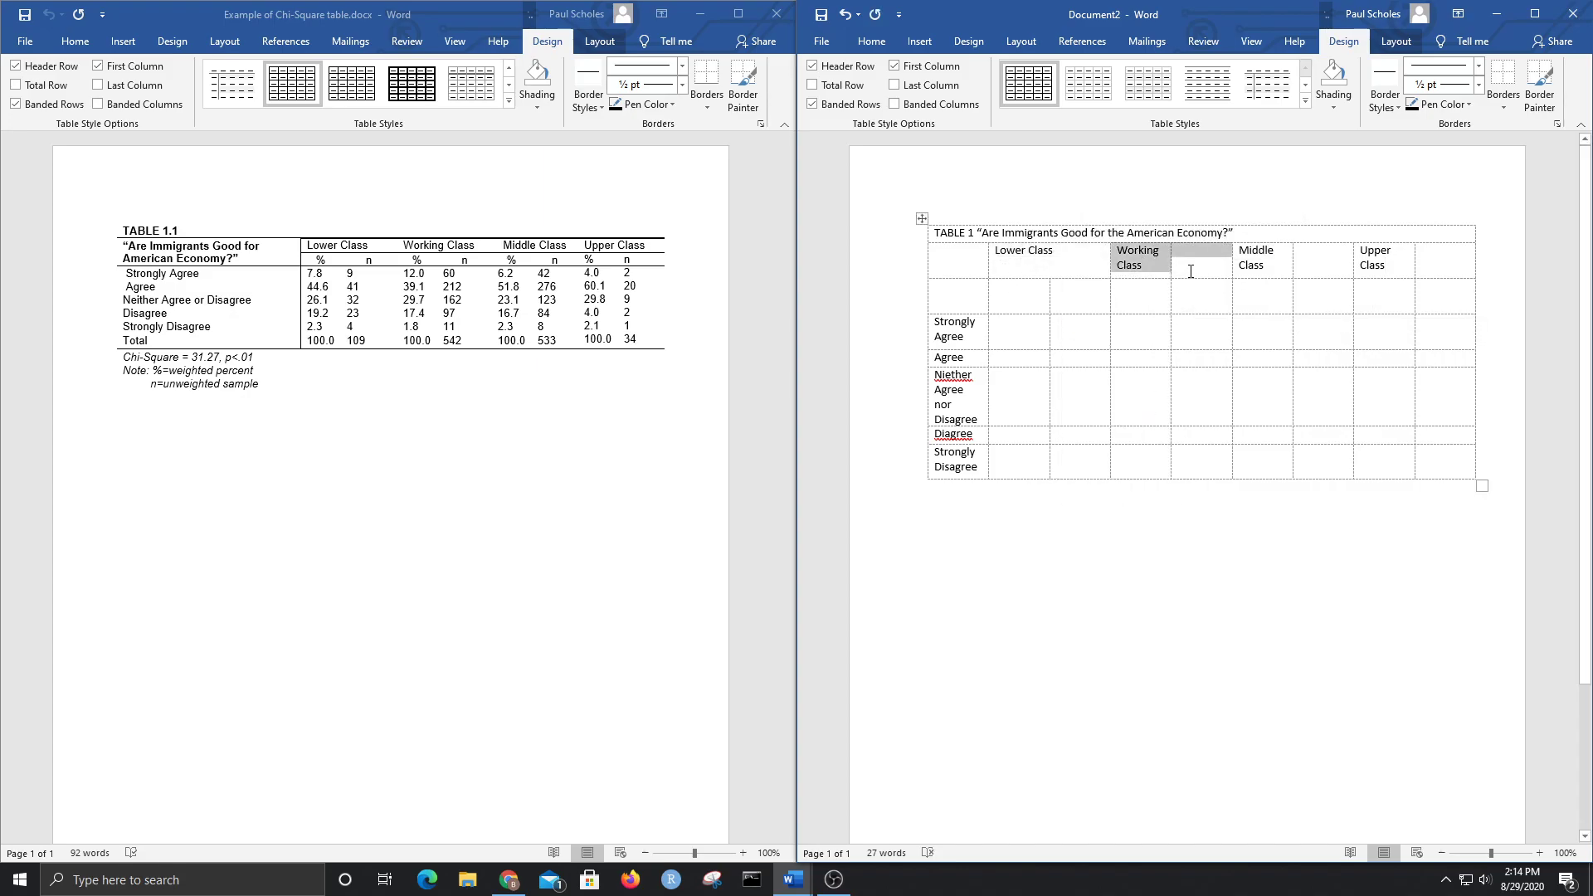
{"action": "right_click", "coordinate": [1191, 274]}
{"action": "left_click", "coordinate": [1243, 406]}
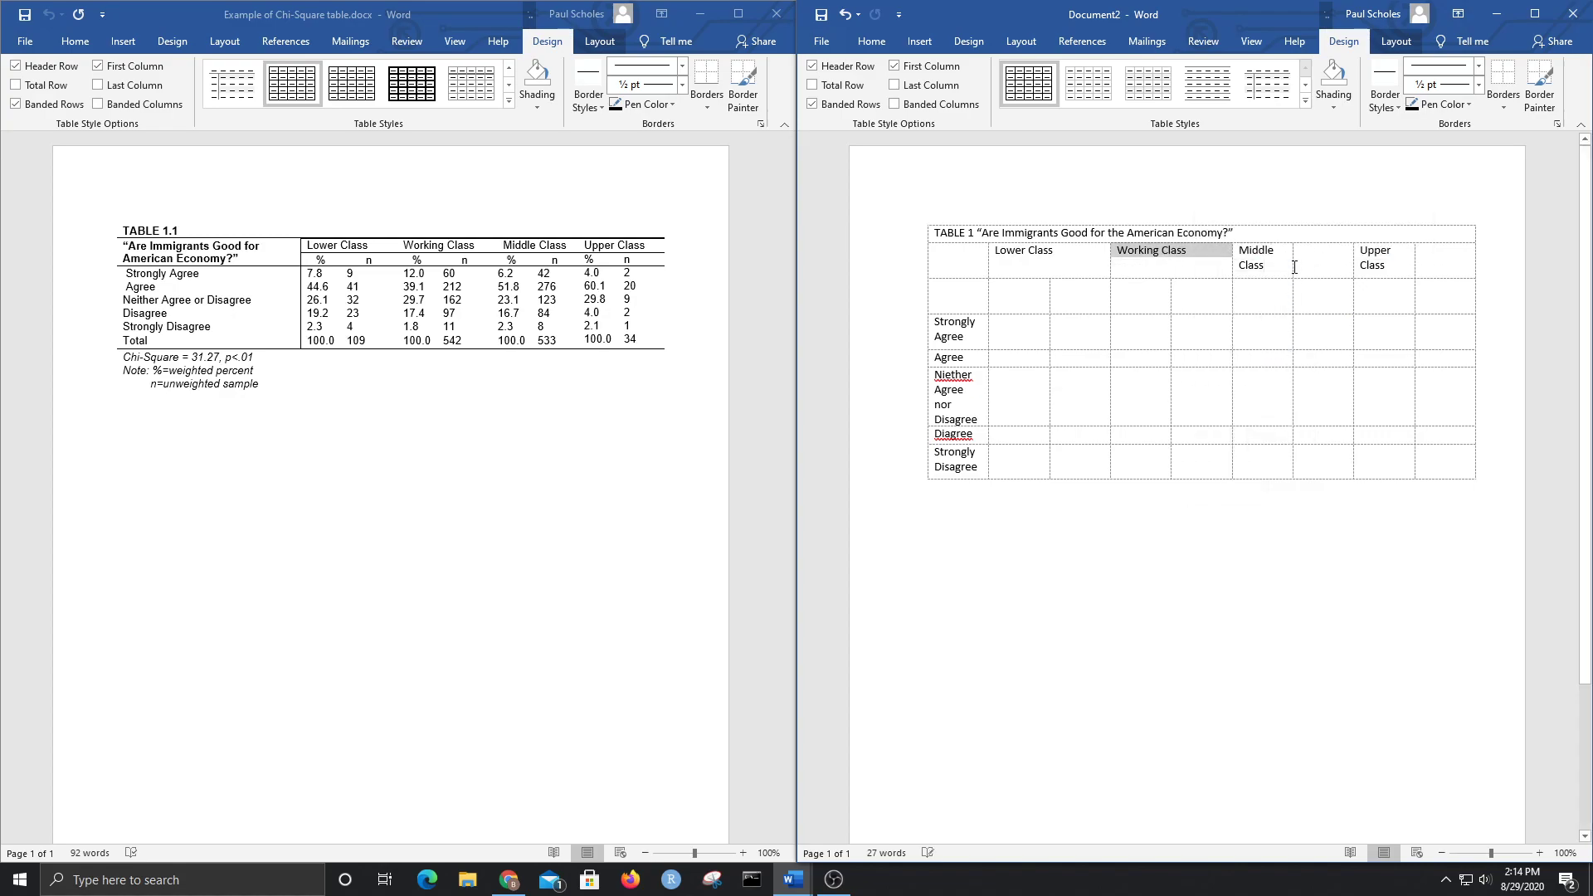
{"action": "left_click_drag", "start_coordinate": [1261, 268], "coordinate": [1308, 267]}
{"action": "right_click", "coordinate": [1309, 267]}
{"action": "left_click", "coordinate": [1331, 402]}
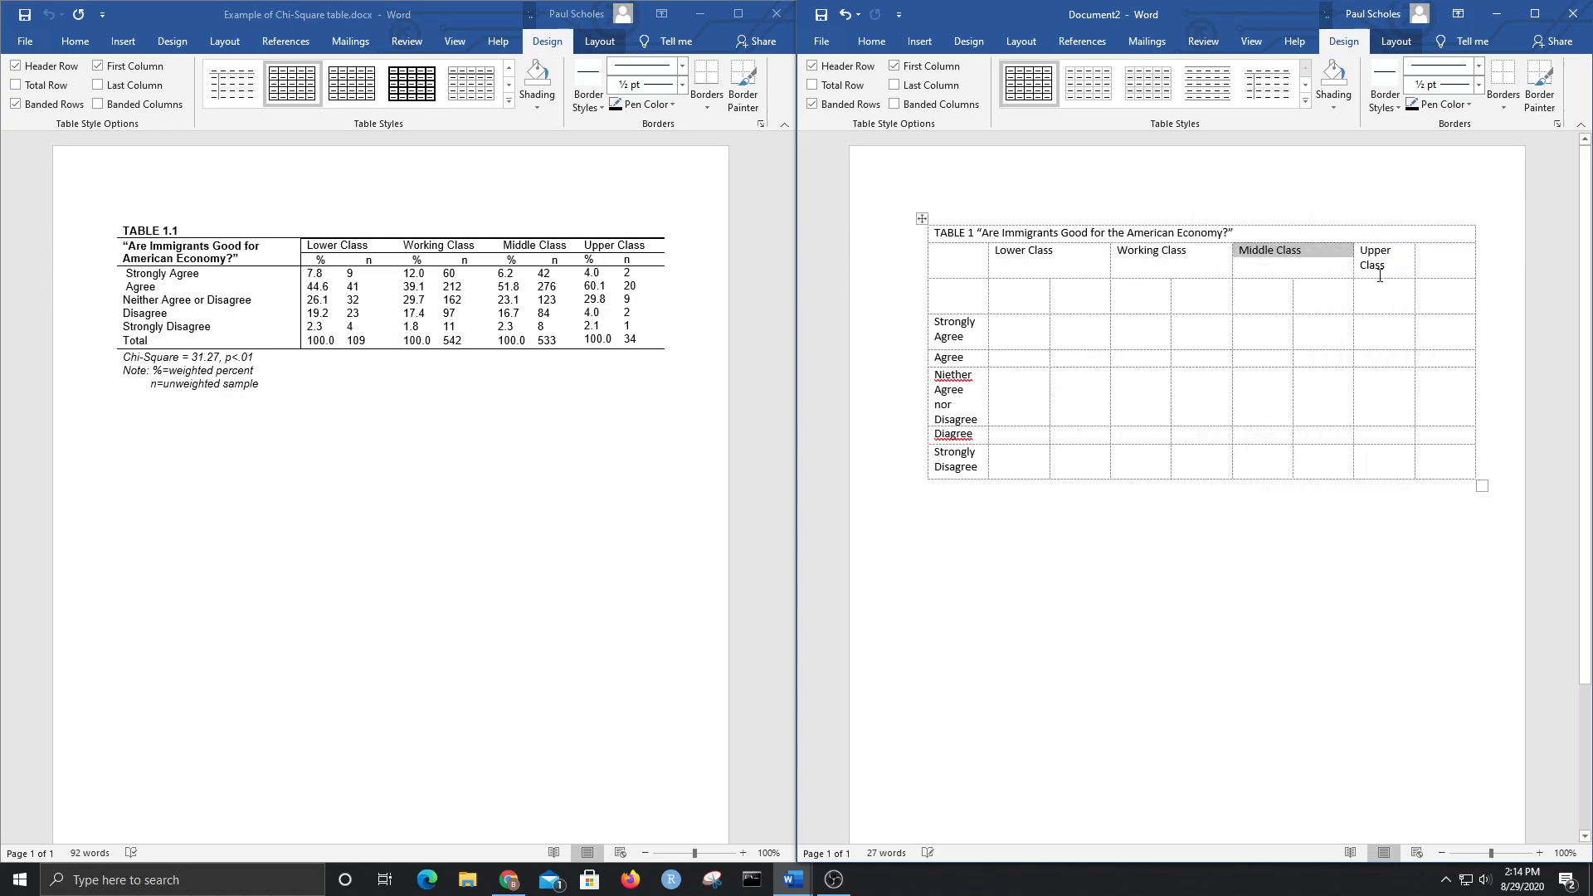
{"action": "left_click_drag", "start_coordinate": [1417, 268], "coordinate": [1433, 263]}
{"action": "right_click", "coordinate": [1433, 263]}
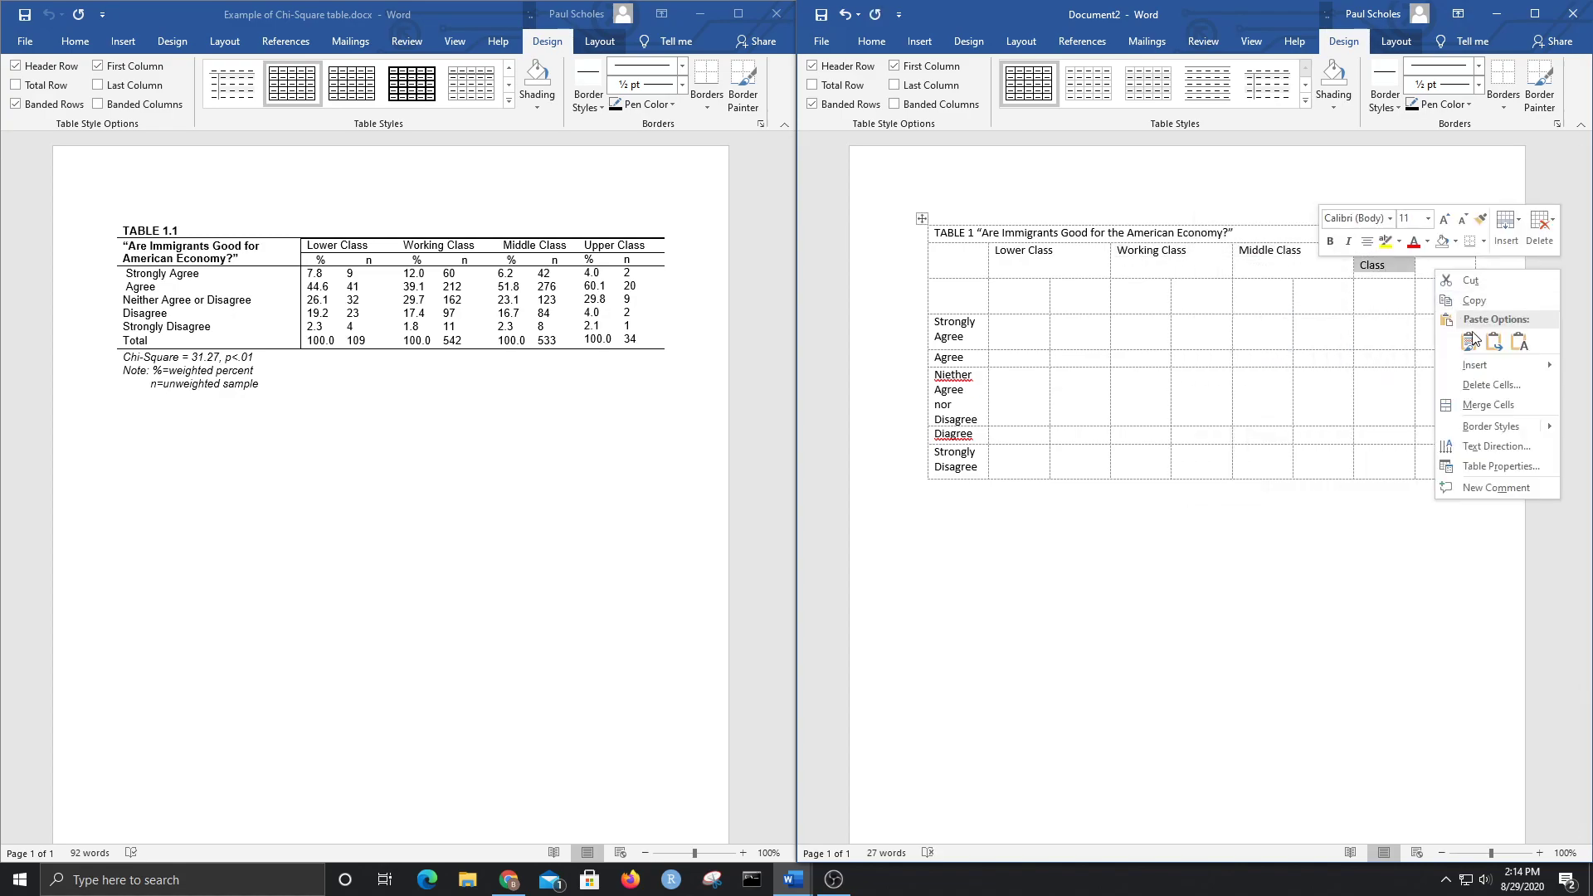
{"action": "left_click", "coordinate": [1510, 410]}
Step: Fill the row under the class headings with N and % alternately, one pair per class
{"action": "left_click", "coordinate": [1028, 304]}
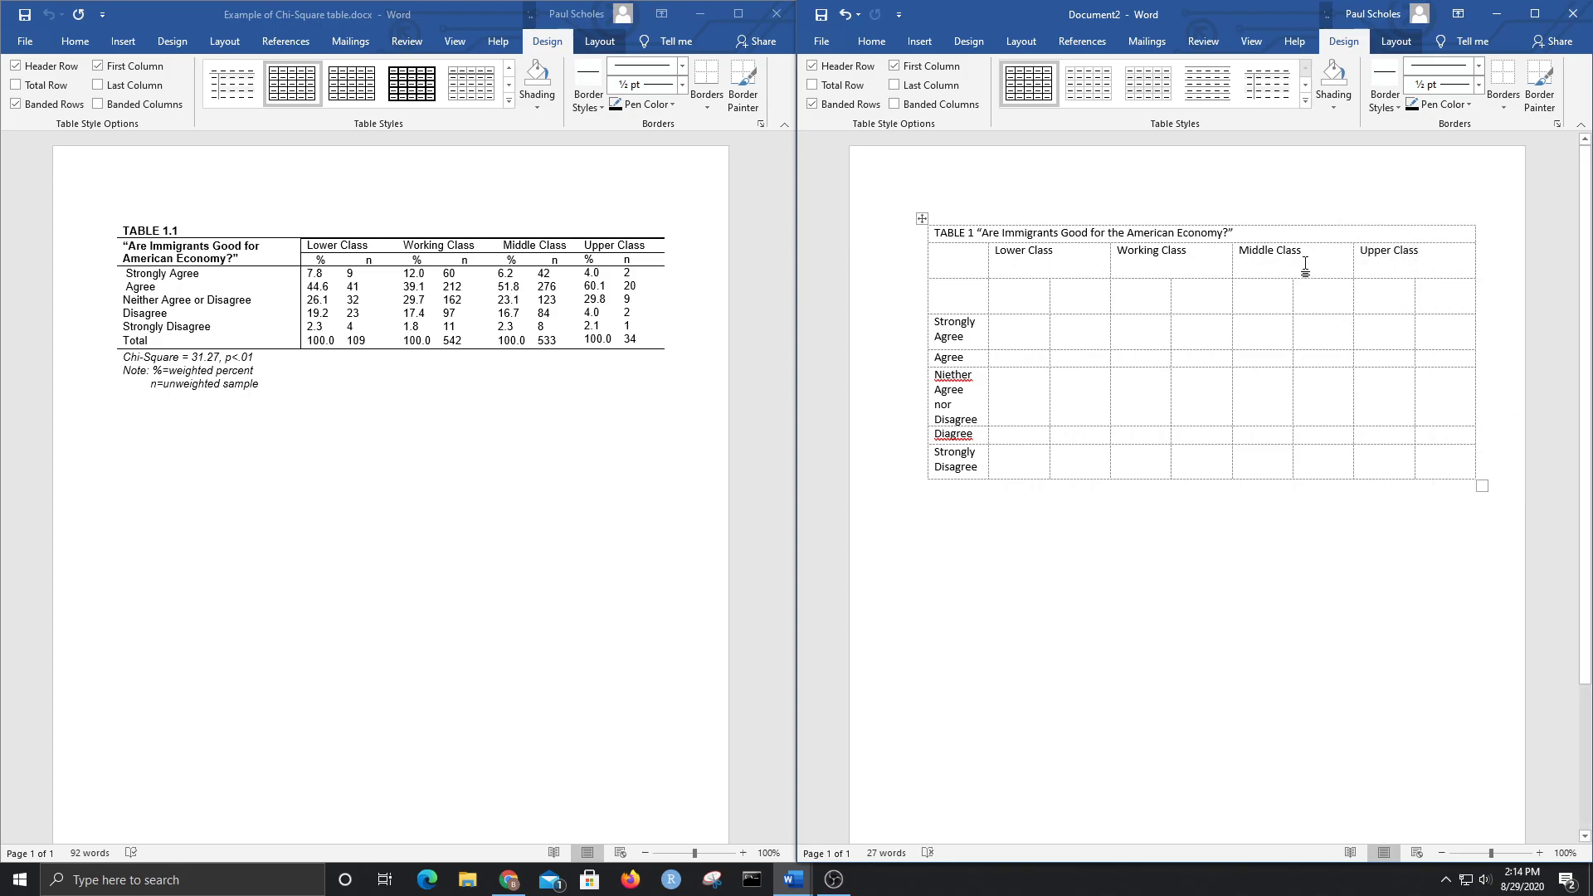
{"action": "type", "text": "N"}
{"action": "key", "text": "Tab"}
{"action": "type", "text": "%"}
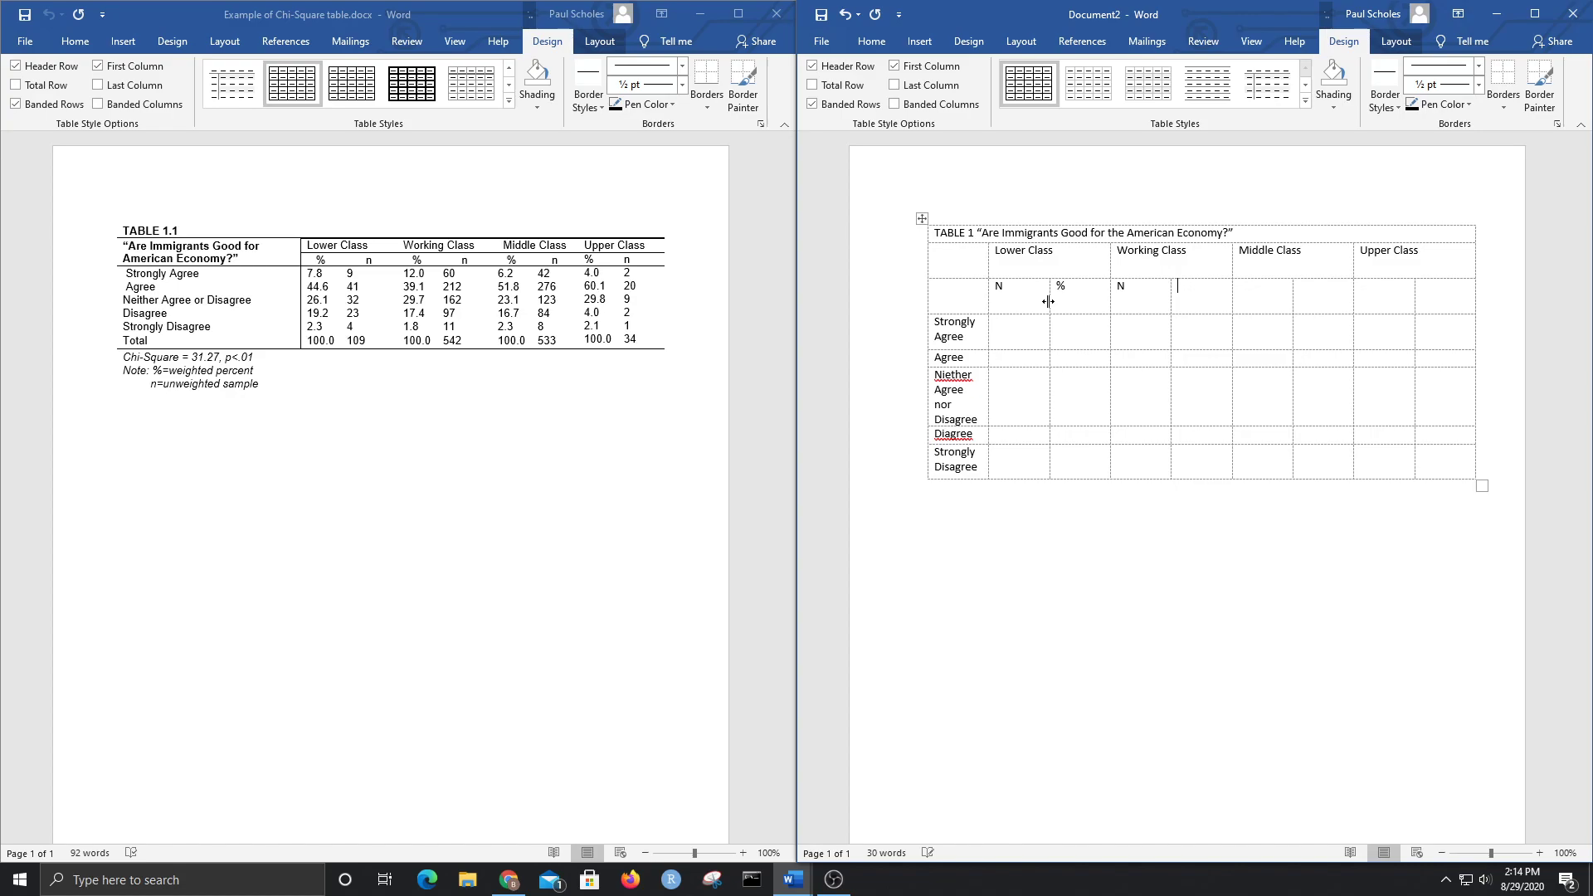
{"action": "type", "text": "%"}
{"action": "type", "text": "N"}
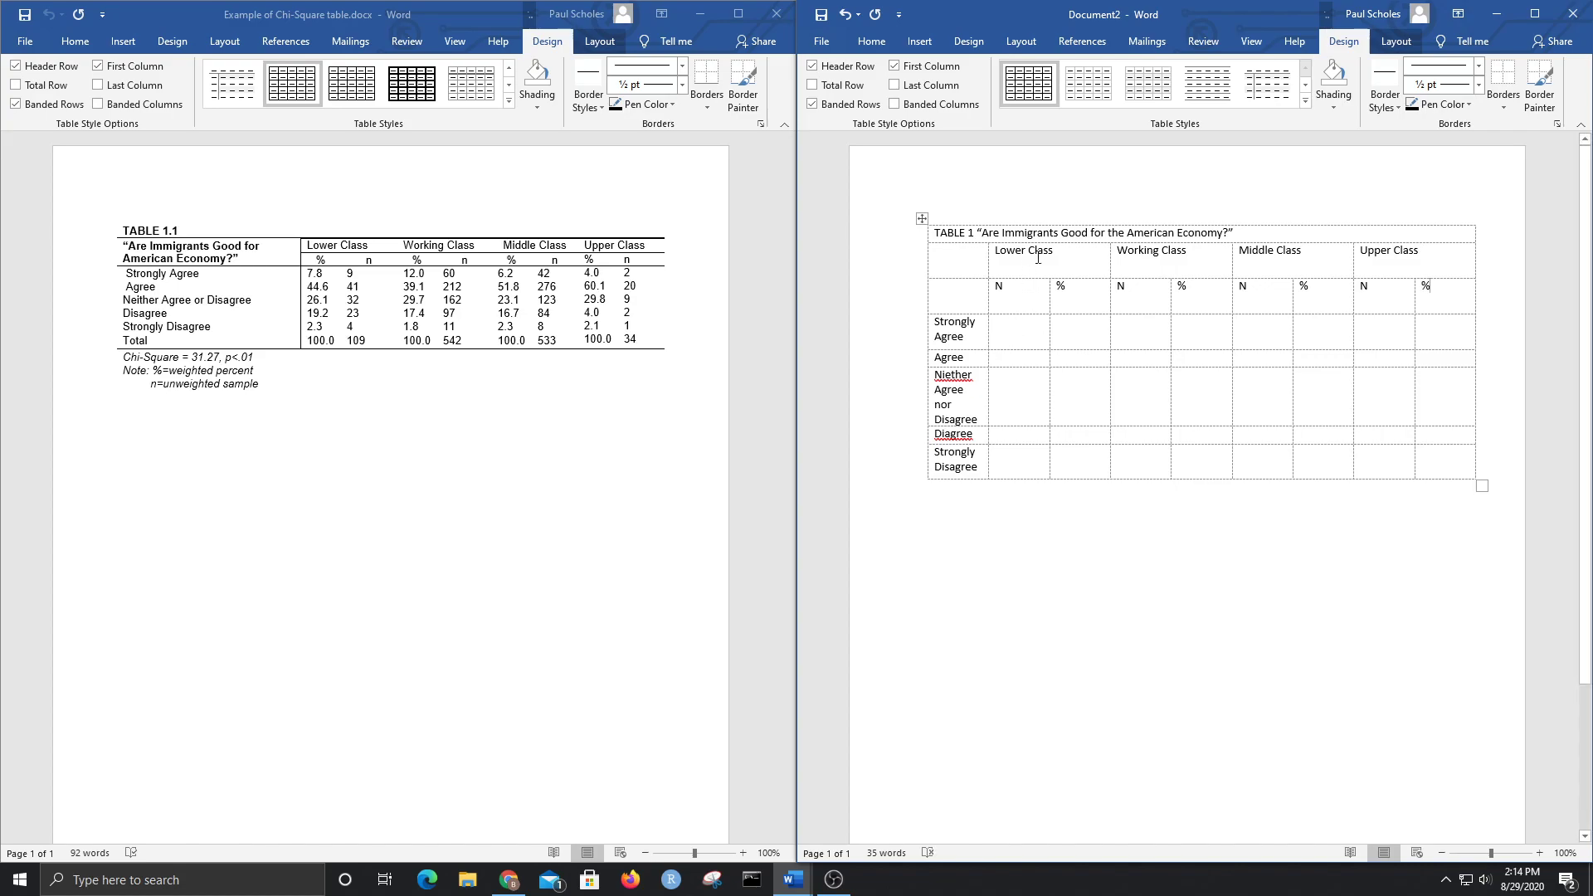
Step: Apply a top border and a bottom border to the table's title row
{"action": "left_click", "coordinate": [1265, 233]}
{"action": "left_click_drag", "start_coordinate": [976, 237], "coordinate": [1474, 234]}
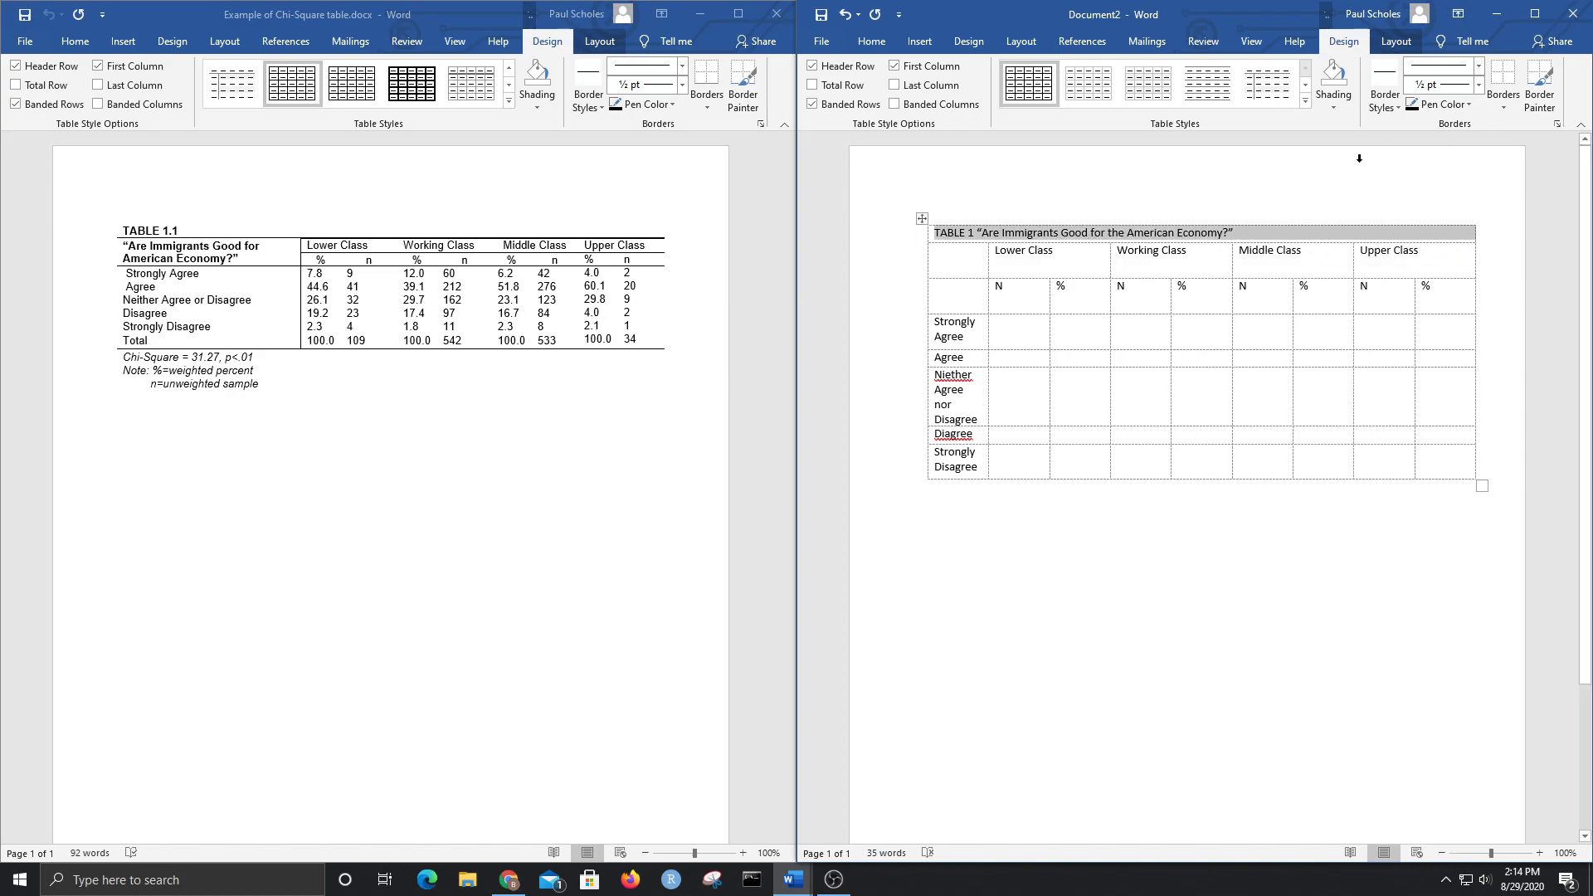
{"action": "left_click", "coordinate": [1506, 107]}
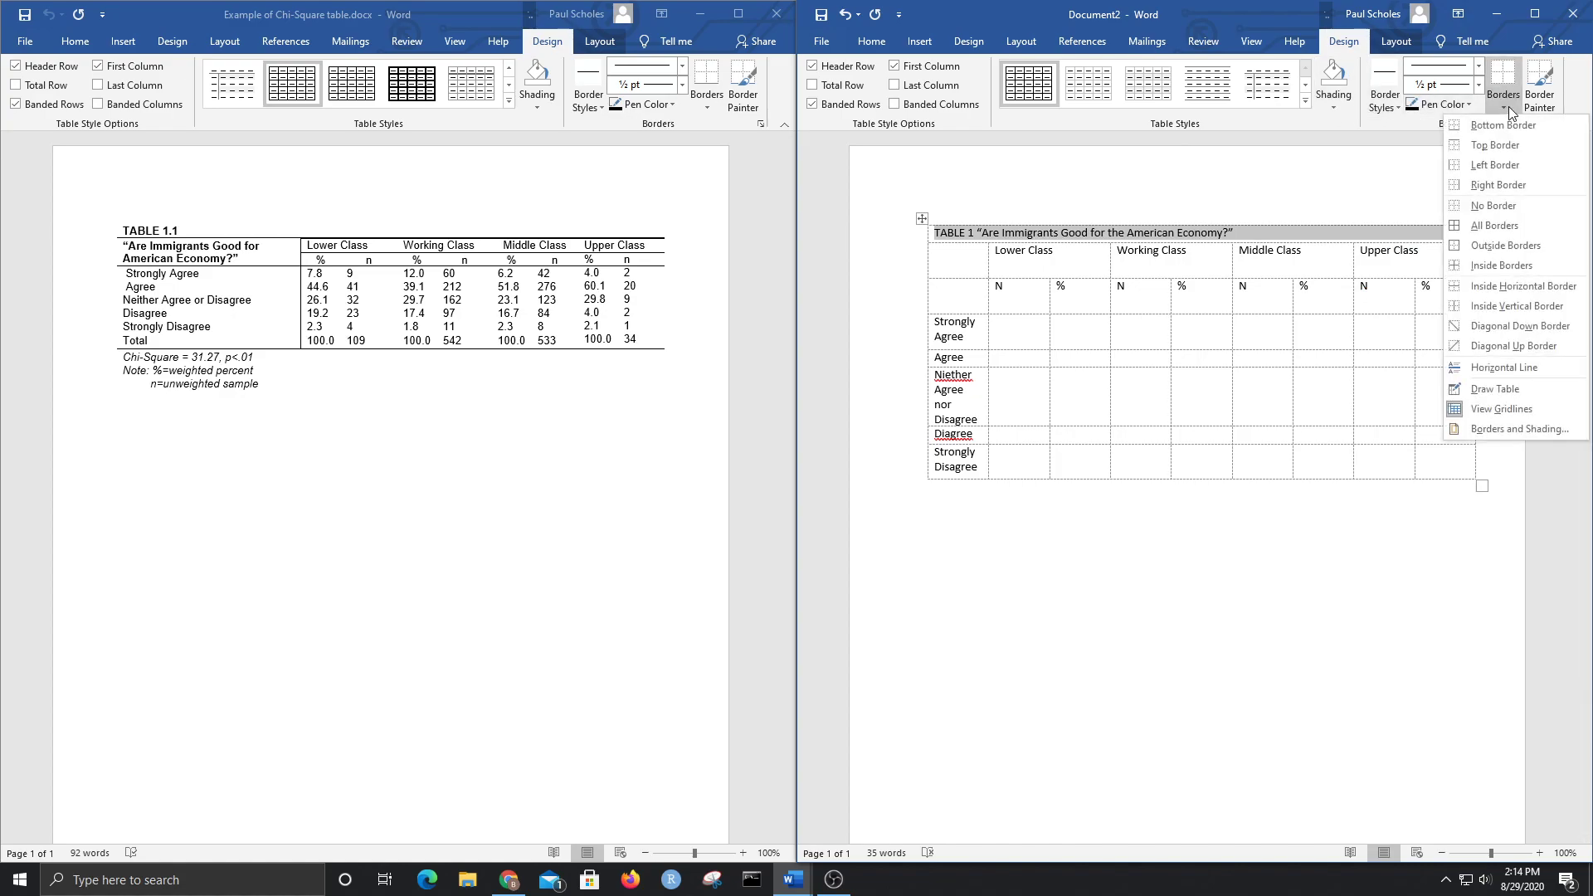
{"action": "left_click", "coordinate": [1503, 146]}
{"action": "left_click", "coordinate": [1502, 108]}
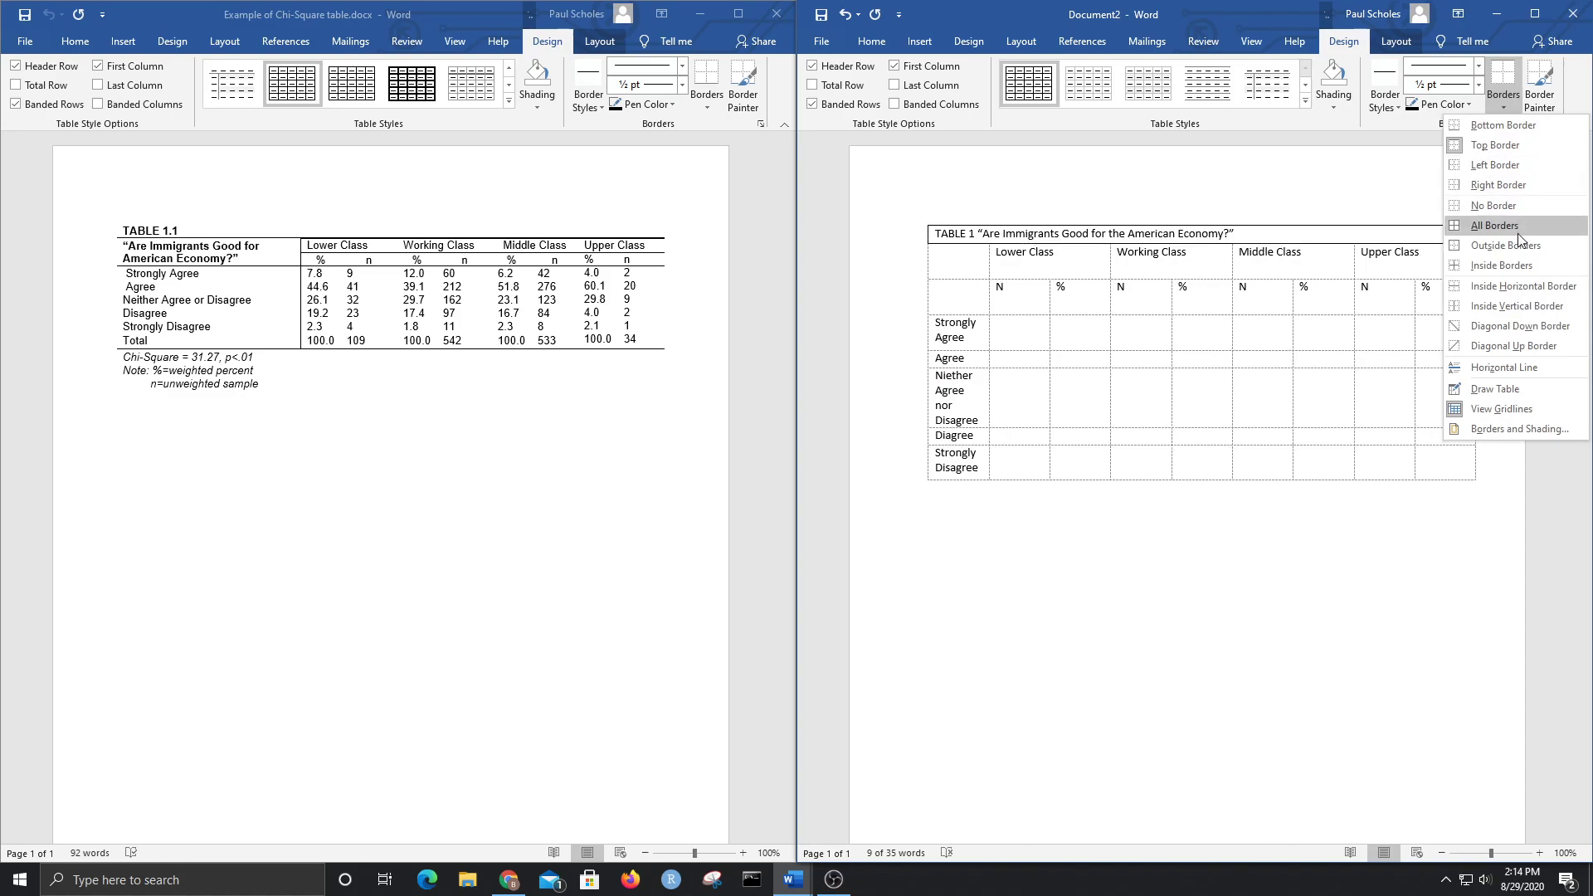
{"action": "left_click", "coordinate": [1518, 127]}
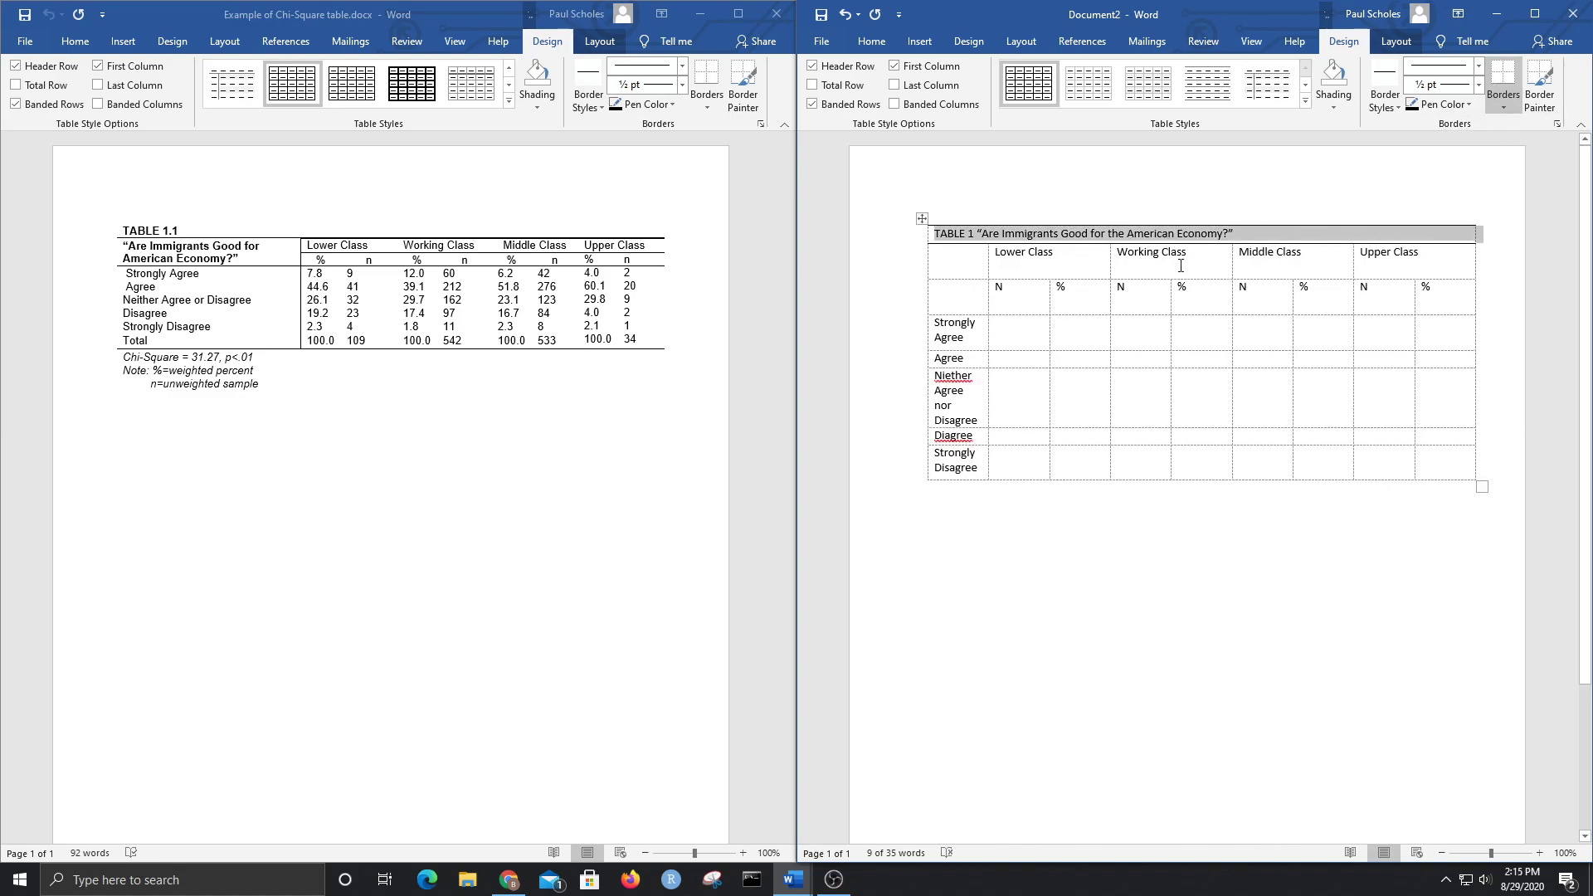
Step: Add a bottom border under the row of N and % subheadings
{"action": "left_click", "coordinate": [984, 303]}
{"action": "left_click_drag", "start_coordinate": [1045, 308], "coordinate": [1448, 306]}
{"action": "left_click", "coordinate": [1502, 78]}
{"action": "left_click", "coordinate": [869, 420]}
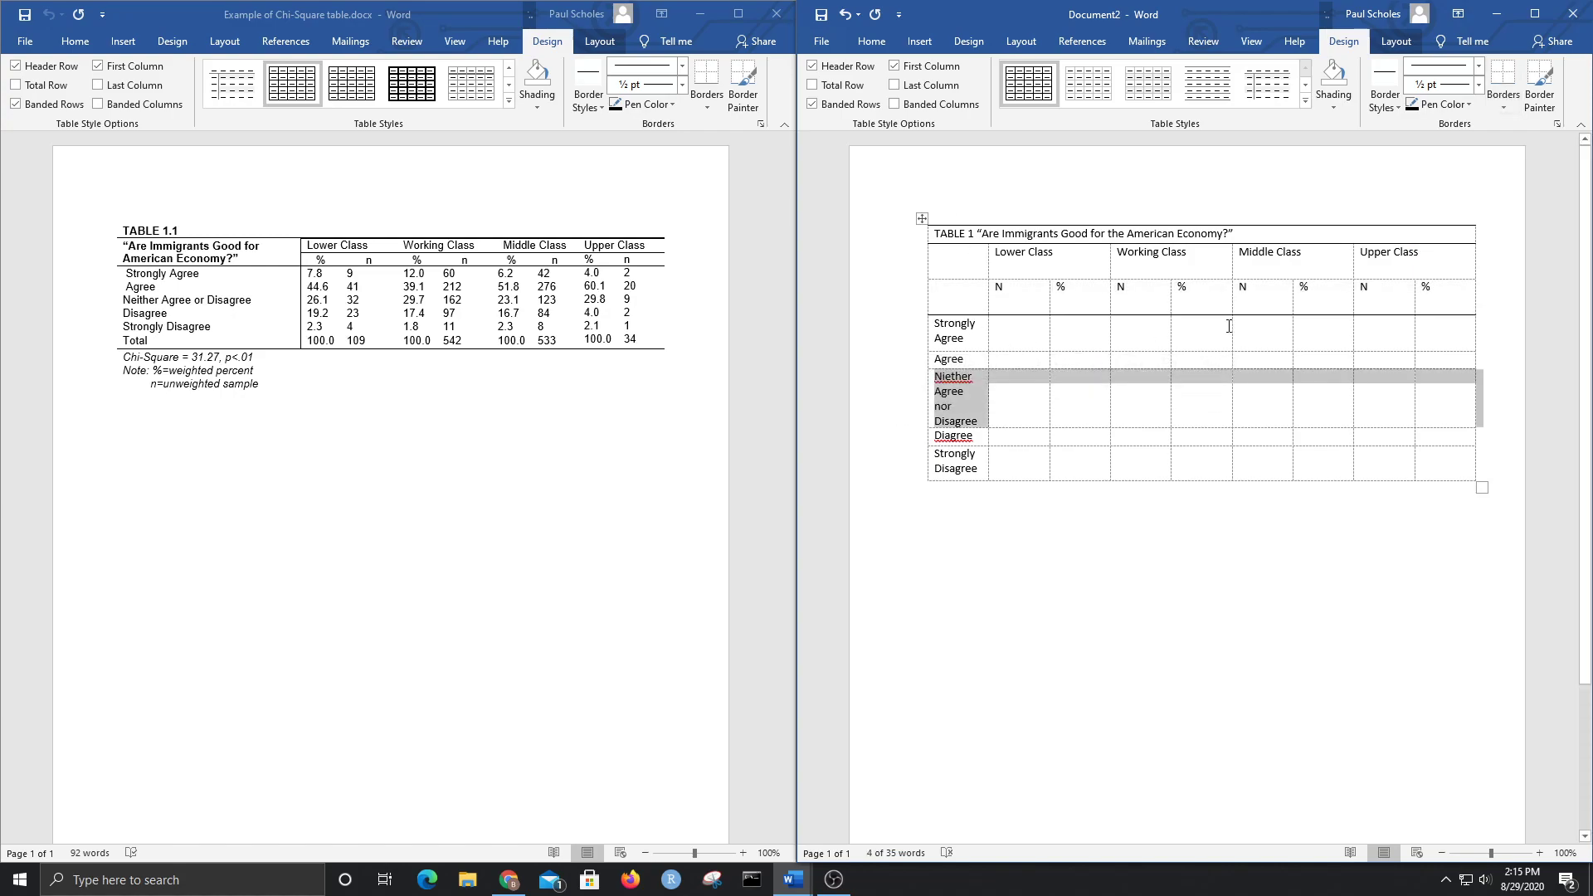
{"action": "left_click", "coordinate": [1517, 291]}
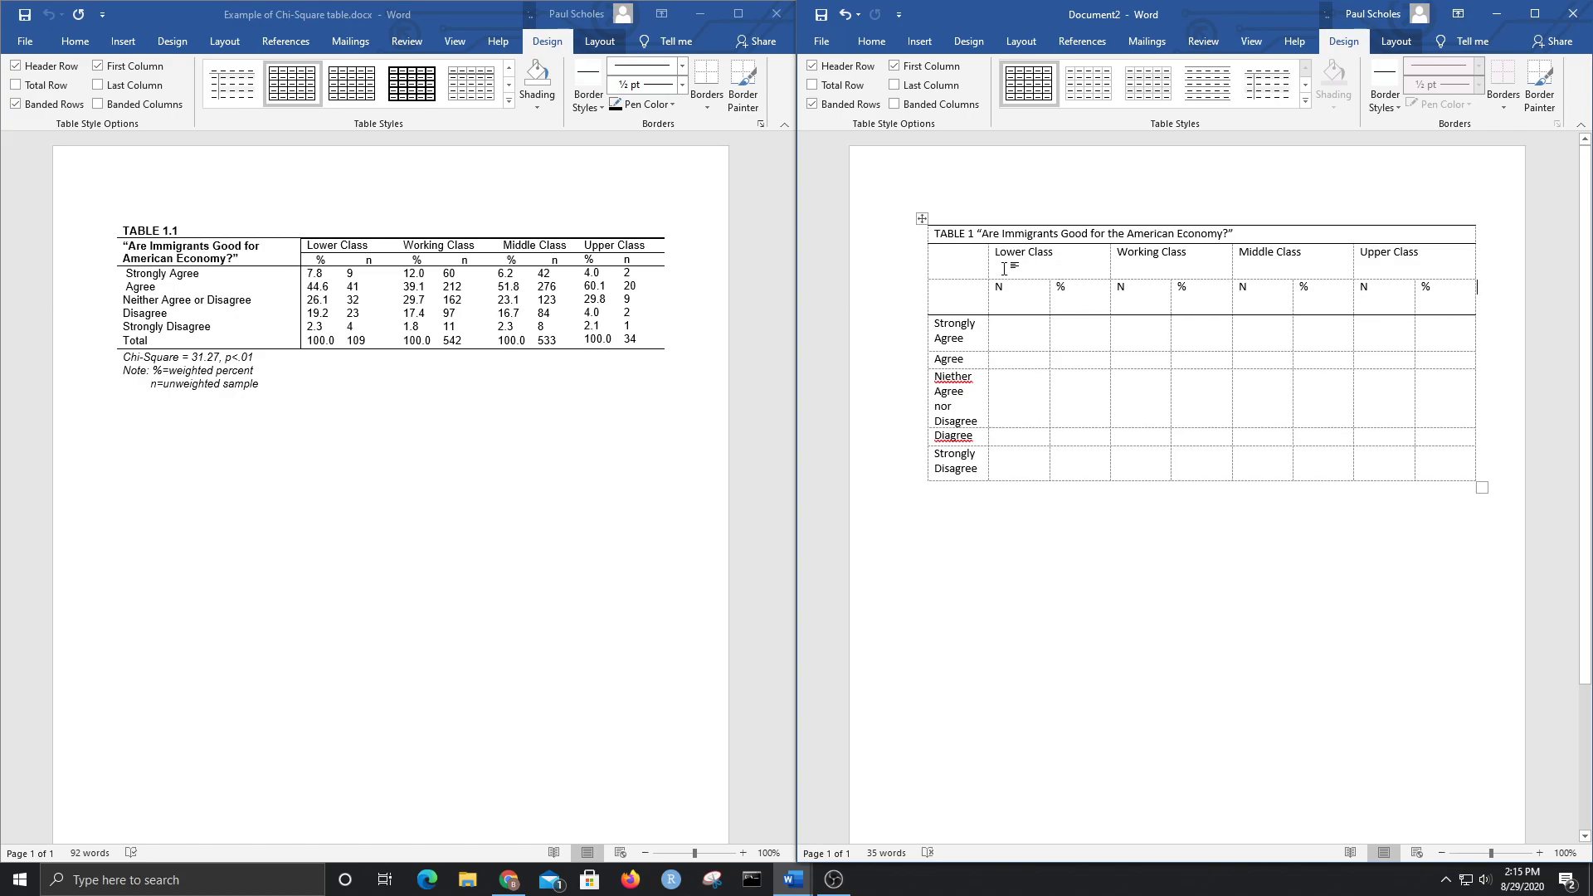
Step: Shrink the class heading and N/% rows to one line each and widen the first column to fit Strongly Disagree on one line
{"action": "left_click_drag", "start_coordinate": [1261, 314], "coordinate": [1267, 259]}
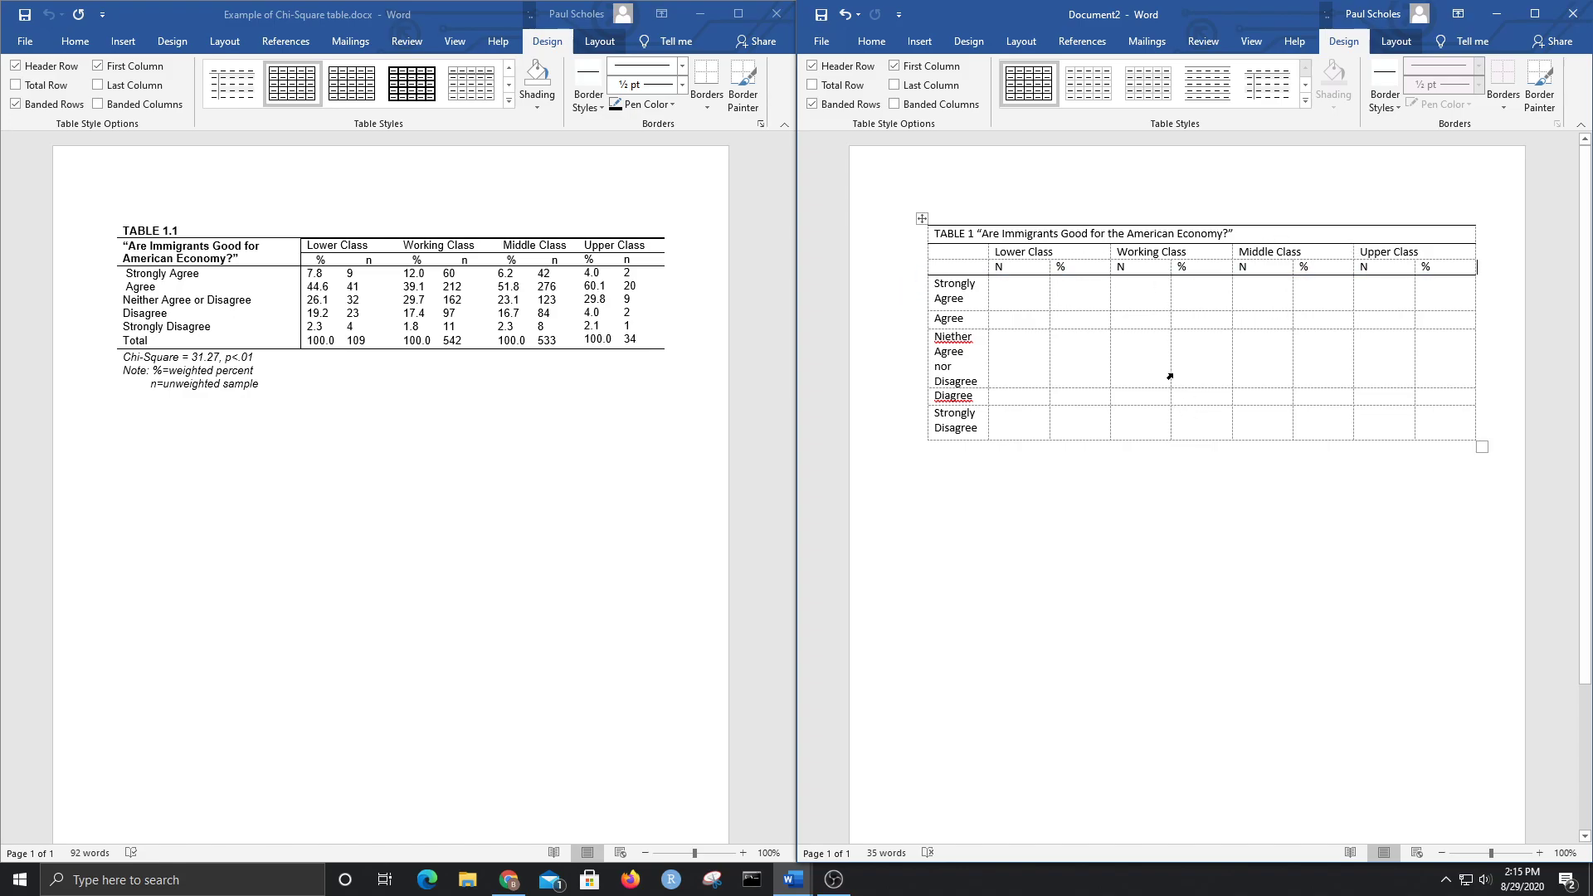
{"action": "left_click", "coordinate": [1023, 293]}
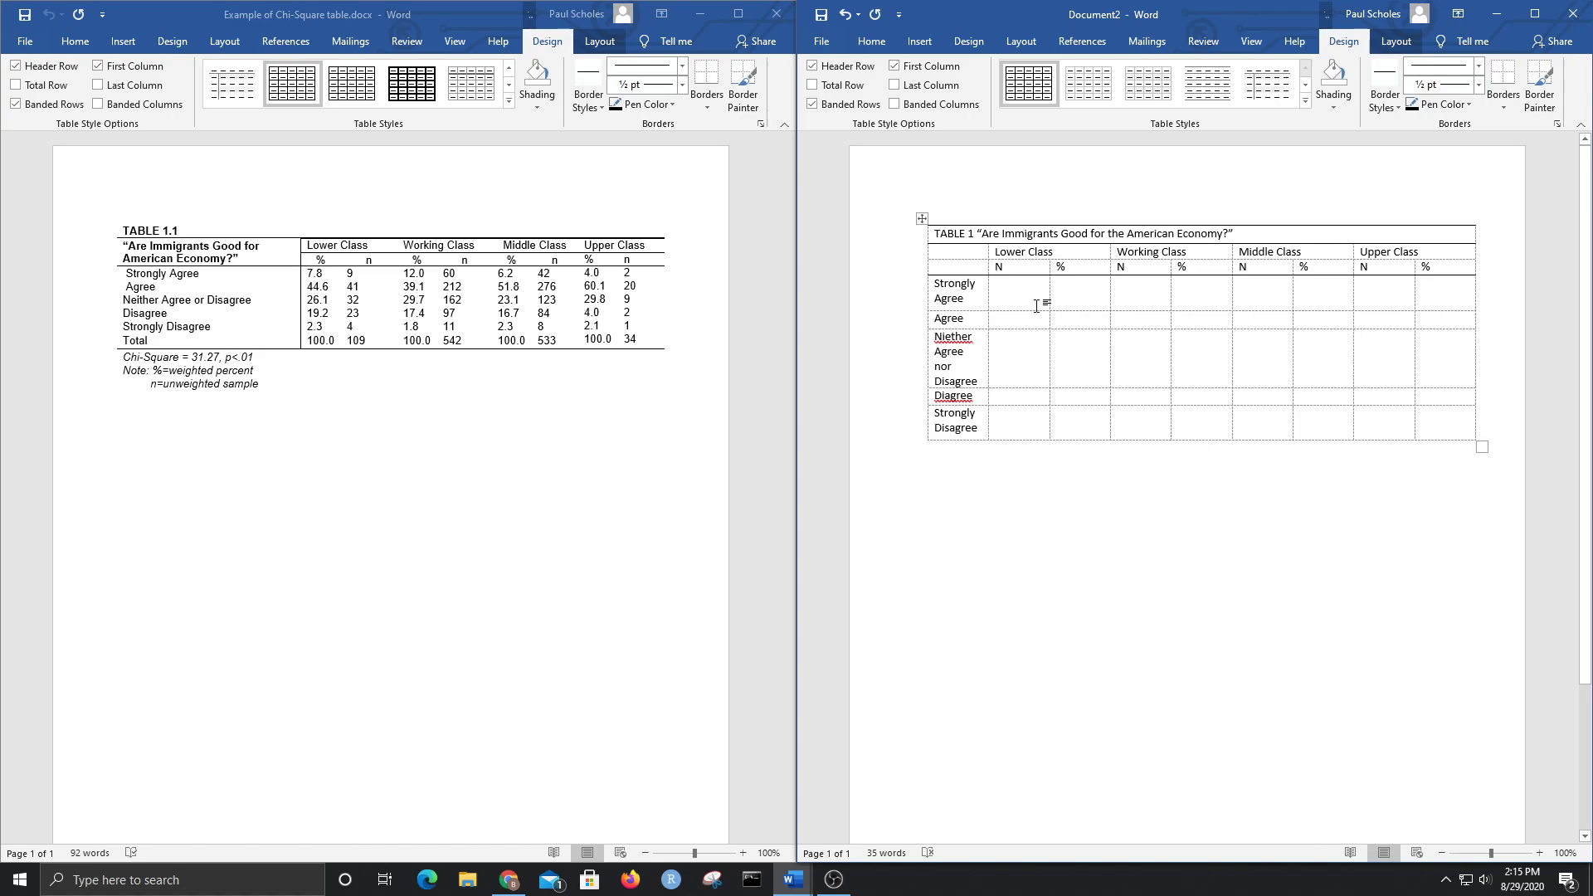
{"action": "mouse_move", "coordinate": [987, 301]}
{"action": "left_mouse_down"}
{"action": "mouse_move", "coordinate": [1020, 297]}
{"action": "mouse_move", "coordinate": [984, 295]}
{"action": "left_mouse_up"}
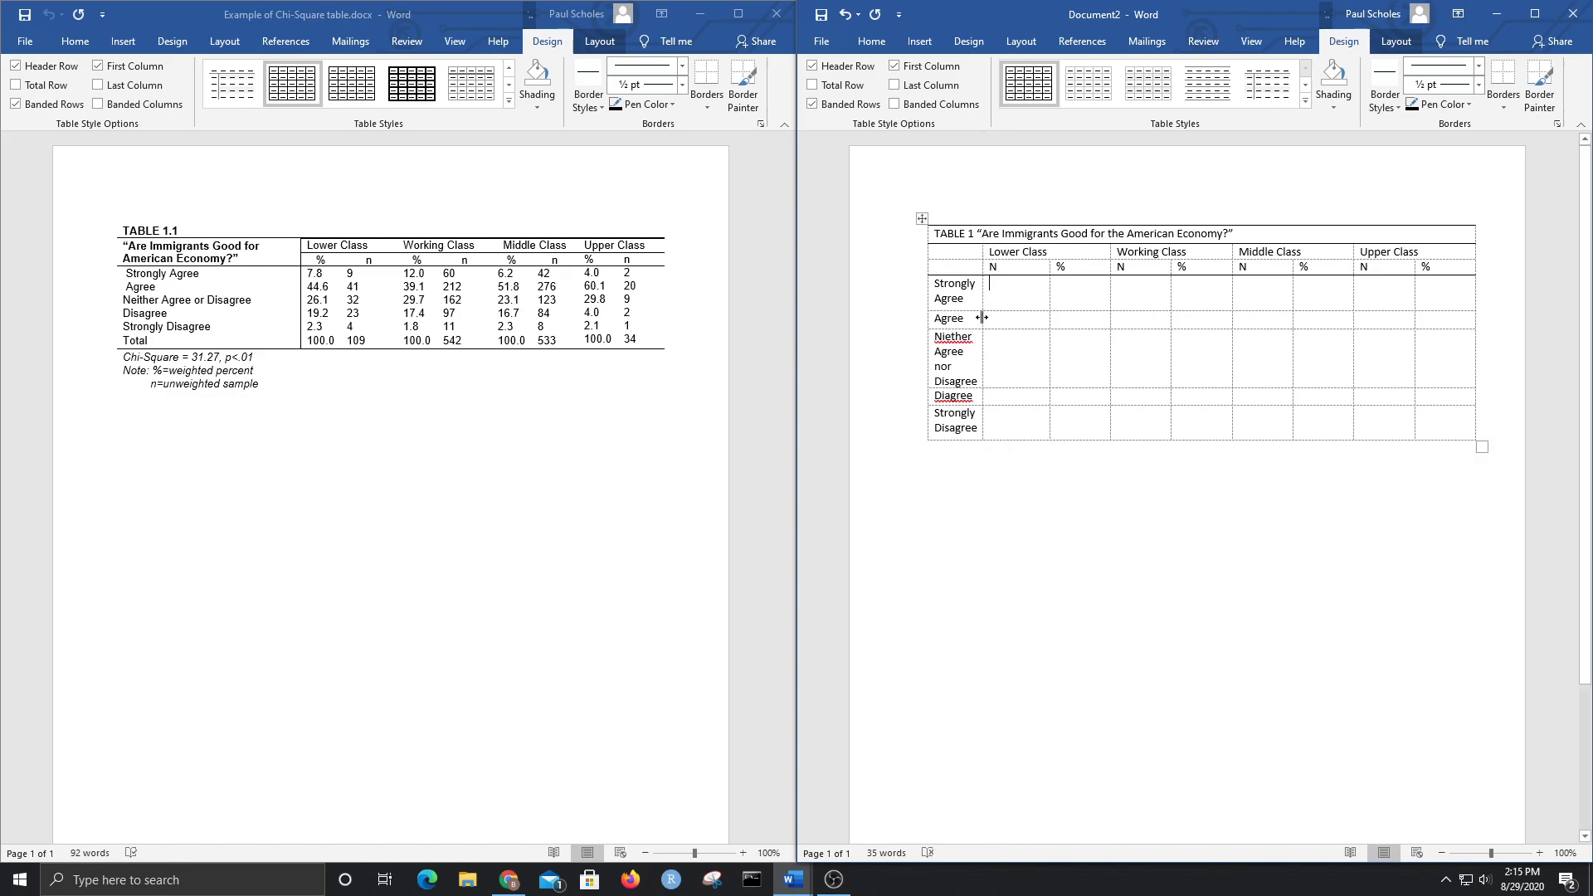
{"action": "left_click_drag", "start_coordinate": [920, 319], "coordinate": [883, 318]}
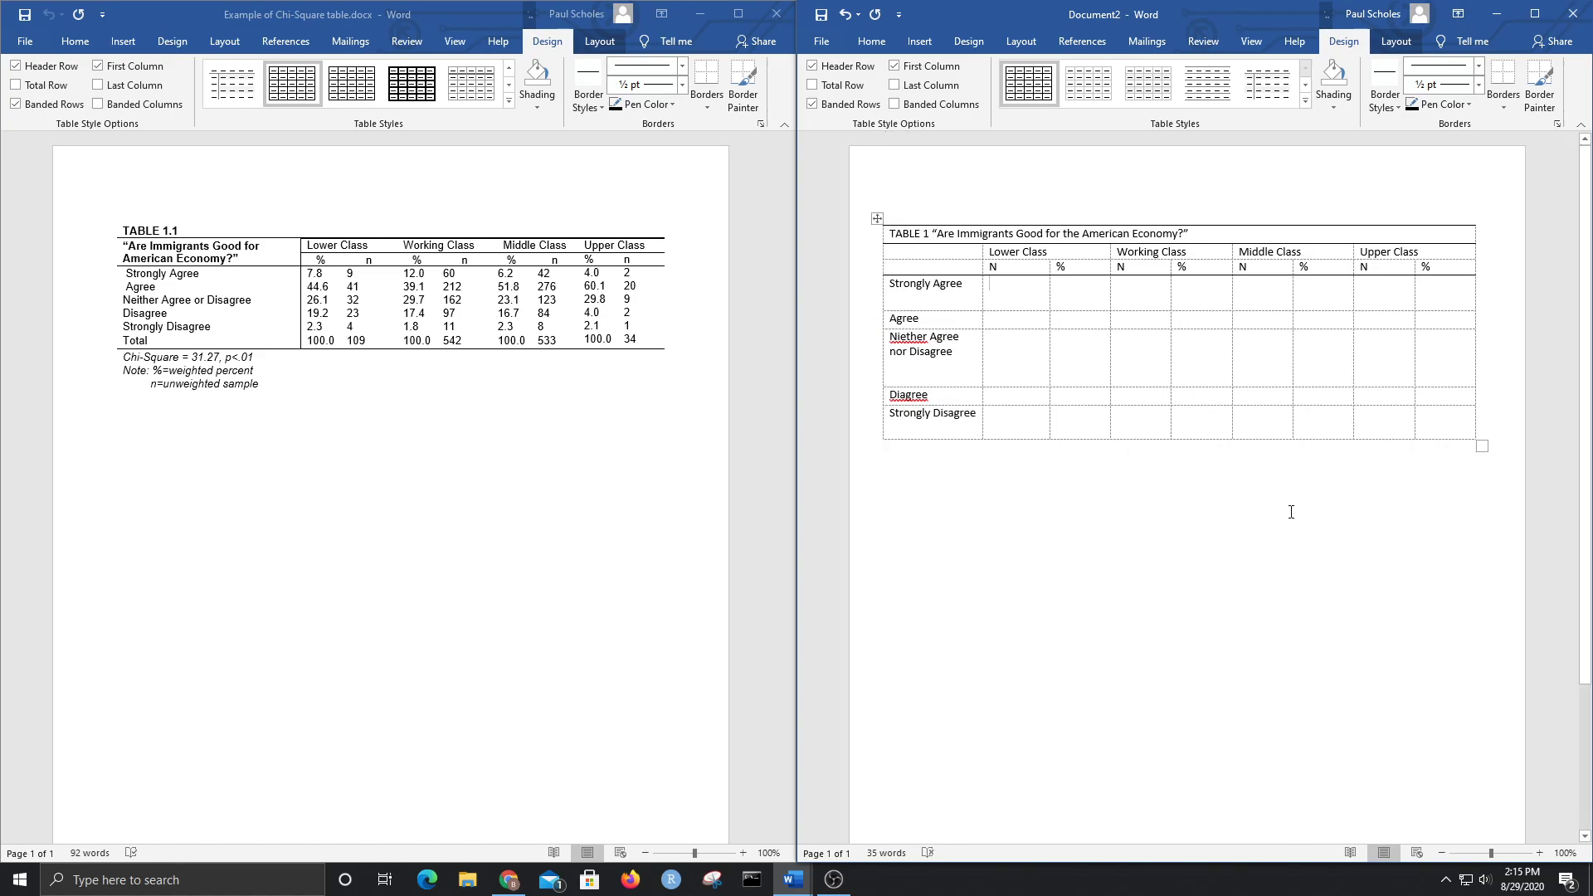
Step: Reduce the heights of the answer rows from Strongly Agree to Strongly Disagree to fit their labels
{"action": "mouse_move", "coordinate": [1027, 386]}
{"action": "left_mouse_down"}
{"action": "mouse_move", "coordinate": [1027, 363]}
{"action": "mouse_move", "coordinate": [1033, 399]}
{"action": "left_mouse_up"}
{"action": "left_click_drag", "start_coordinate": [1011, 312], "coordinate": [1008, 290]}
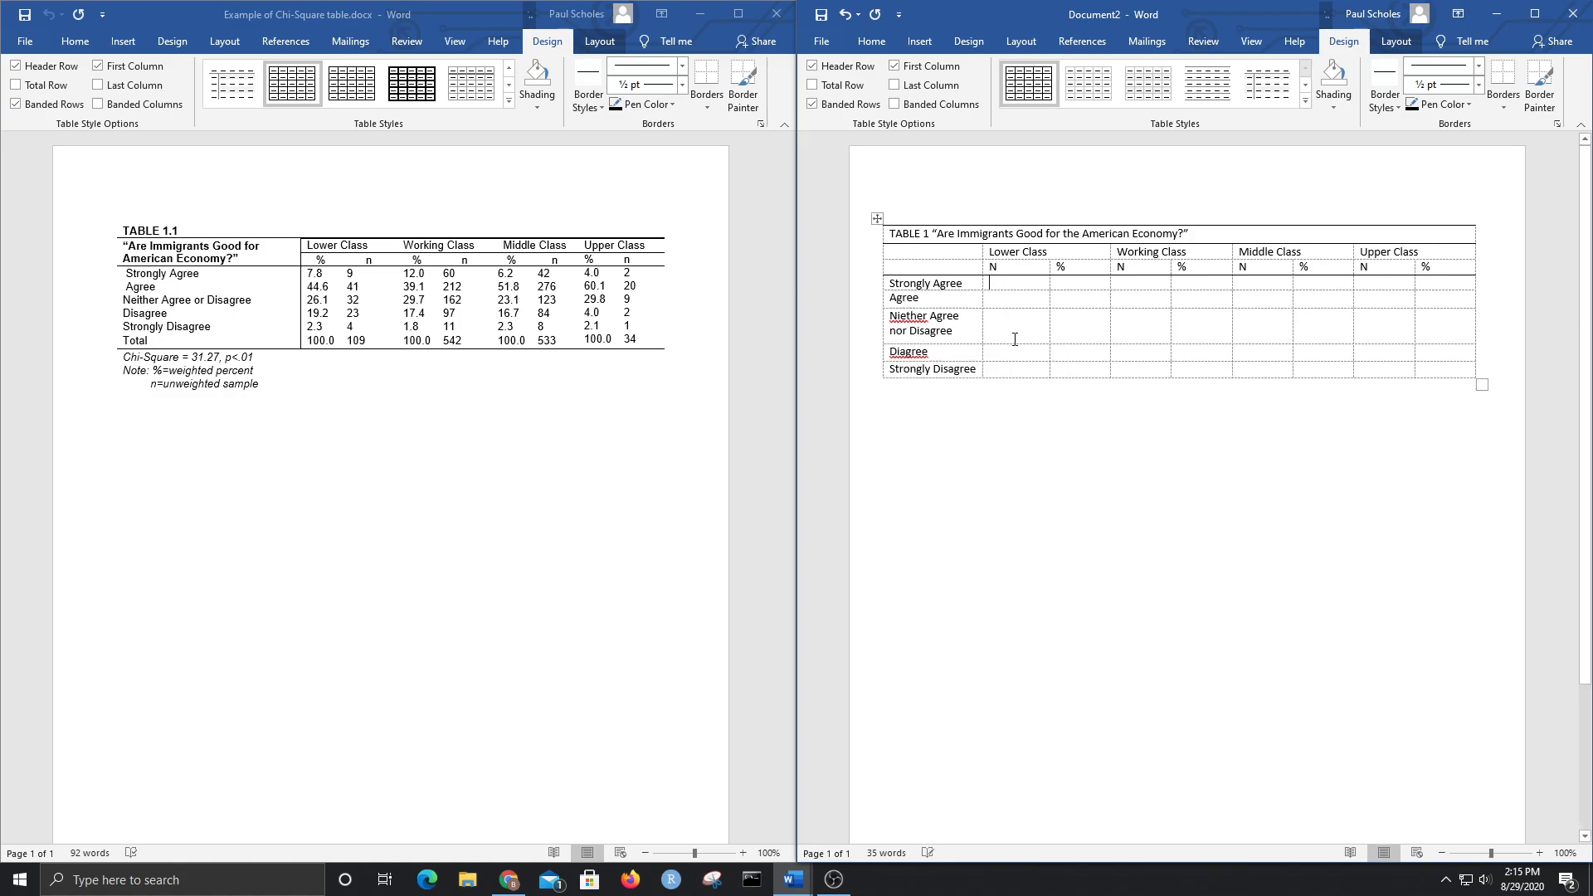
{"action": "left_click", "coordinate": [1014, 286]}
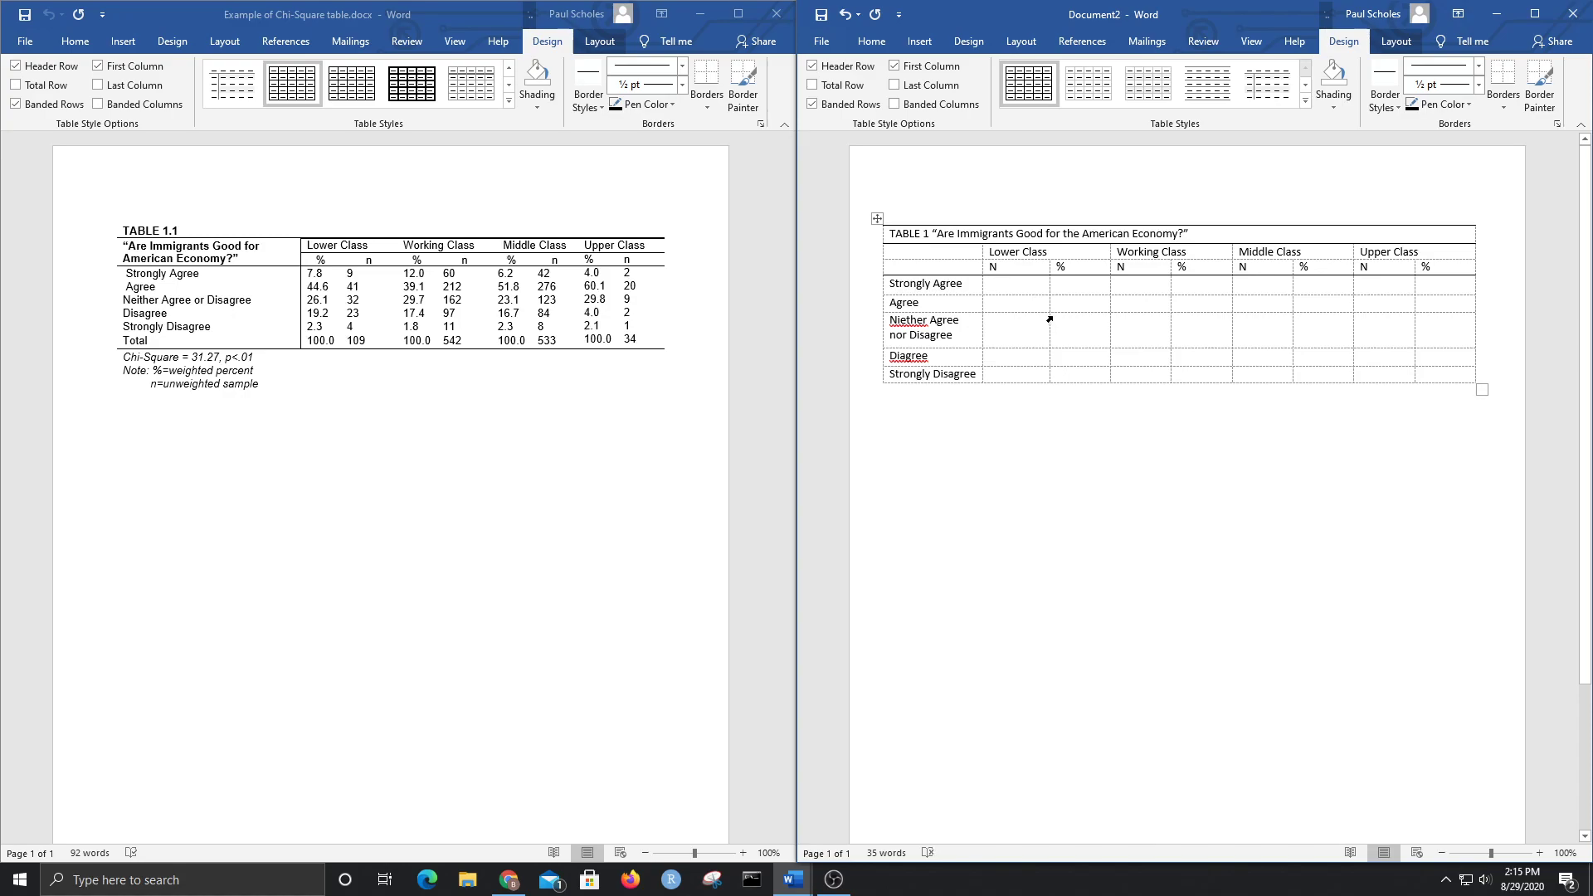
Step: Fill the Strongly Agree row with N 9 and % 7.8 for Lower Class, and N 60 and % 12.0 for Working Class
{"action": "type", "text": "9"}
{"action": "key", "text": "Tab"}
{"action": "type", "text": "7.8"}
{"action": "type", "text": "60"}
{"action": "key", "text": "Tab"}
{"action": "type", "text": "12.0"}
{"action": "left_click_drag", "start_coordinate": [1055, 284], "coordinate": [1073, 286]}
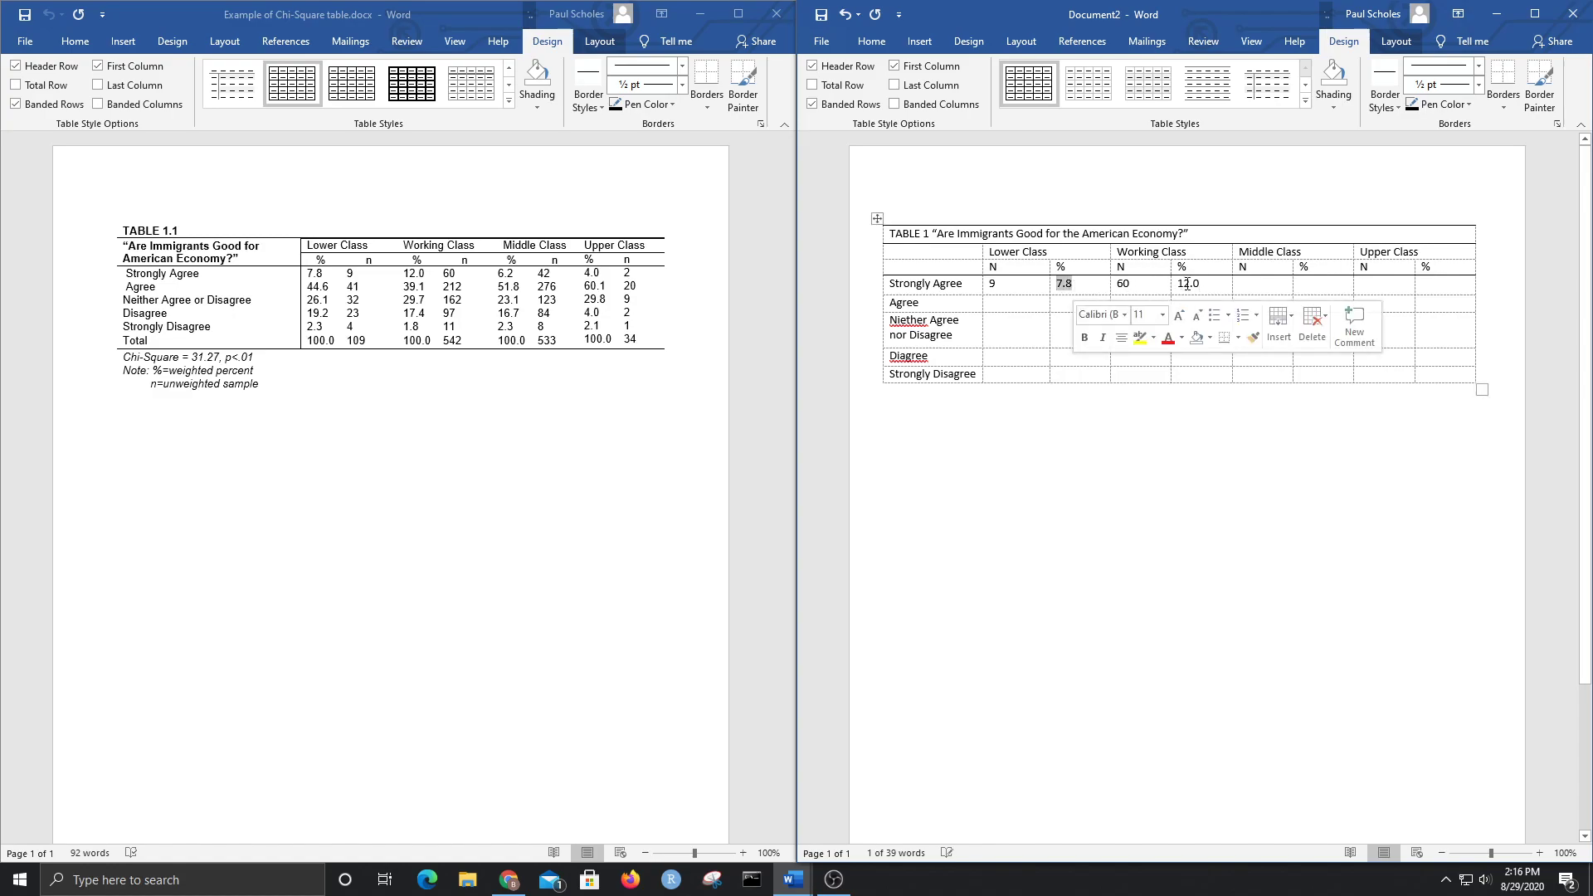
{"action": "left_click_drag", "start_coordinate": [1178, 285], "coordinate": [1203, 285]}
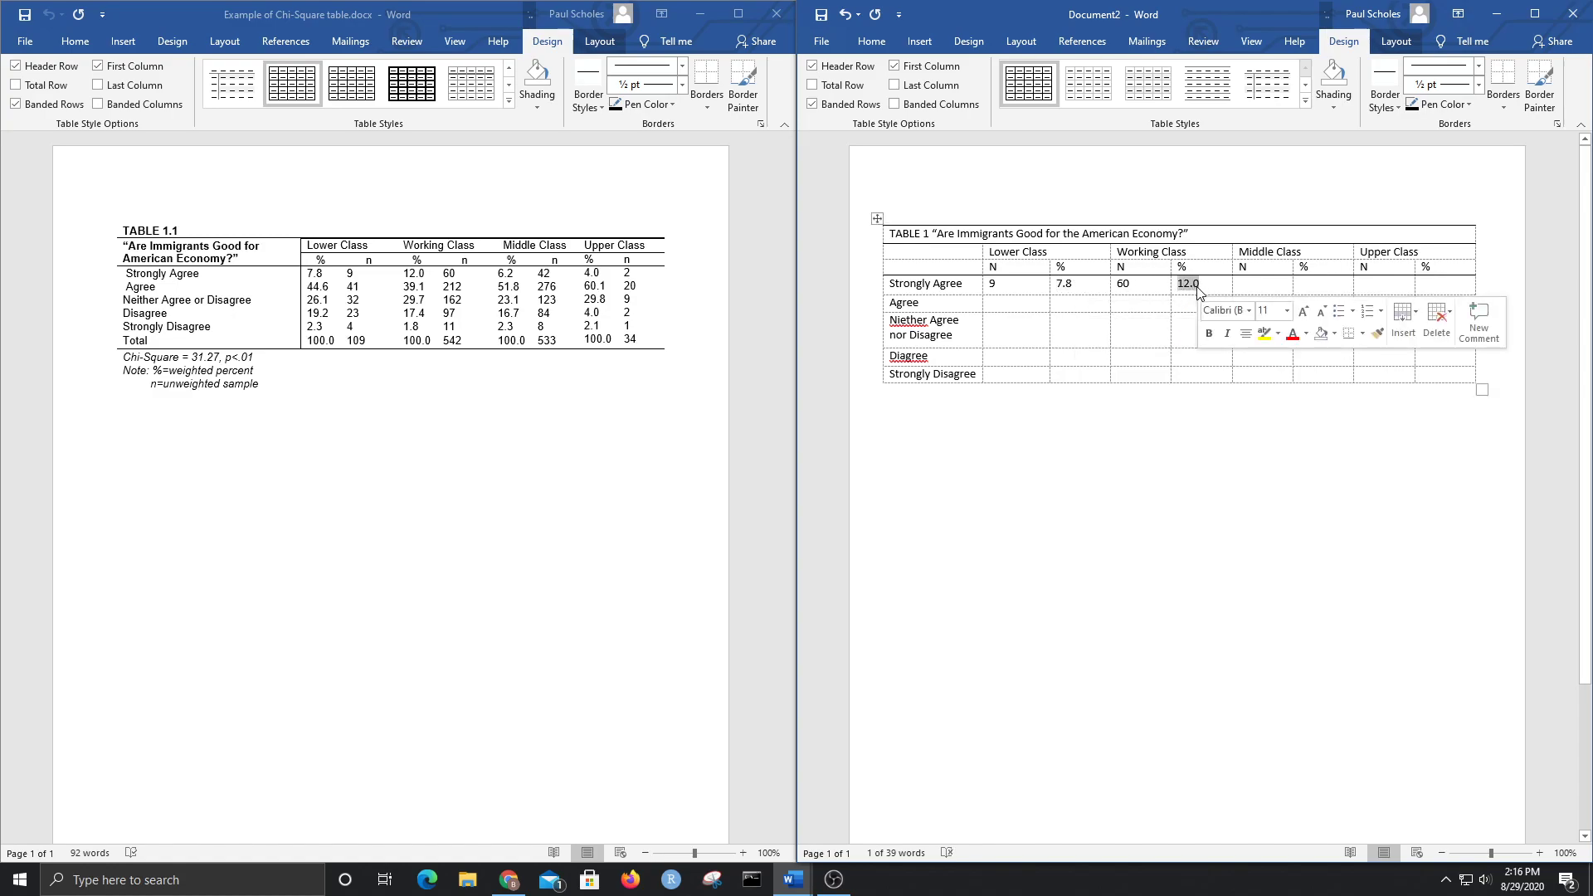
Step: Complete the Strongly Agree row with N 42 and % 6.2 for Middle Class, and N 2 and % 4.0 for Upper Class
{"action": "key", "text": "Right"}
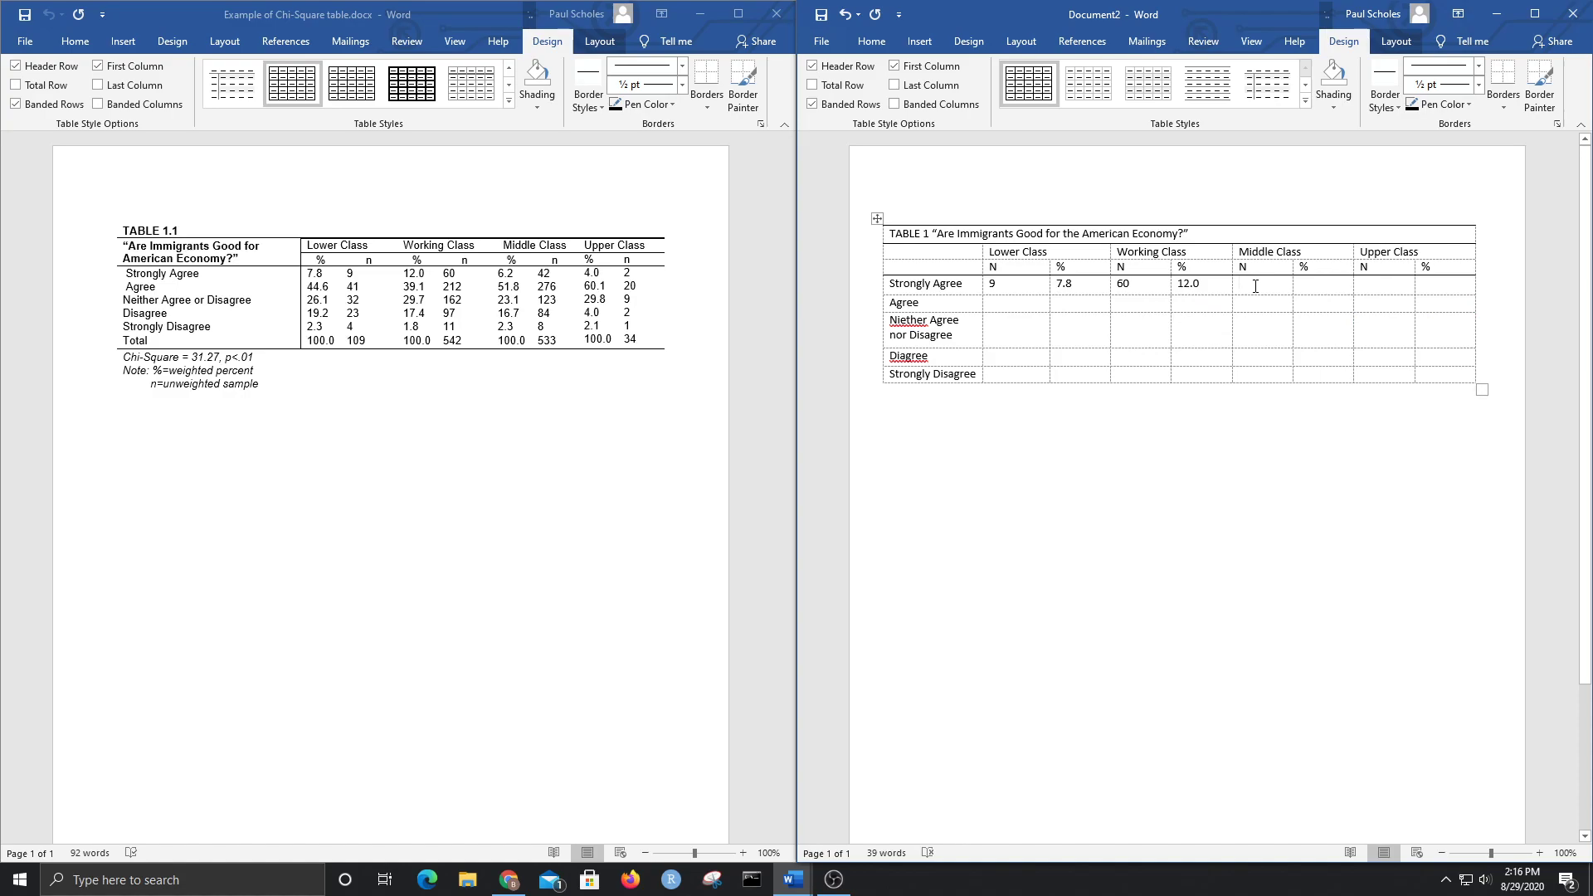
{"action": "type", "text": "42"}
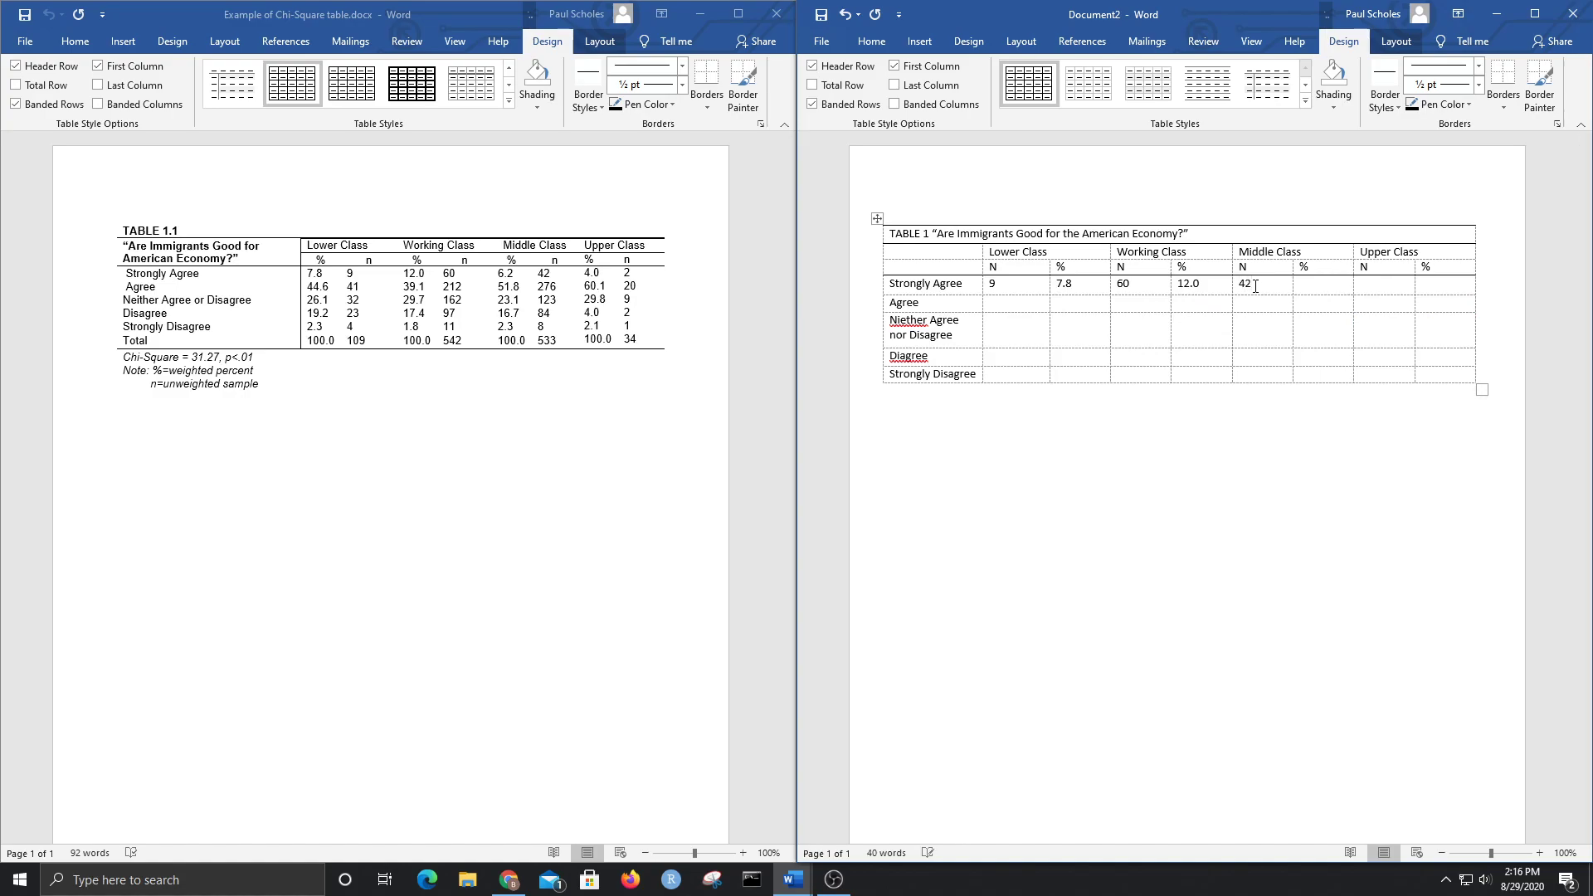
{"action": "type", "text": "60"}
{"action": "key", "text": "BackSpace"}
{"action": "type", "text": ".2"}
{"action": "type", "text": "4.0"}
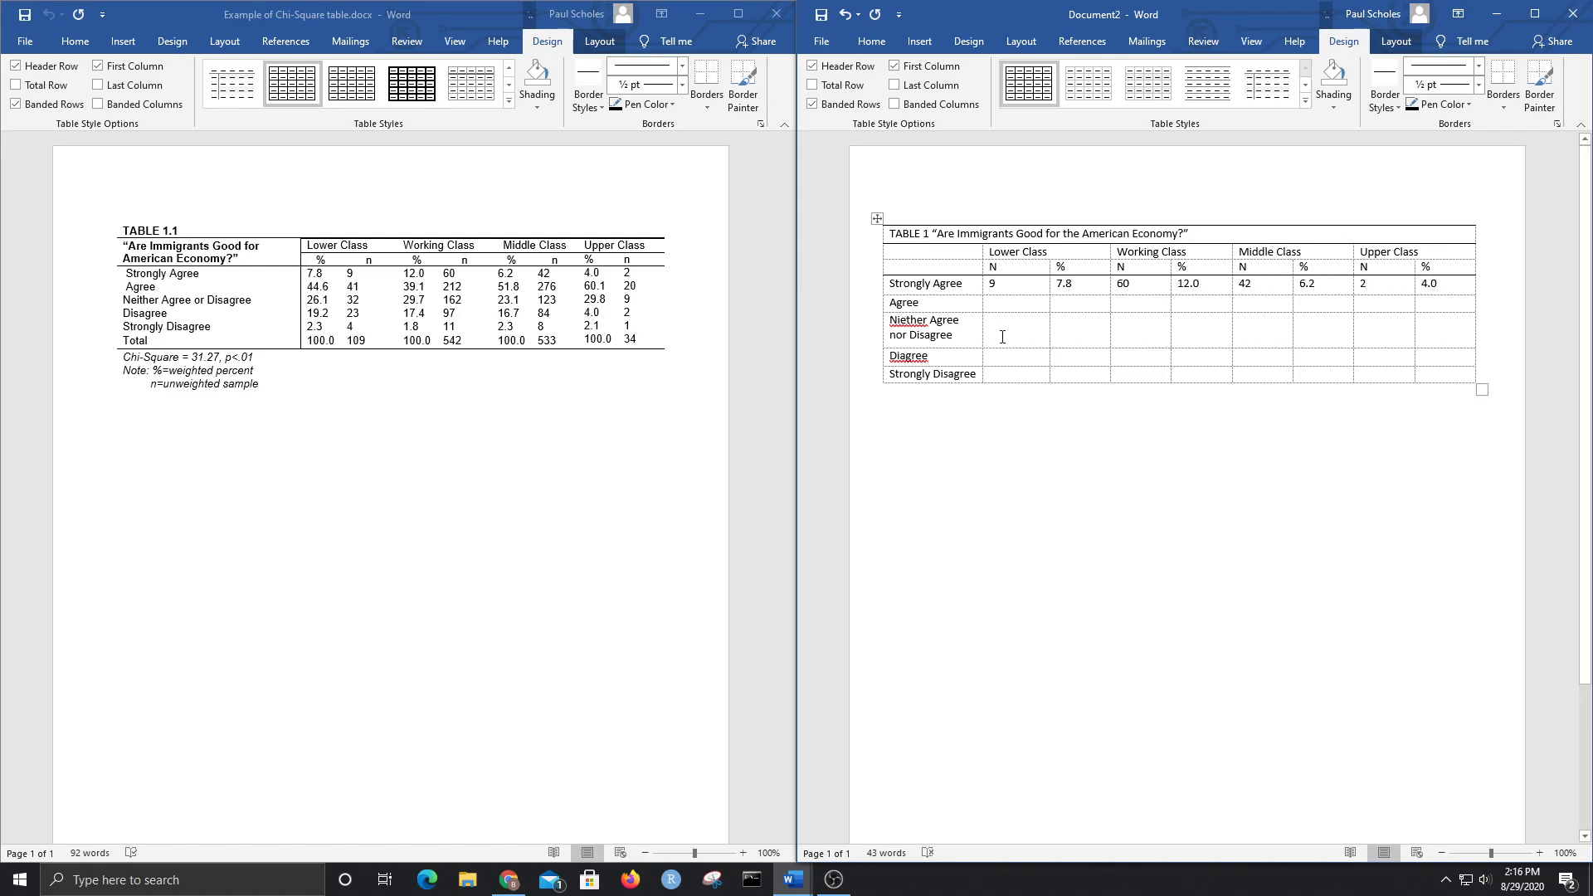
Step: Insert a row below Strongly Disagree and label it Total in the first column
{"action": "left_click", "coordinate": [1011, 303]}
{"action": "right_click", "coordinate": [1023, 378]}
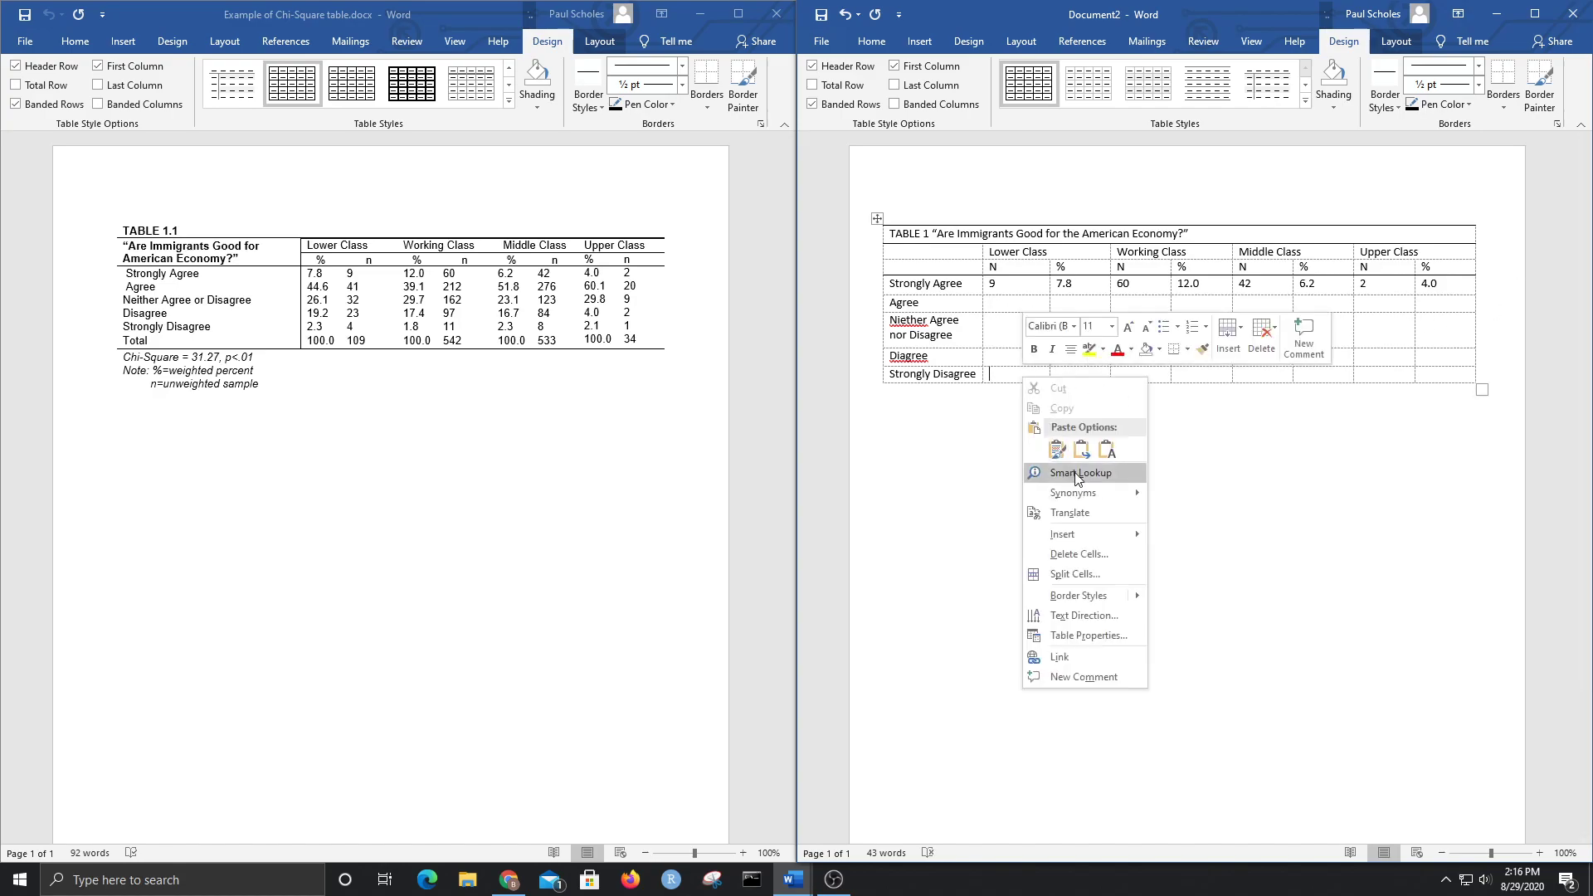
{"action": "left_click", "coordinate": [1239, 352]}
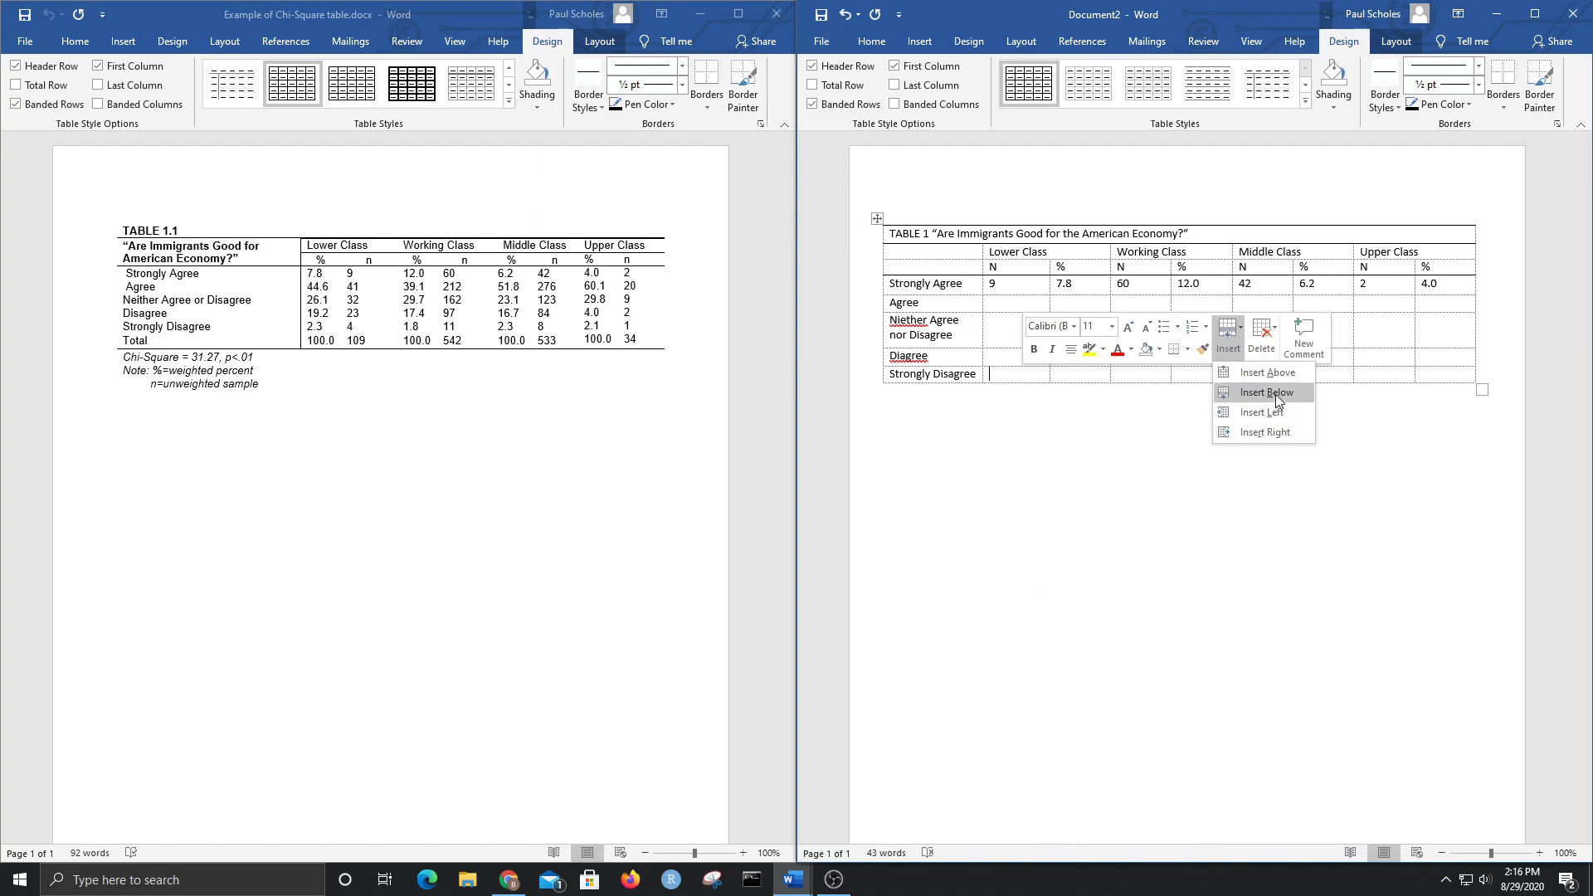
{"action": "left_click", "coordinate": [1276, 395]}
{"action": "left_click", "coordinate": [936, 390]}
{"action": "type", "text": "Total"}
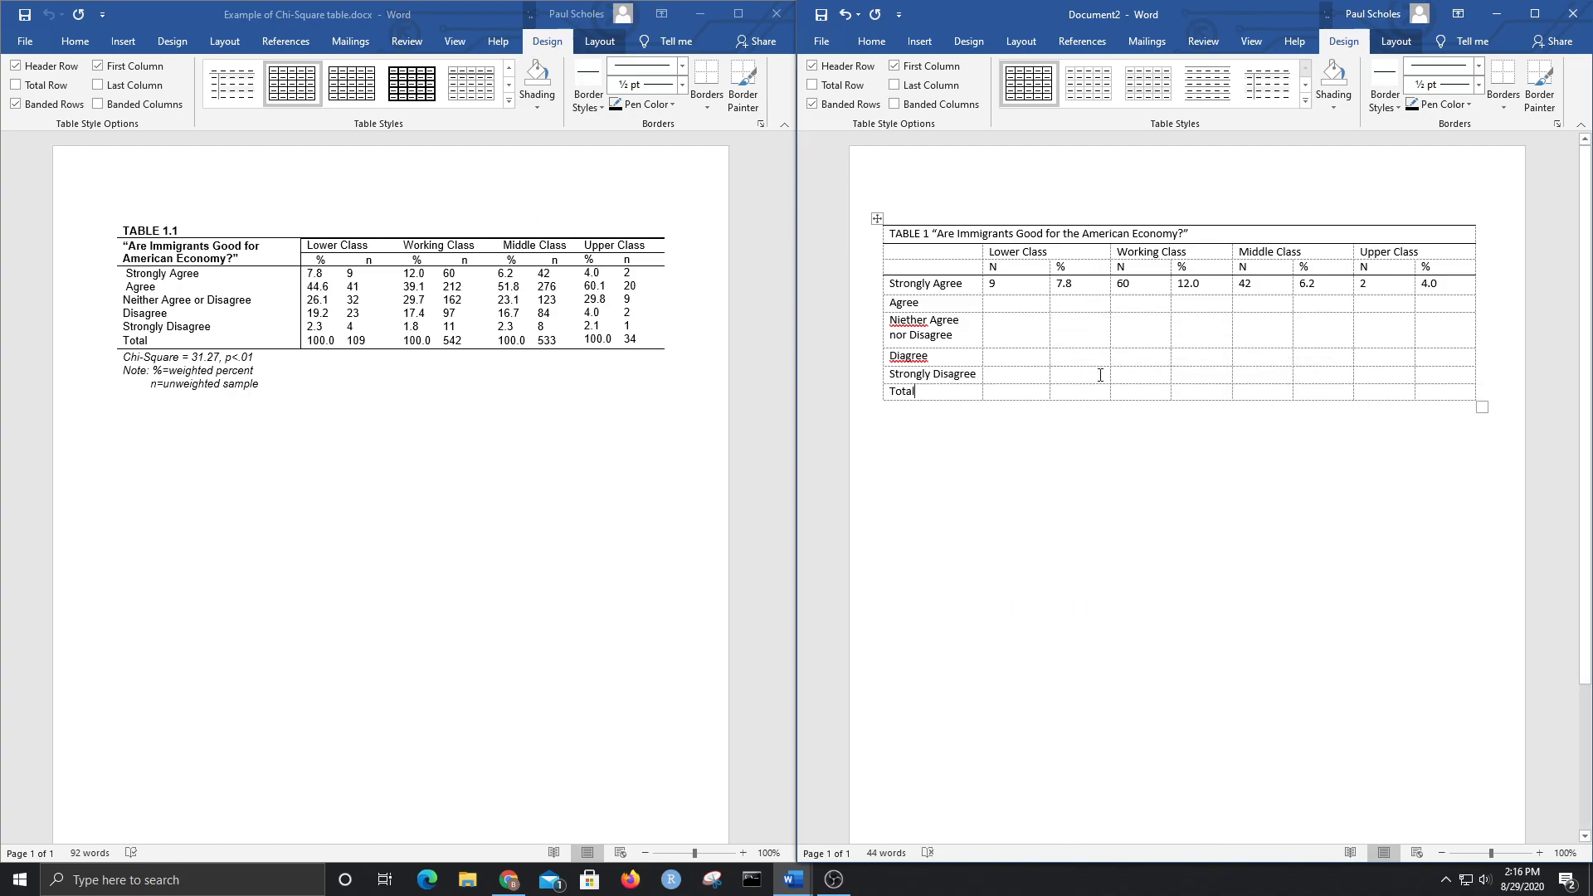
Step: Insert a row below Total labelled Notes and make it several lines tall
{"action": "right_click", "coordinate": [964, 391]}
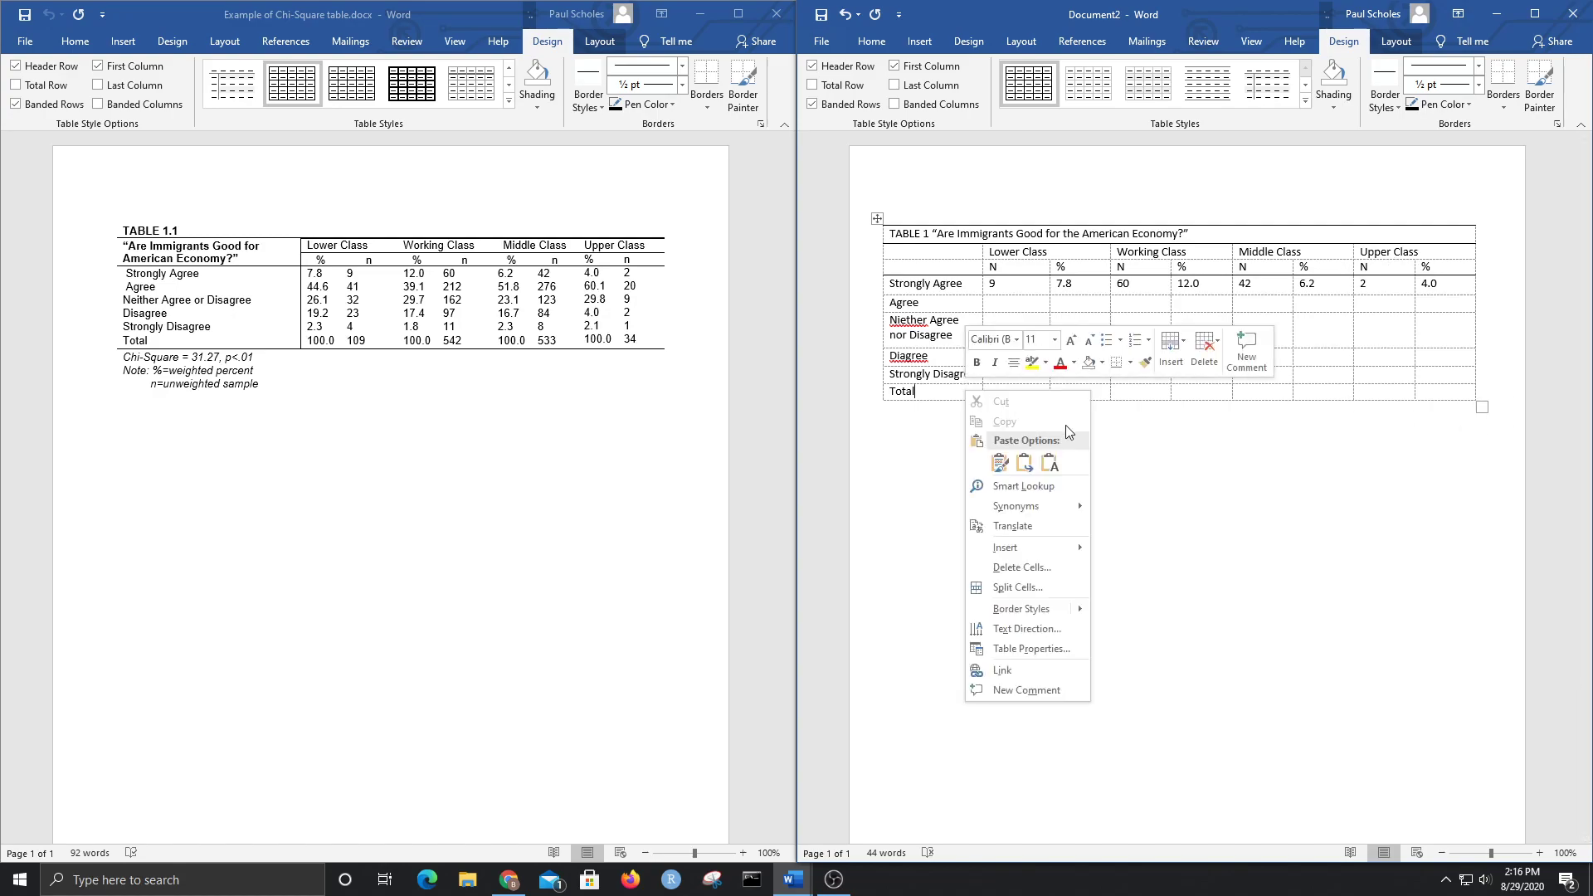
{"action": "left_click", "coordinate": [1183, 360]}
{"action": "left_click", "coordinate": [1209, 406]}
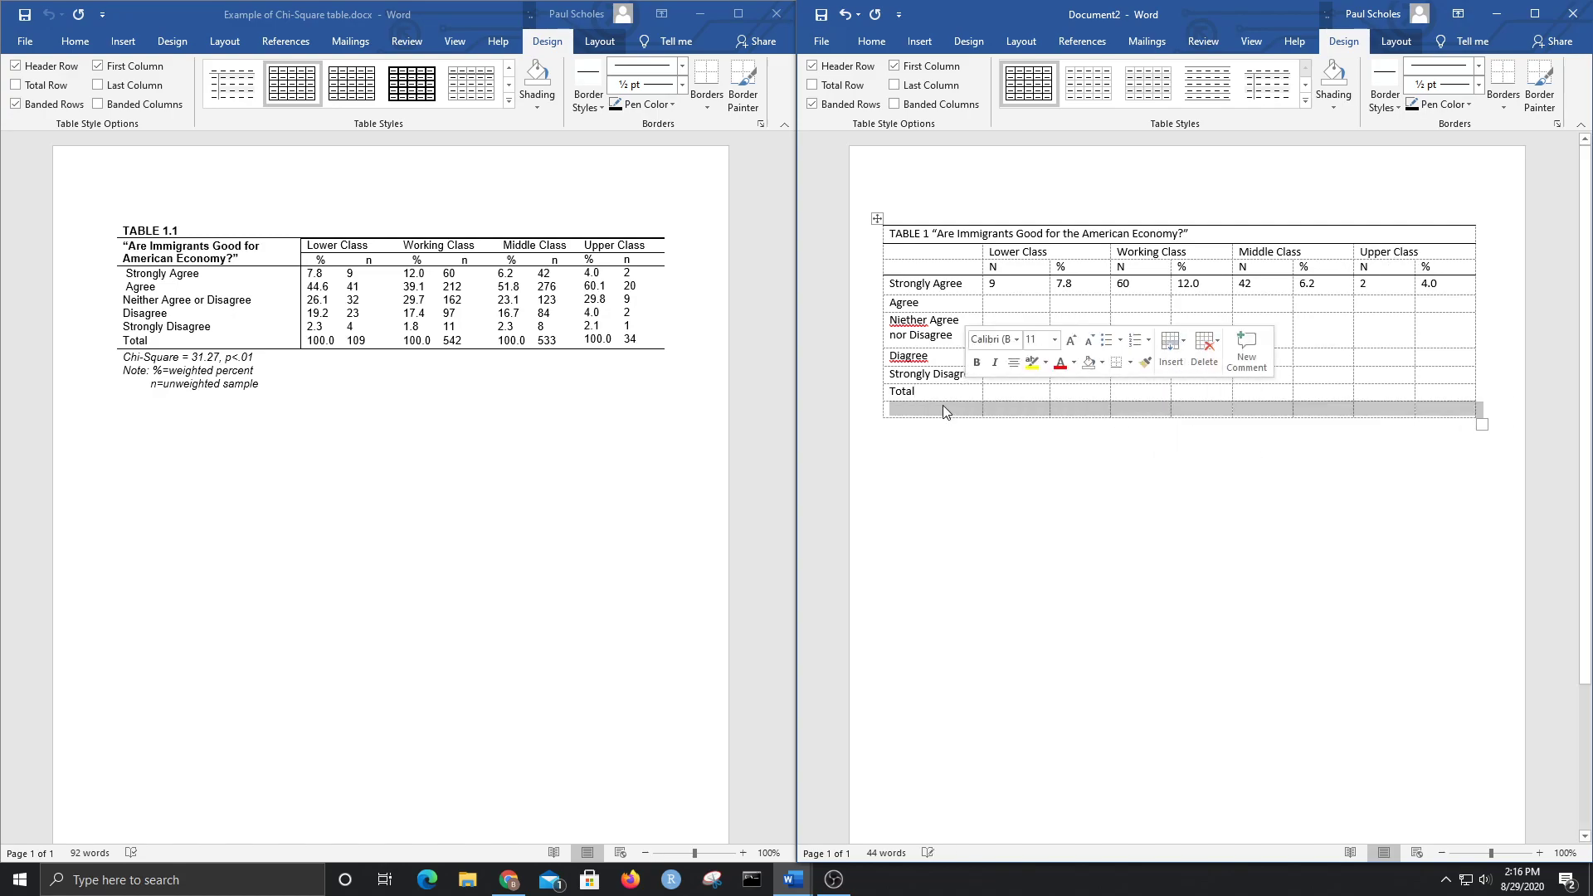
{"action": "left_click", "coordinate": [946, 407]}
{"action": "type", "text": "Notes"}
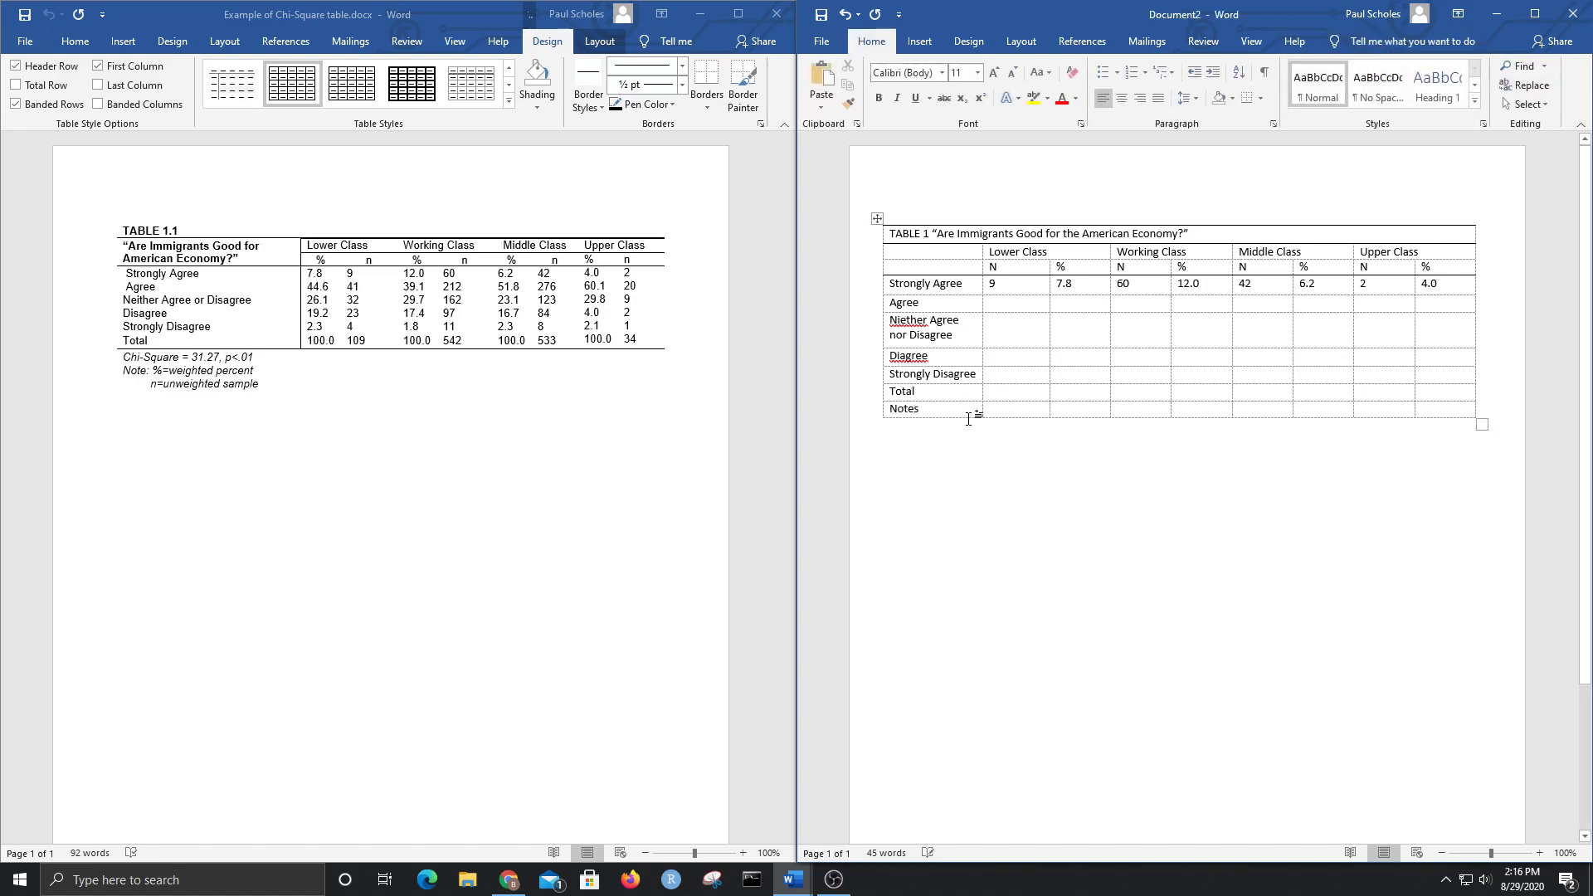
{"action": "left_click_drag", "start_coordinate": [963, 417], "coordinate": [963, 463]}
Step: Apply a top border across the whole Total row
{"action": "left_click_drag", "start_coordinate": [956, 392], "coordinate": [1447, 391]}
{"action": "left_click", "coordinate": [1514, 97]}
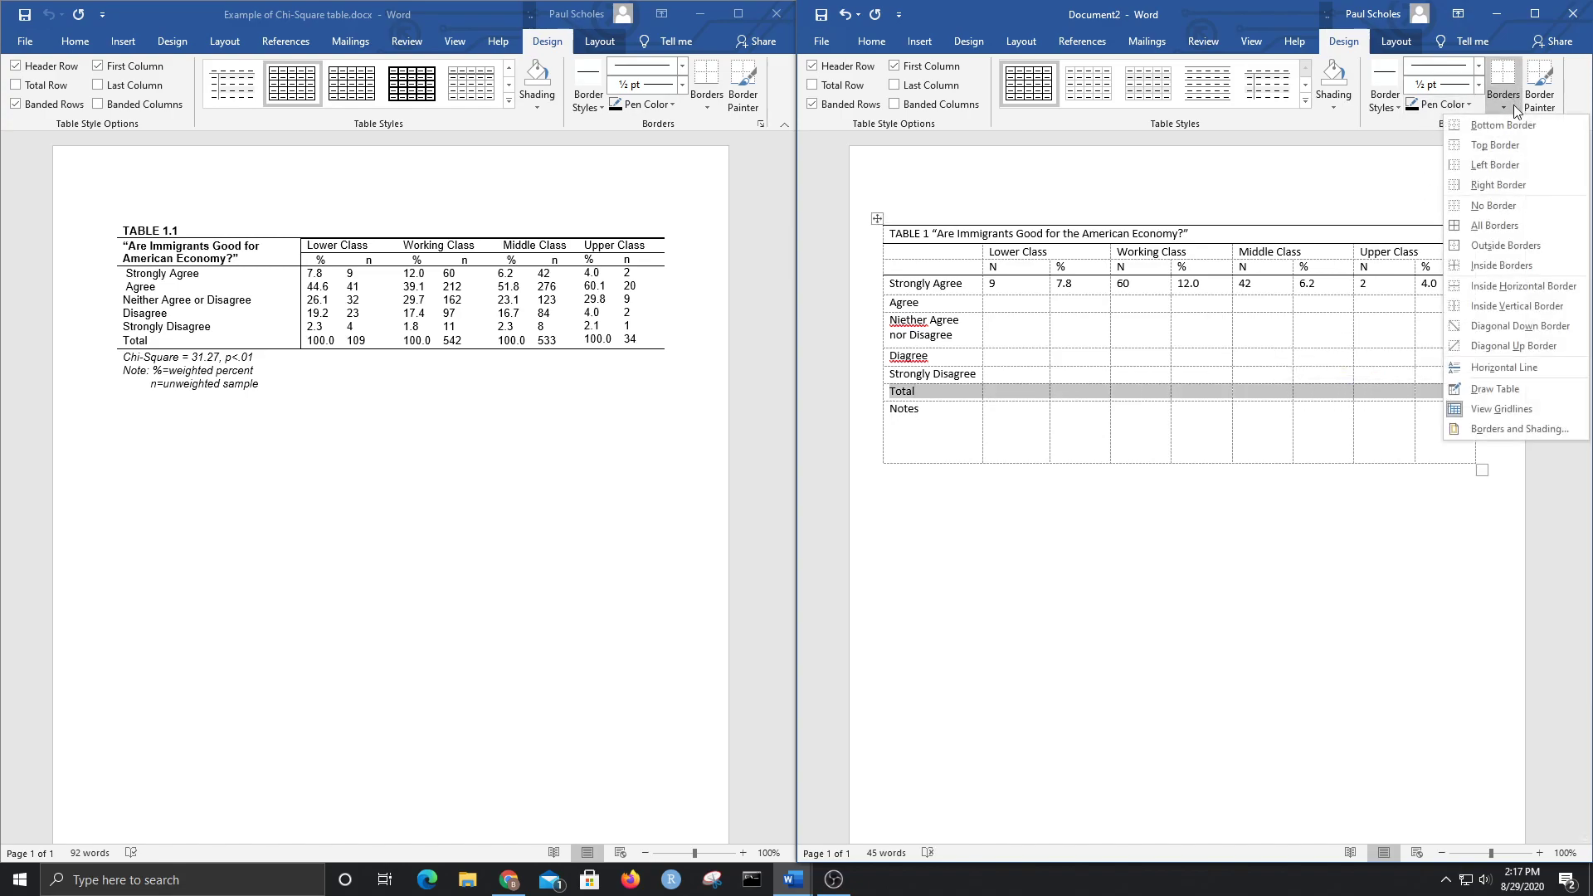
{"action": "left_click", "coordinate": [1507, 149]}
{"action": "left_click", "coordinate": [943, 438]}
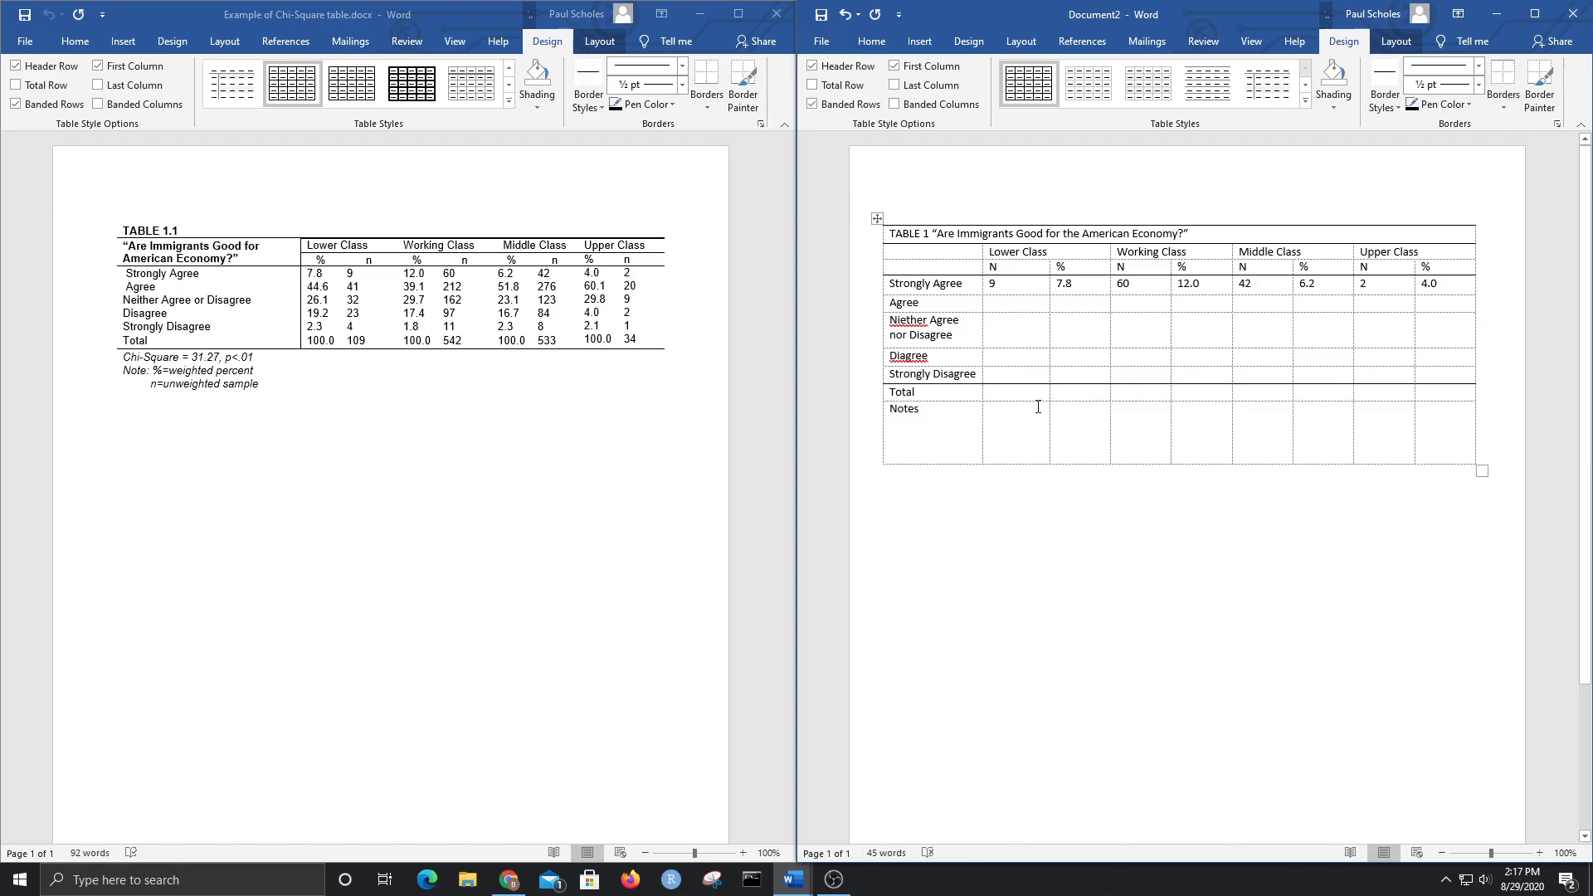
Step: Apply a top border across the Notes row to separate it from the Total row
{"action": "left_click_drag", "start_coordinate": [949, 408], "coordinate": [1431, 433]}
{"action": "left_click", "coordinate": [1505, 104]}
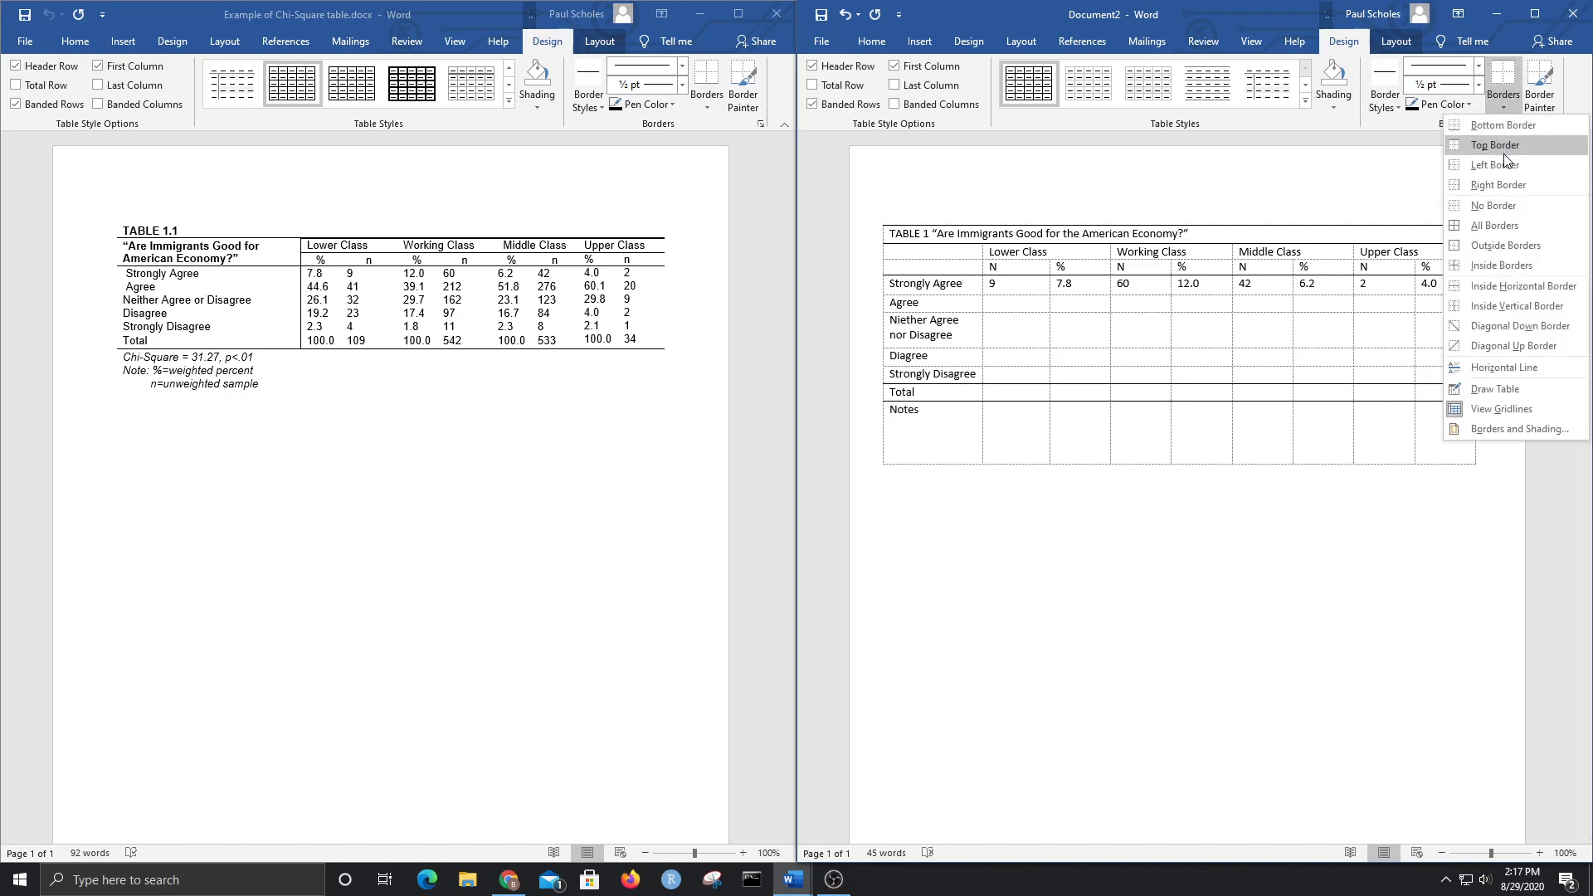
{"action": "left_click", "coordinate": [1504, 151]}
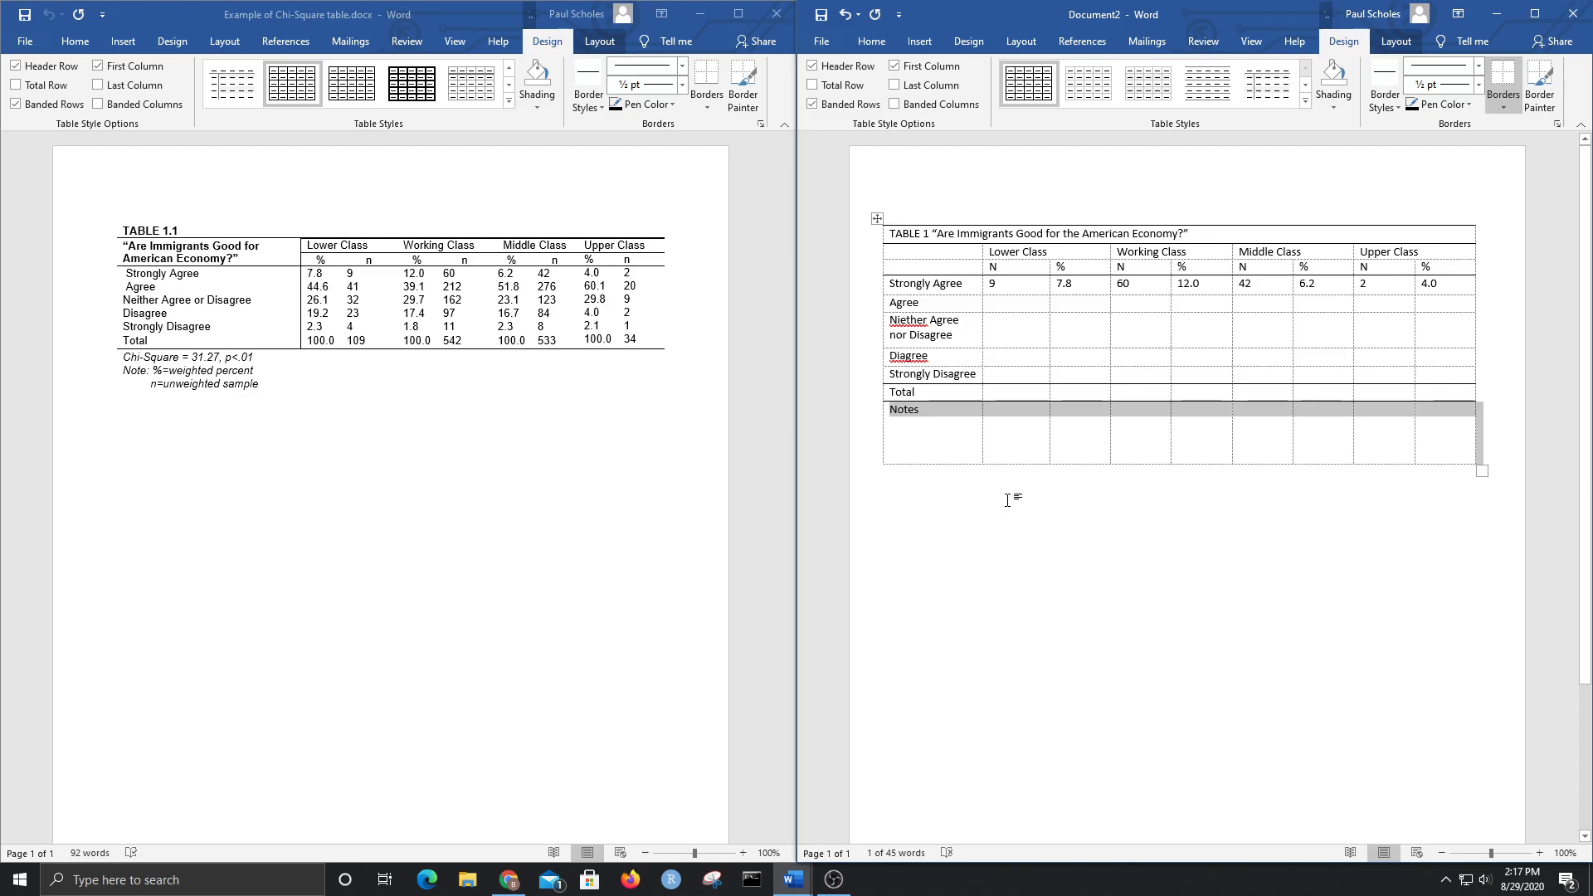
Step: Correct the misspelled answer labels to Neither and Disagree using the spelling suggestions
{"action": "right_click", "coordinate": [911, 323]}
{"action": "left_click", "coordinate": [877, 345]}
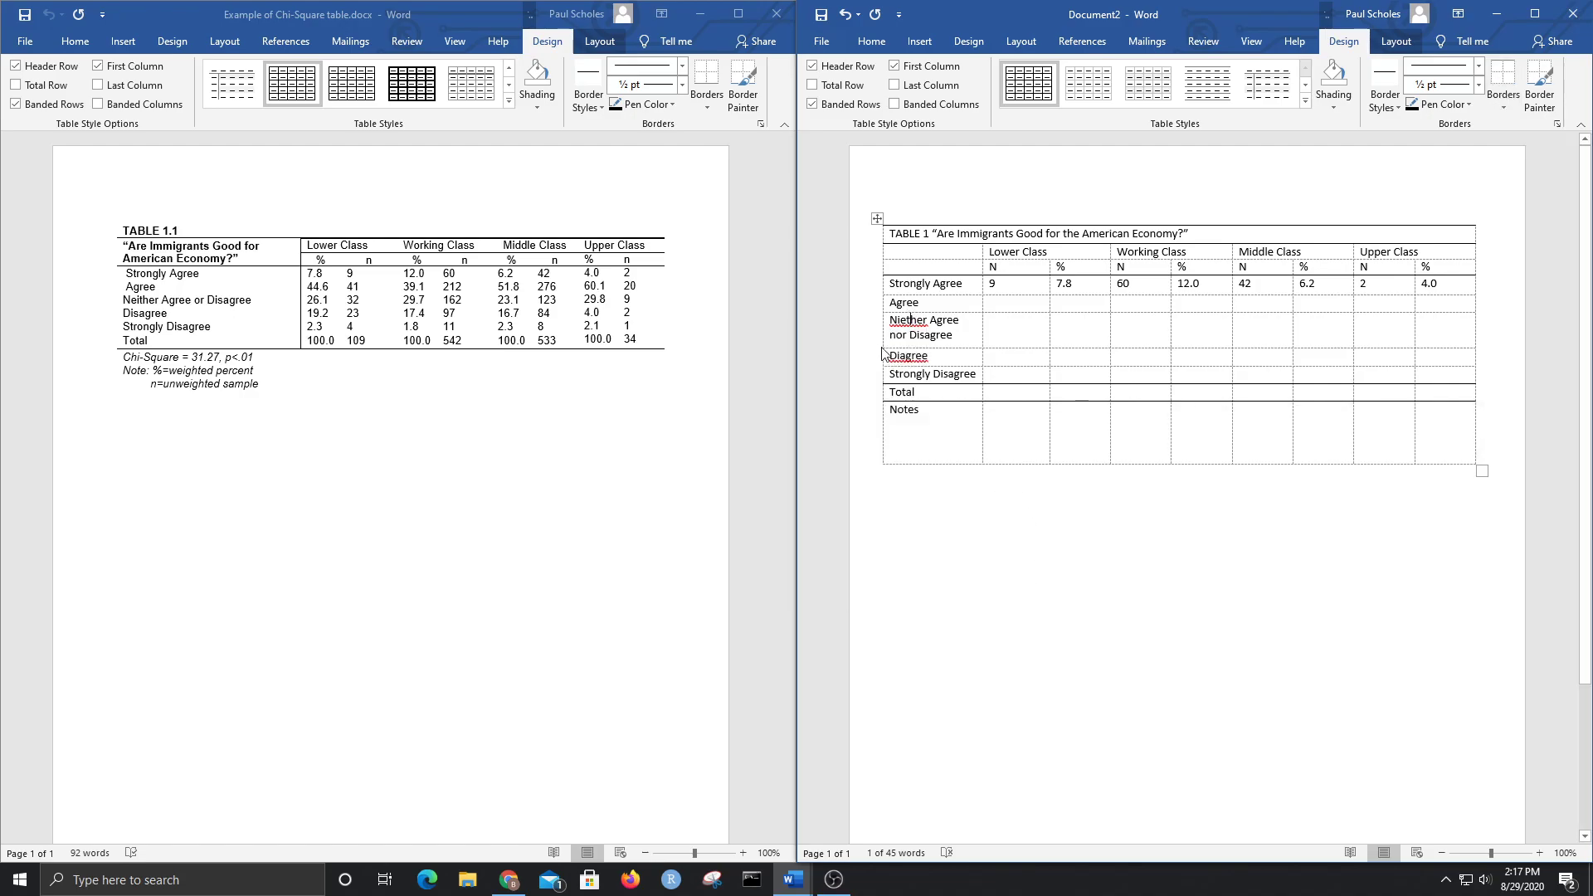
{"action": "right_click", "coordinate": [910, 356]}
{"action": "left_click", "coordinate": [904, 377]}
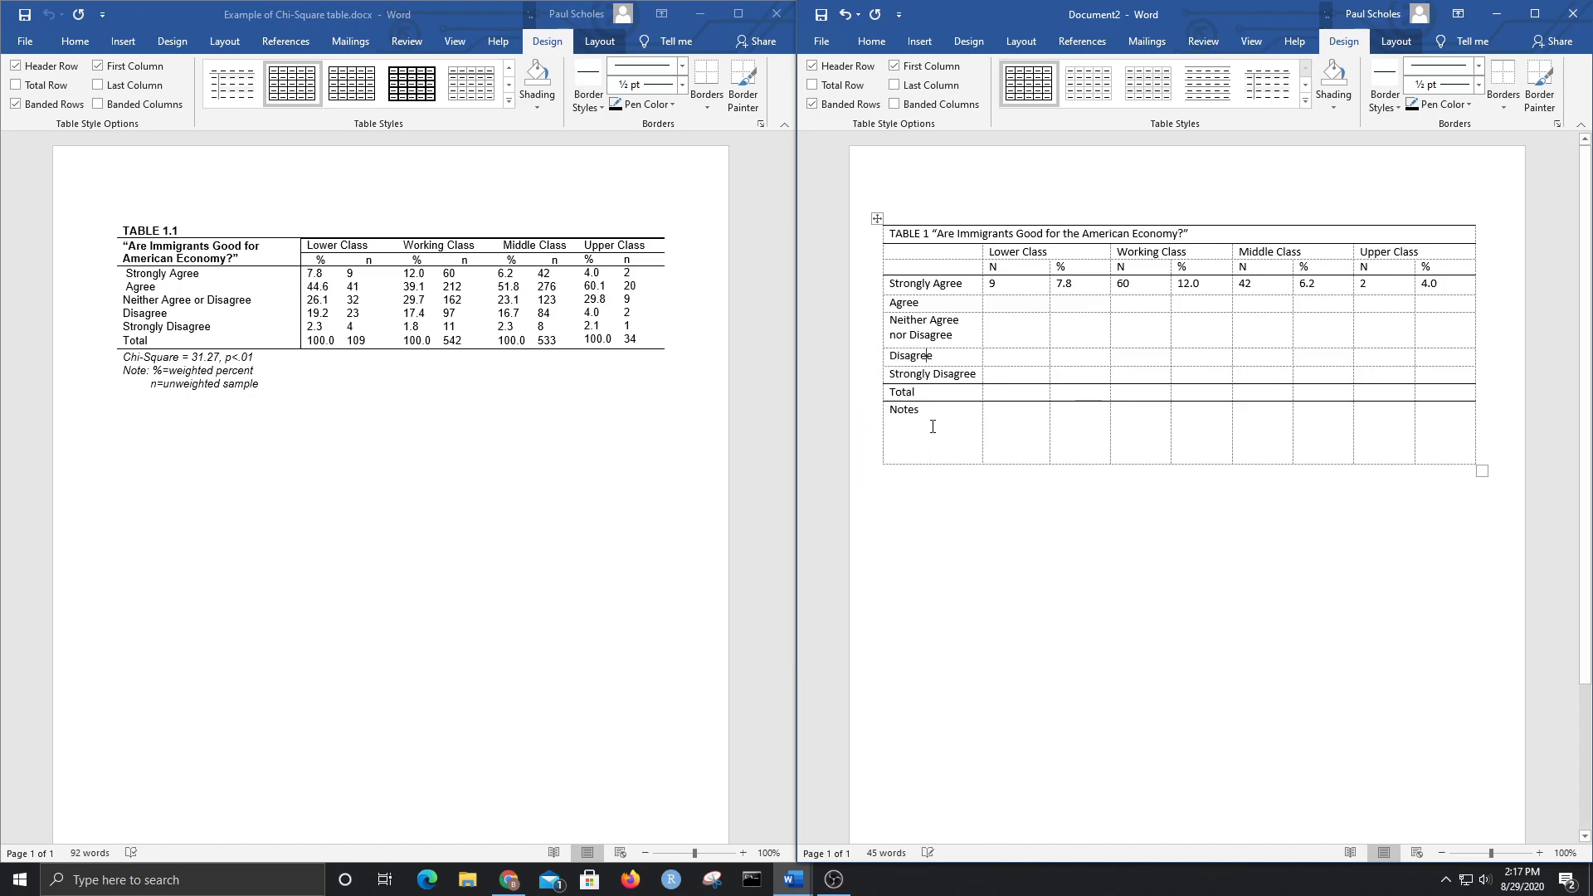